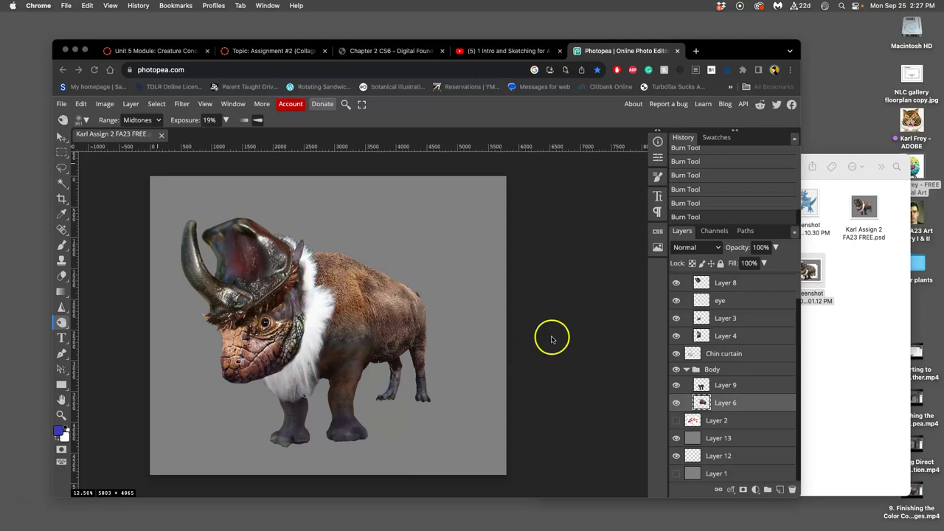
Examine the creature's hind legs and feet up close for areas that need shading
{"action": "left_click", "coordinate": [766, 288]}
{"action": "left_click", "coordinate": [753, 284]}
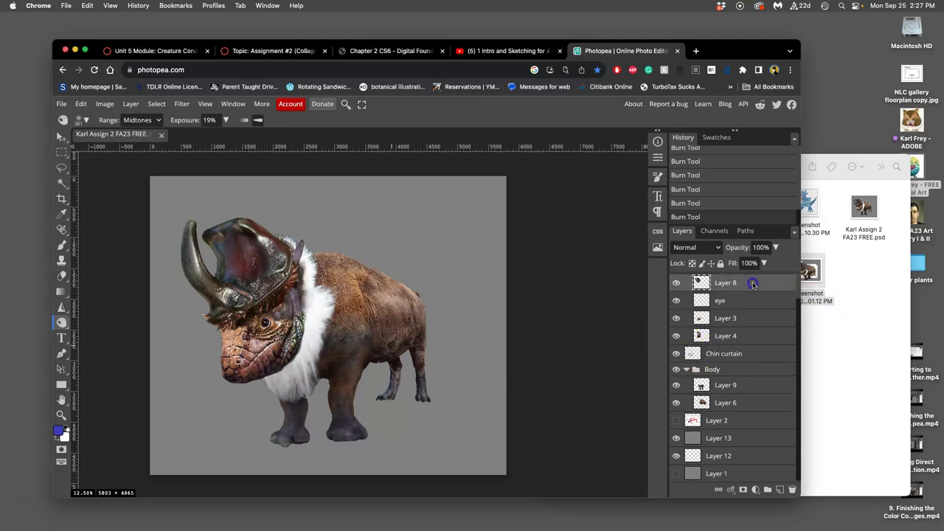
{"action": "scroll", "coordinate": [497, 379], "scroll_direction": "up", "scroll_amount": 5}
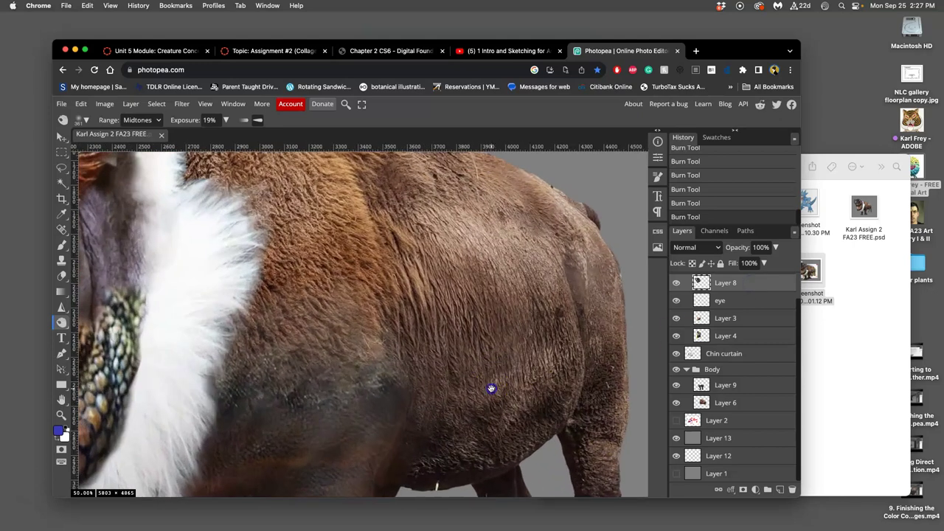
{"action": "left_click_drag", "start_coordinate": [492, 388], "coordinate": [437, 207]}
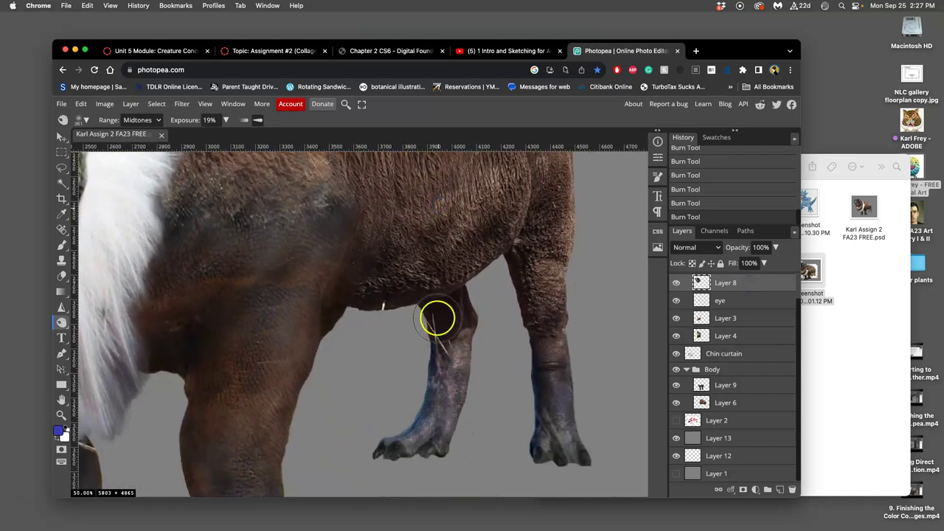
{"action": "left_click_drag", "start_coordinate": [550, 396], "coordinate": [528, 322]}
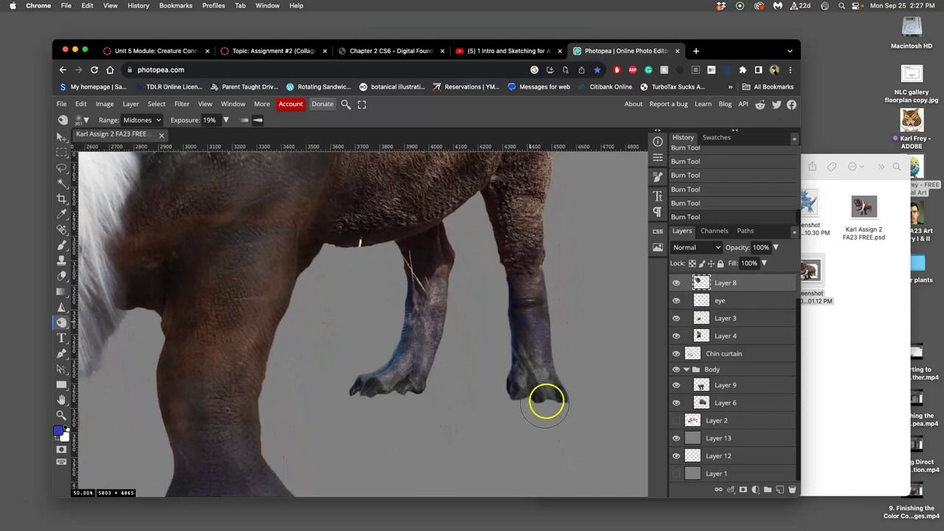
{"action": "scroll", "coordinate": [543, 379], "scroll_direction": "up", "scroll_amount": 2}
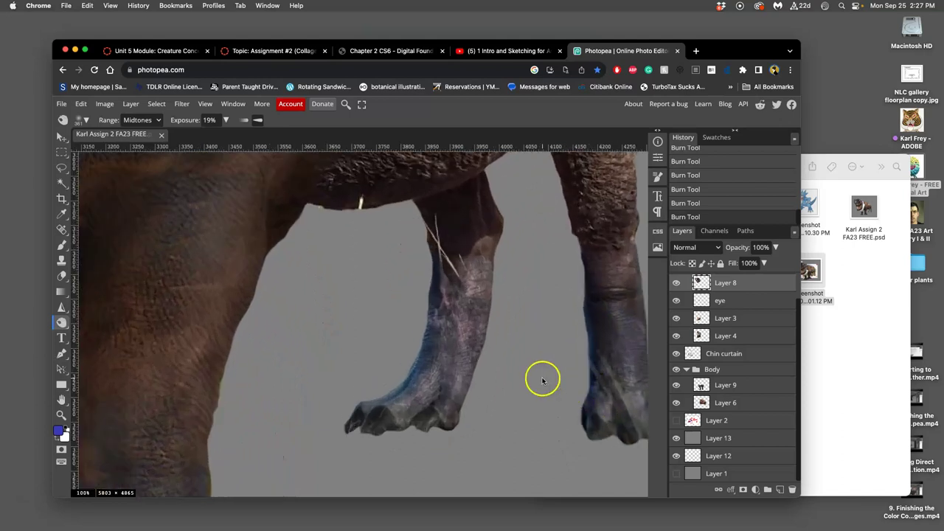
{"action": "key", "text": "super+plus"}
{"action": "left_click_drag", "start_coordinate": [542, 379], "coordinate": [286, 213]}
{"action": "mouse_move", "coordinate": [604, 395]}
{"action": "left_mouse_down"}
{"action": "mouse_move", "coordinate": [378, 338]}
{"action": "mouse_move", "coordinate": [202, 340]}
{"action": "left_mouse_up"}
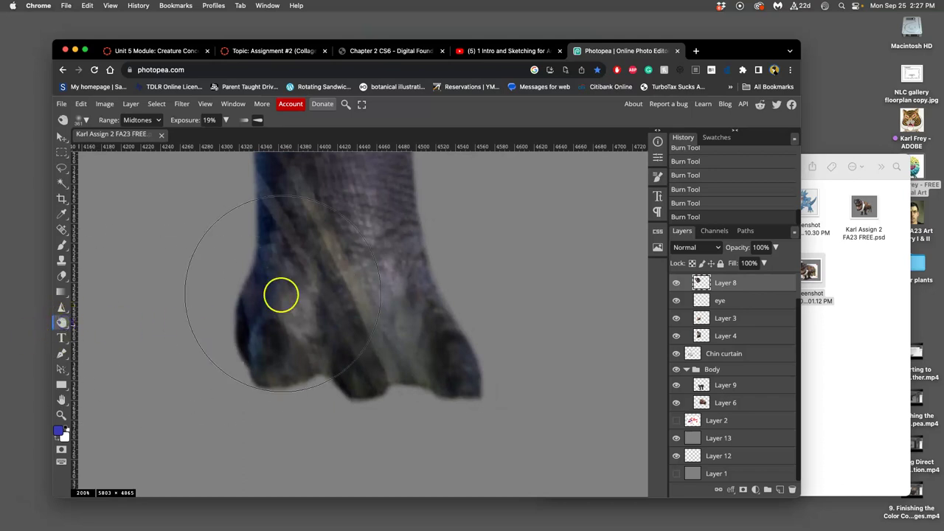
{"action": "left_click", "coordinate": [348, 349]}
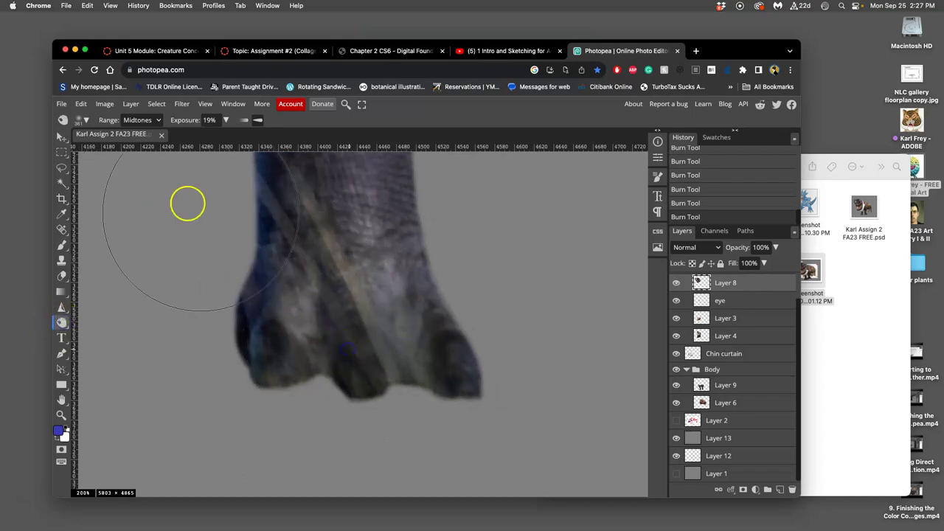
Set the Burn brush to 122 px and try darkening the rear foot's middle toe on Layer 9
{"action": "left_click", "coordinate": [82, 119]}
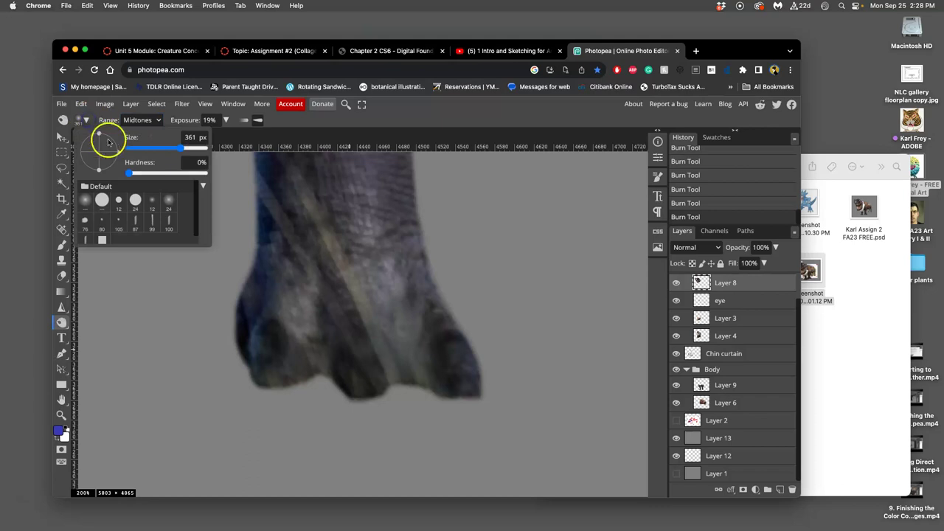
{"action": "left_click_drag", "start_coordinate": [181, 148], "coordinate": [147, 148]}
{"action": "left_click", "coordinate": [360, 333]}
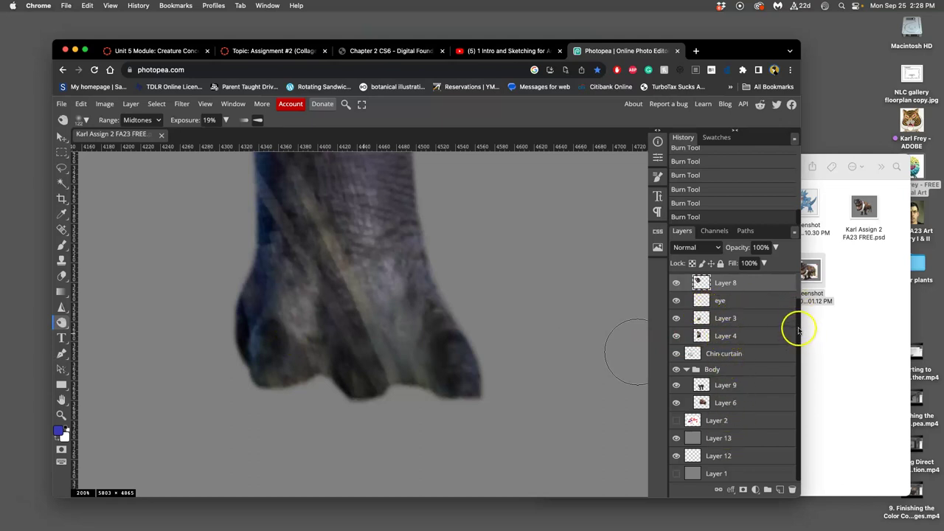
{"action": "left_click", "coordinate": [753, 391]}
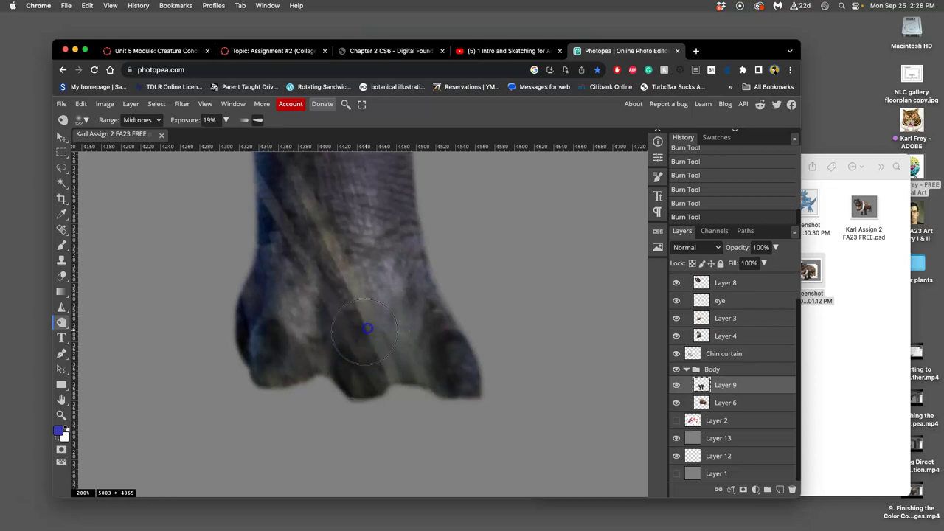
{"action": "mouse_move", "coordinate": [367, 328]}
{"action": "left_mouse_down"}
{"action": "mouse_move", "coordinate": [388, 355]}
{"action": "mouse_move", "coordinate": [351, 343]}
{"action": "left_mouse_up"}
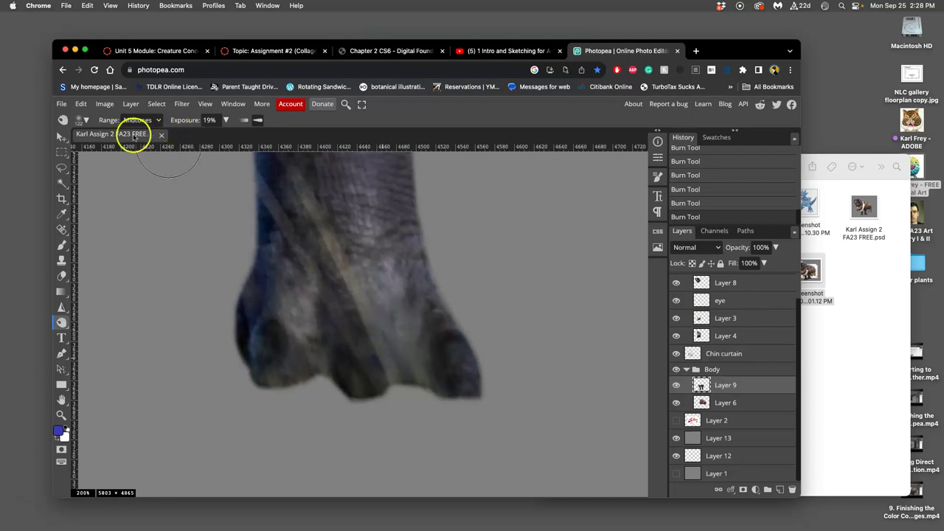
Set the Burn tool to 45% exposure with a 43 px brush and try darkening the middle toe on Layer 9
{"action": "left_click", "coordinate": [227, 120]}
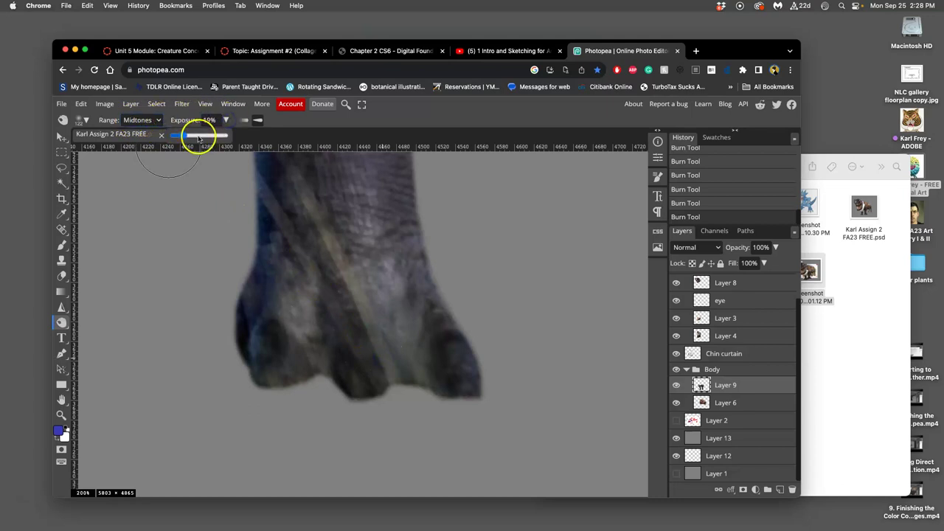
{"action": "left_click", "coordinate": [86, 122]}
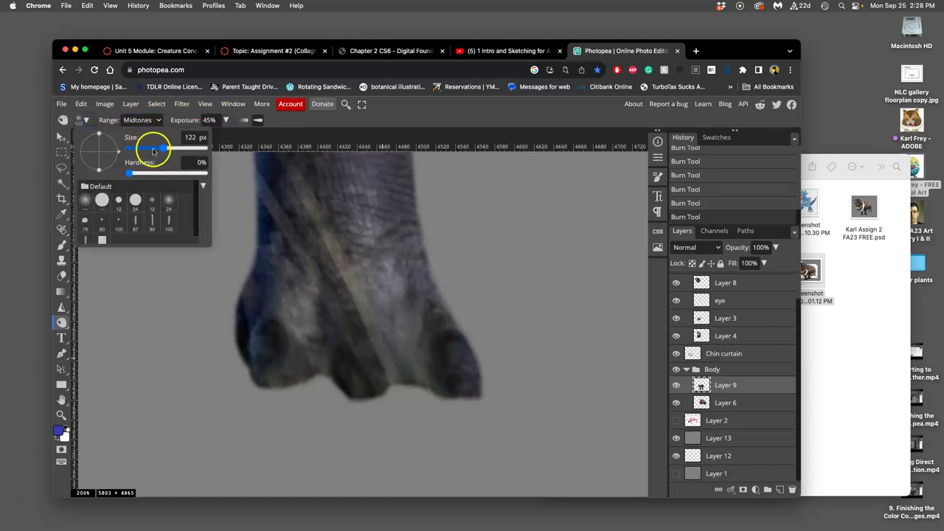
{"action": "left_click", "coordinate": [152, 149]}
{"action": "left_click", "coordinate": [351, 333]}
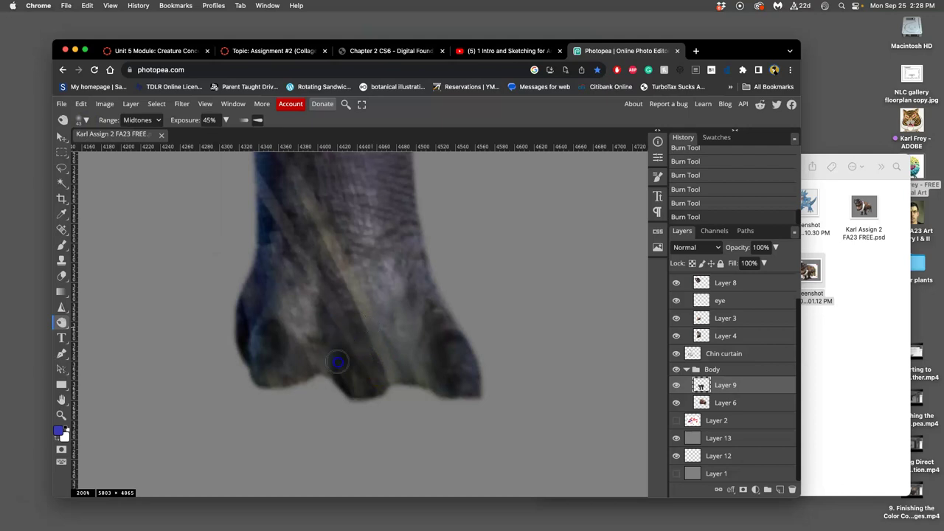
{"action": "mouse_move", "coordinate": [335, 355]}
{"action": "left_mouse_down"}
{"action": "mouse_move", "coordinate": [377, 325]}
{"action": "mouse_move", "coordinate": [344, 341]}
{"action": "mouse_move", "coordinate": [350, 334]}
{"action": "mouse_move", "coordinate": [397, 368]}
{"action": "mouse_move", "coordinate": [382, 332]}
{"action": "left_mouse_up"}
Make the Feet layer active and burn dark areas into the three toes of the rearmost foot
{"action": "left_click", "coordinate": [677, 386]}
{"action": "left_click_drag", "start_coordinate": [801, 356], "coordinate": [798, 325]}
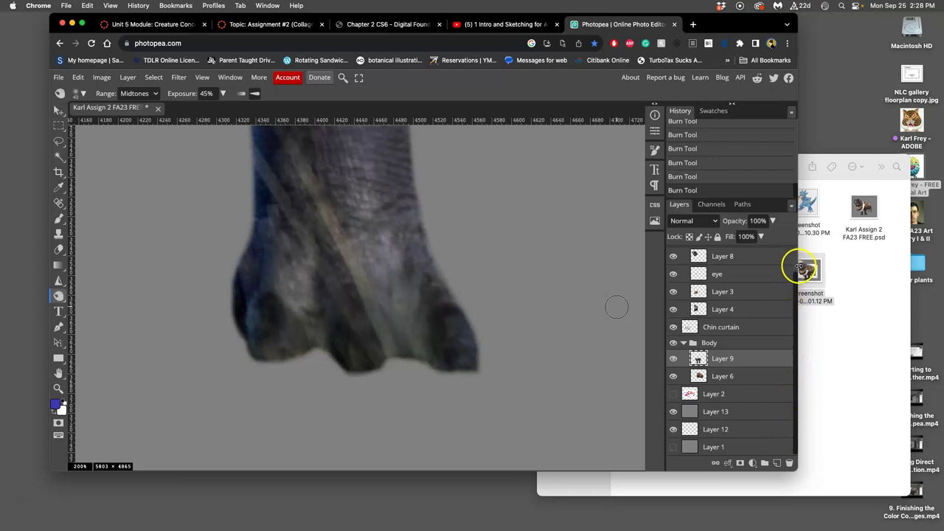
{"action": "left_click_drag", "start_coordinate": [800, 266], "coordinate": [798, 272]}
{"action": "left_click_drag", "start_coordinate": [706, 267], "coordinate": [800, 269]}
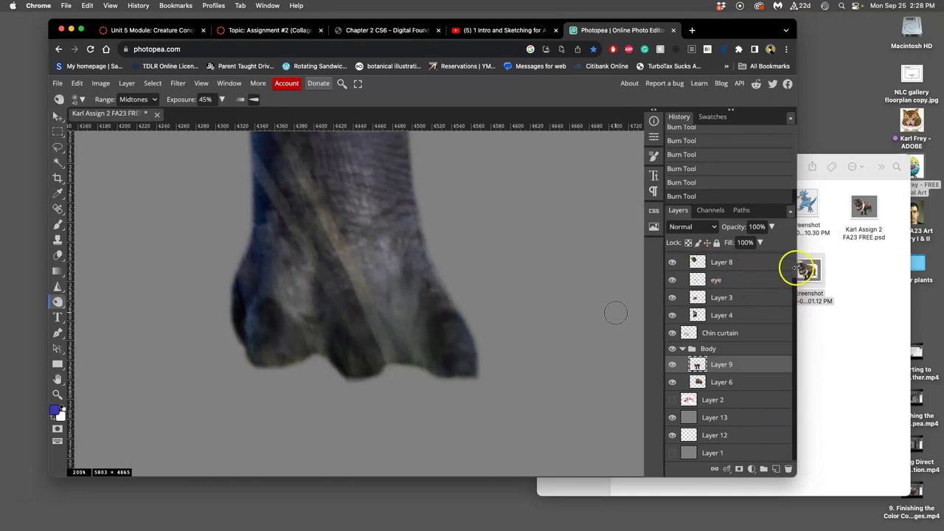
{"action": "left_click", "coordinate": [794, 272]}
{"action": "left_click", "coordinate": [713, 263]}
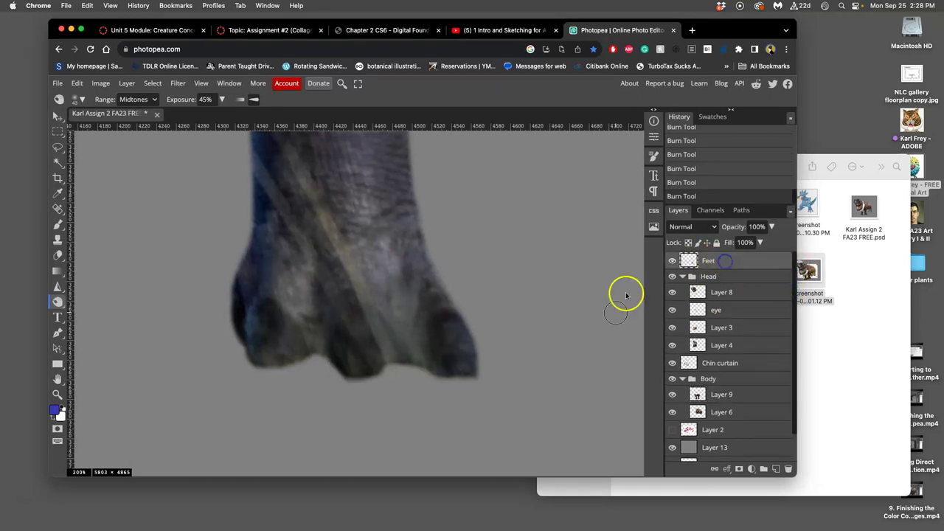
{"action": "mouse_move", "coordinate": [336, 346]}
{"action": "left_mouse_down"}
{"action": "mouse_move", "coordinate": [386, 343]}
{"action": "mouse_move", "coordinate": [381, 331]}
{"action": "mouse_move", "coordinate": [375, 371]}
{"action": "mouse_move", "coordinate": [427, 320]}
{"action": "mouse_move", "coordinate": [433, 336]}
{"action": "left_mouse_up"}
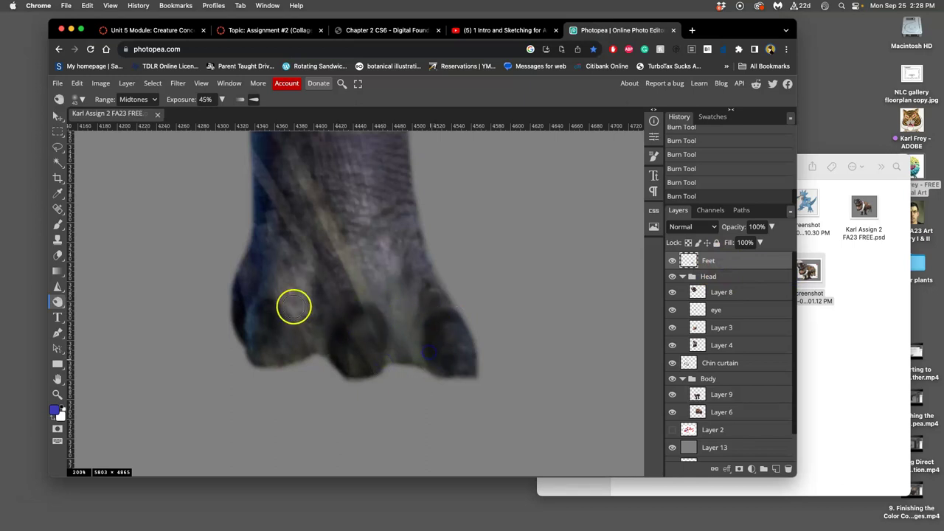
{"action": "mouse_move", "coordinate": [293, 305]}
{"action": "left_mouse_down"}
{"action": "mouse_move", "coordinate": [297, 335]}
{"action": "mouse_move", "coordinate": [264, 296]}
{"action": "mouse_move", "coordinate": [254, 328]}
{"action": "left_mouse_up"}
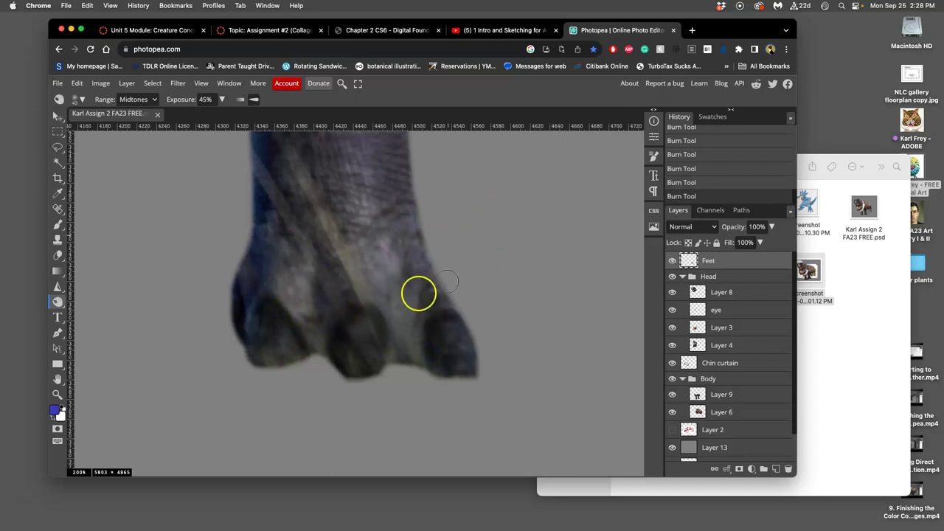
Burn over the pale diagonal streak on the rearmost foot and deepen the shading on and between its toes
{"action": "left_click_drag", "start_coordinate": [338, 256], "coordinate": [337, 257]}
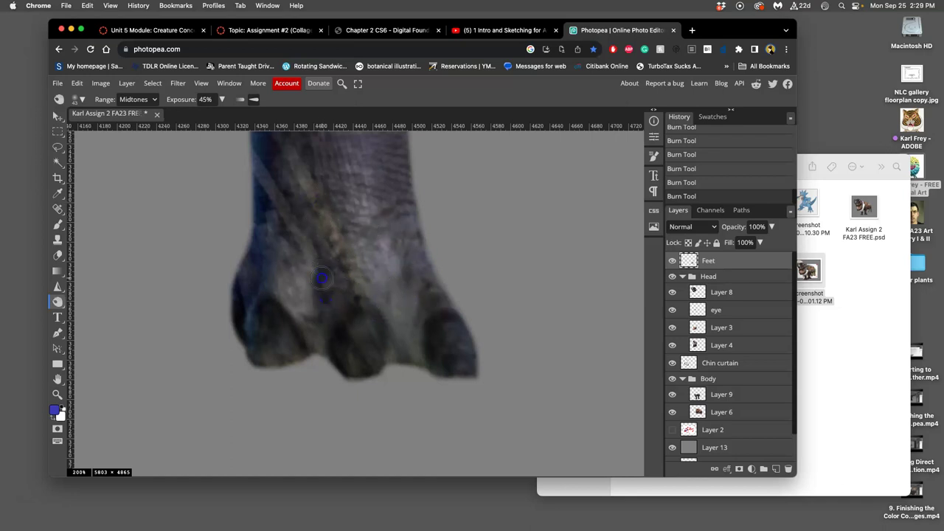
{"action": "mouse_move", "coordinate": [422, 317]}
{"action": "left_mouse_down"}
{"action": "mouse_move", "coordinate": [393, 299]}
{"action": "mouse_move", "coordinate": [401, 291]}
{"action": "mouse_move", "coordinate": [410, 314]}
{"action": "mouse_move", "coordinate": [423, 306]}
{"action": "mouse_move", "coordinate": [428, 319]}
{"action": "mouse_move", "coordinate": [433, 379]}
{"action": "left_mouse_up"}
{"action": "mouse_move", "coordinate": [408, 340]}
{"action": "left_mouse_down"}
{"action": "mouse_move", "coordinate": [429, 418]}
{"action": "mouse_move", "coordinate": [384, 344]}
{"action": "mouse_move", "coordinate": [345, 358]}
{"action": "mouse_move", "coordinate": [332, 330]}
{"action": "mouse_move", "coordinate": [341, 312]}
{"action": "mouse_move", "coordinate": [360, 370]}
{"action": "left_mouse_up"}
{"action": "mouse_move", "coordinate": [281, 351]}
{"action": "left_mouse_down"}
{"action": "mouse_move", "coordinate": [290, 331]}
{"action": "mouse_move", "coordinate": [257, 307]}
{"action": "mouse_move", "coordinate": [259, 317]}
{"action": "left_mouse_up"}
{"action": "left_click_drag", "start_coordinate": [442, 337], "coordinate": [430, 366]}
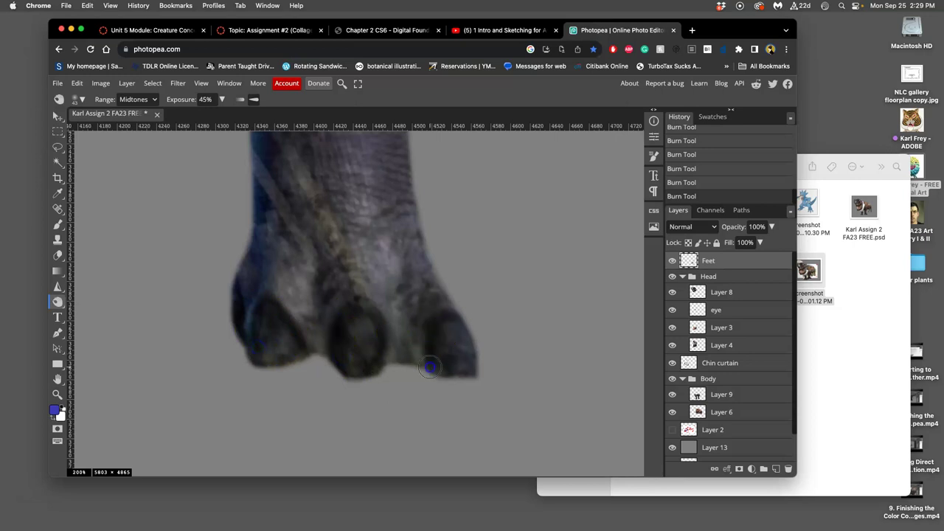
{"action": "left_click_drag", "start_coordinate": [460, 338], "coordinate": [463, 367]}
Darken the pale diagonal streaks above the toes on the rearmost lower leg with the Burn tool
{"action": "left_click_drag", "start_coordinate": [358, 328], "coordinate": [474, 391]}
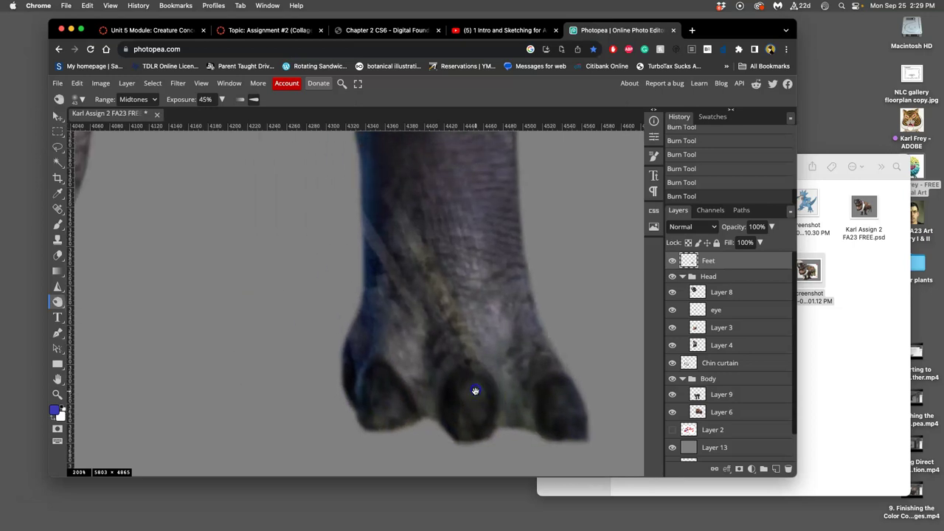
{"action": "left_click_drag", "start_coordinate": [382, 252], "coordinate": [375, 244]}
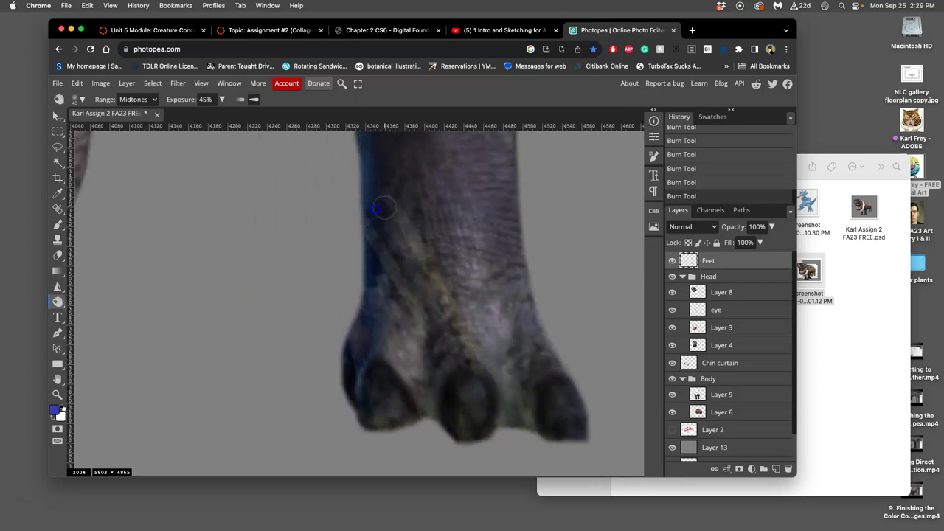
{"action": "left_click_drag", "start_coordinate": [381, 286], "coordinate": [417, 251]}
{"action": "left_click_drag", "start_coordinate": [475, 314], "coordinate": [437, 290]}
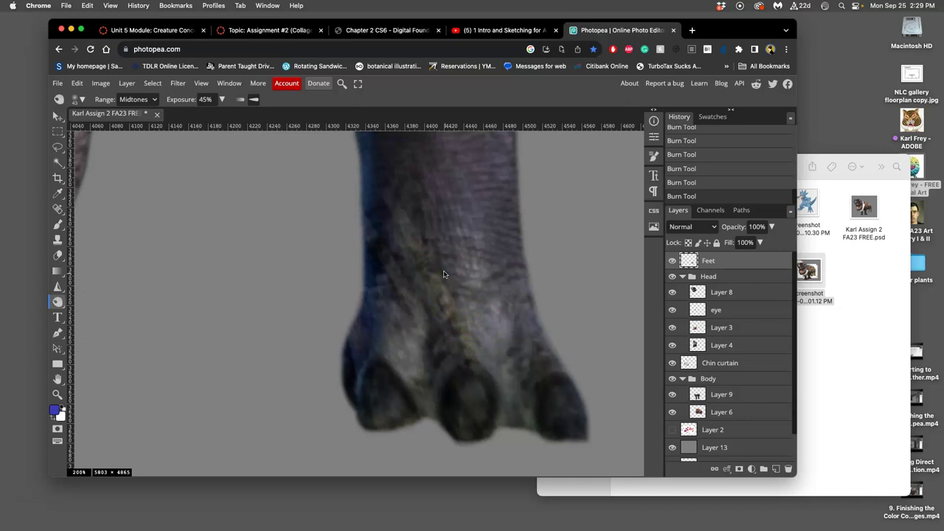
Try to burn over the pale grass blades crossing the other hind leg
{"action": "scroll", "coordinate": [440, 275], "scroll_direction": "down", "scroll_amount": 3}
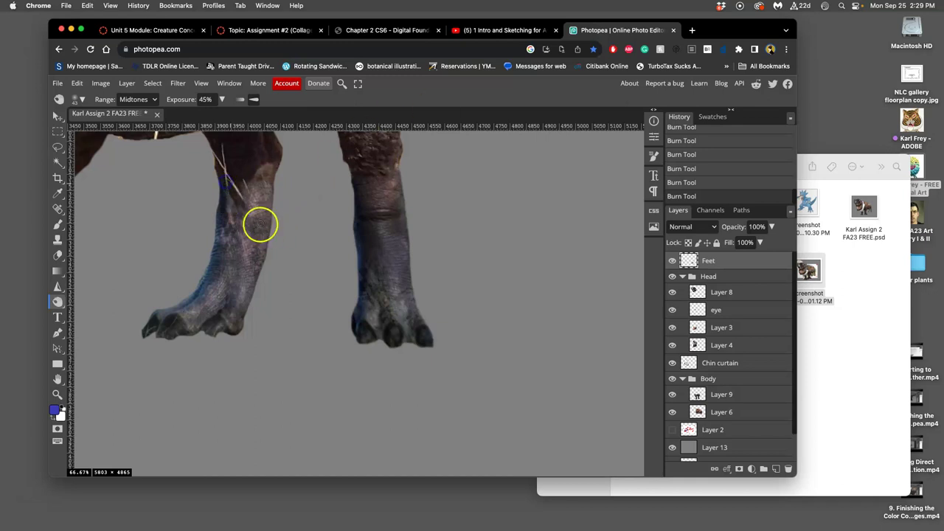
{"action": "scroll", "coordinate": [252, 221], "scroll_direction": "up", "scroll_amount": 5}
{"action": "left_click_drag", "start_coordinate": [234, 228], "coordinate": [424, 353]}
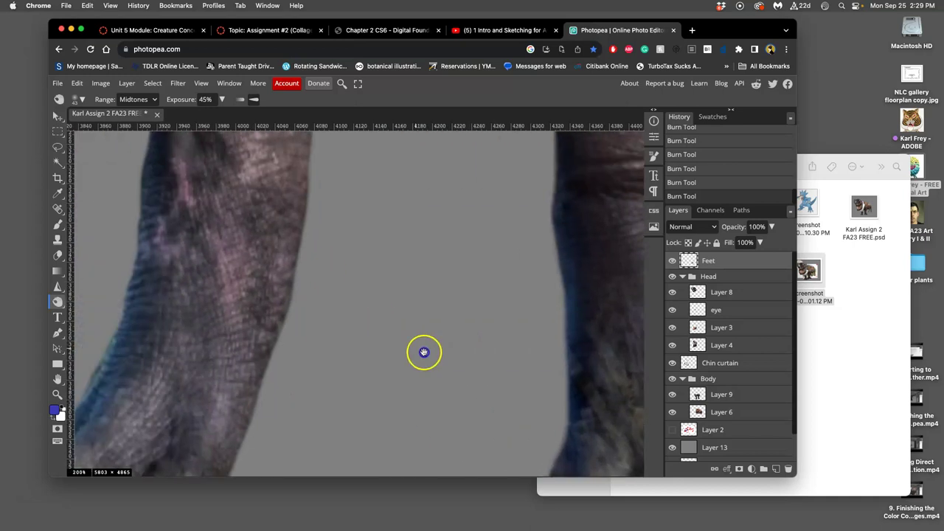
{"action": "left_click_drag", "start_coordinate": [317, 254], "coordinate": [483, 390]}
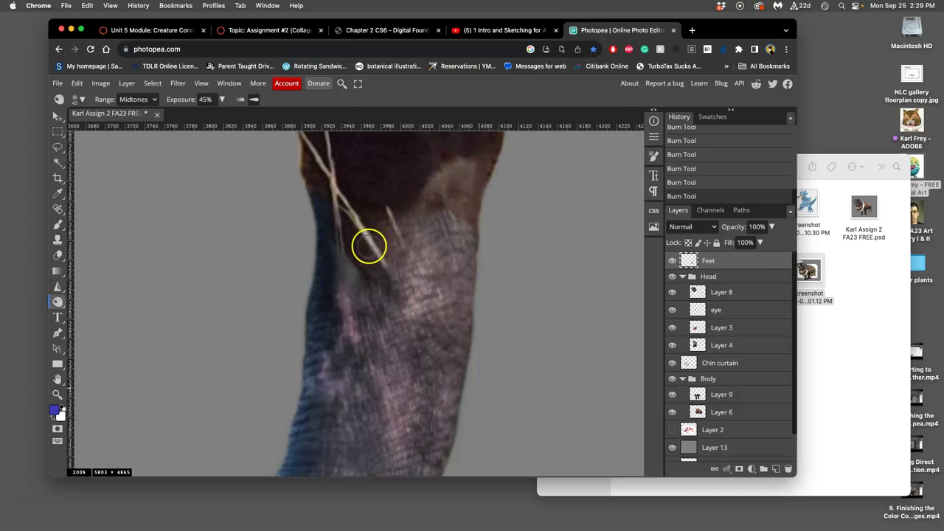
{"action": "left_click_drag", "start_coordinate": [340, 259], "coordinate": [339, 262]}
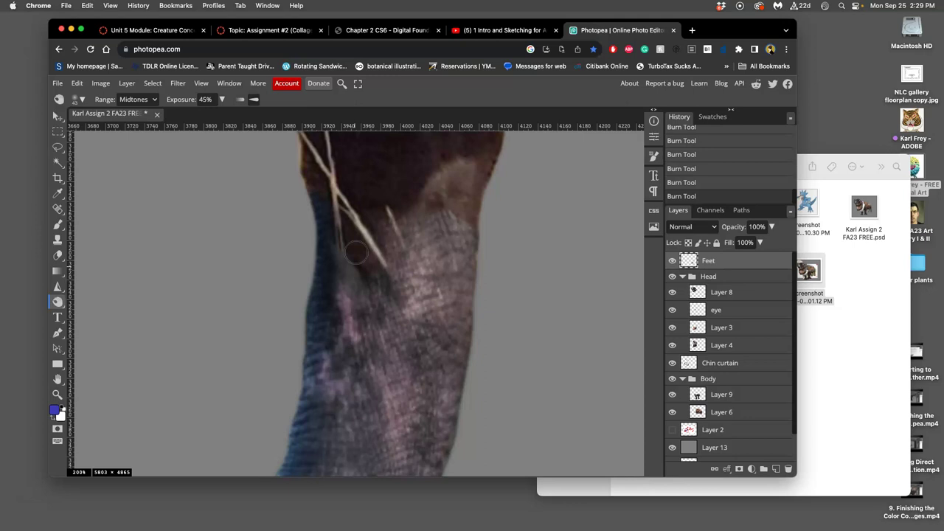
{"action": "scroll", "coordinate": [356, 253], "scroll_direction": "down", "scroll_amount": 5}
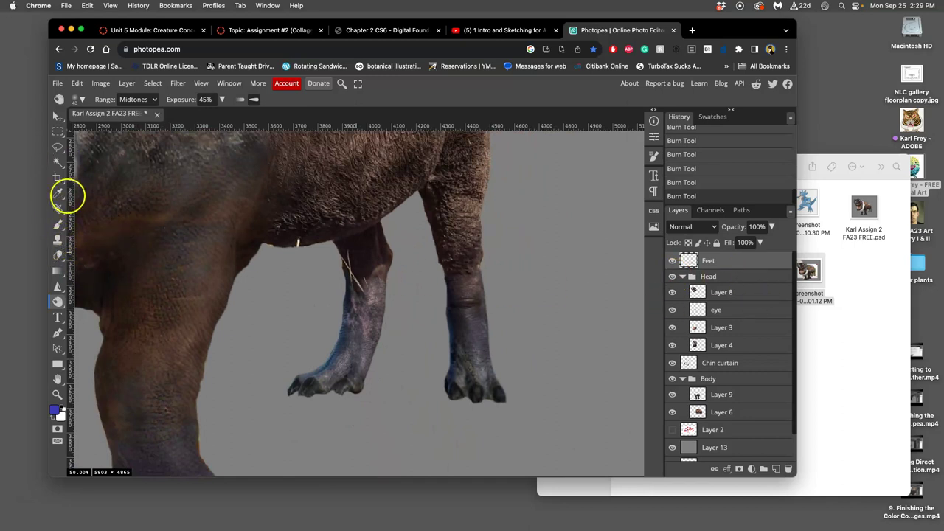
Switch to the Clone Stamp tool and add a new layer named CLONE STAMP above the Feet layer
{"action": "left_click", "coordinate": [57, 240]}
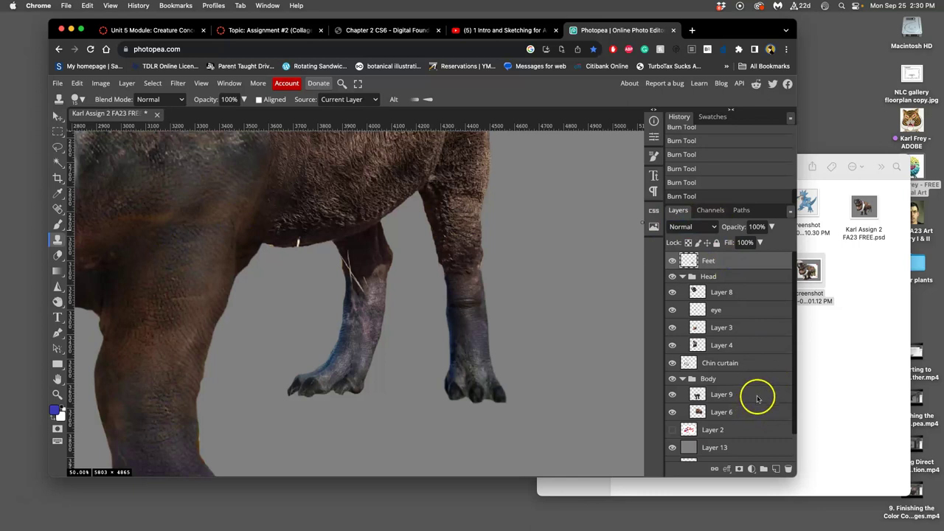
{"action": "left_click", "coordinate": [775, 469]}
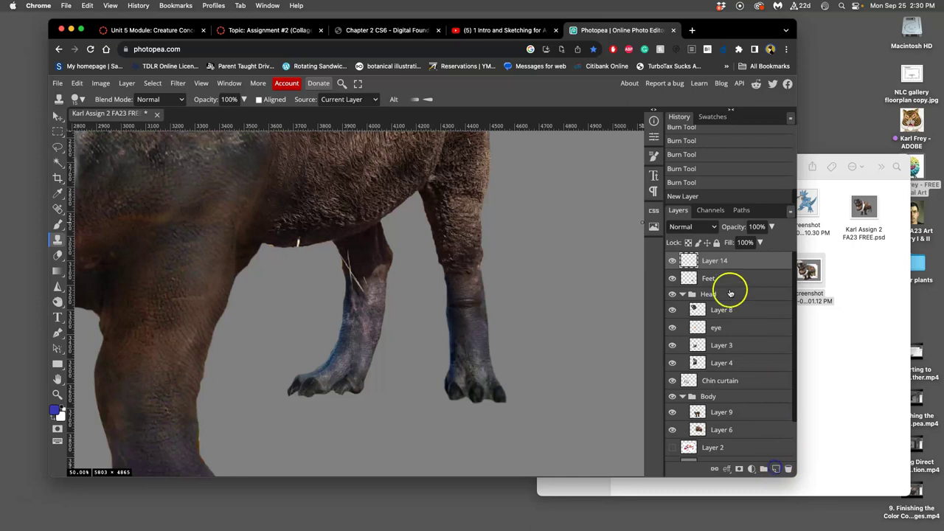
{"action": "double_click", "coordinate": [714, 262]}
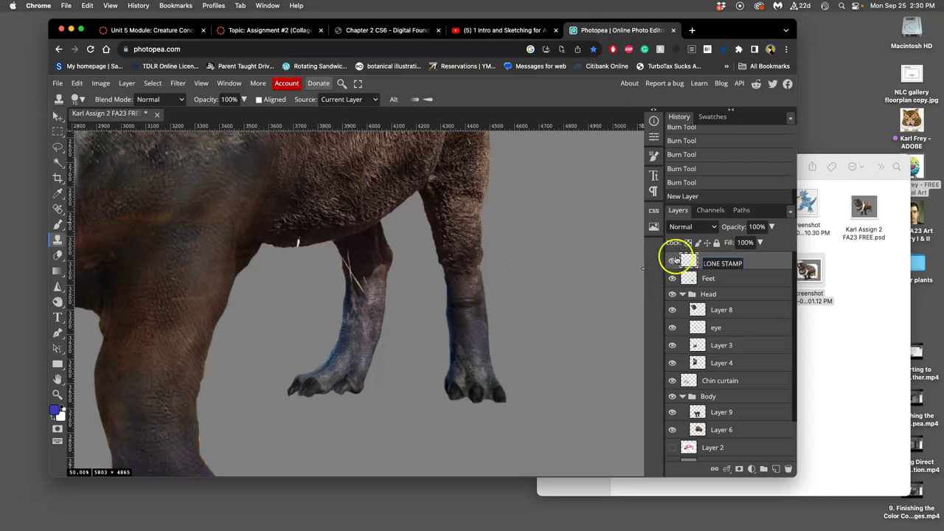
Assign the red color label to the CLONE STAMP layer and leave the layer visible
{"action": "right_click", "coordinate": [673, 259]}
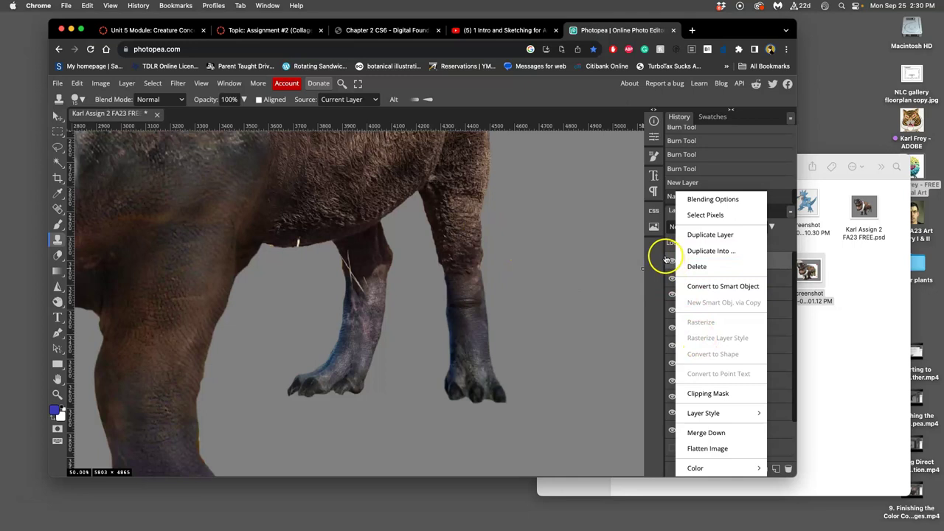
{"action": "left_click", "coordinate": [667, 259]}
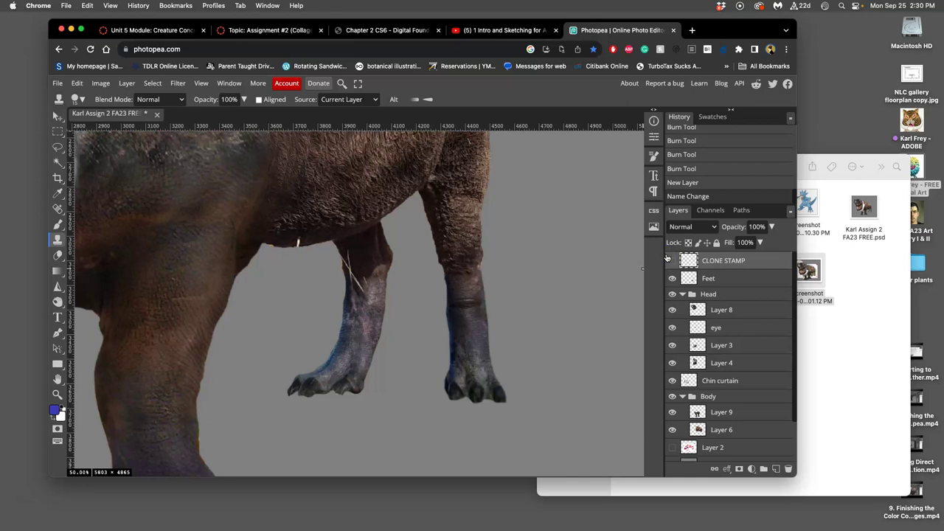
{"action": "right_click", "coordinate": [674, 260]}
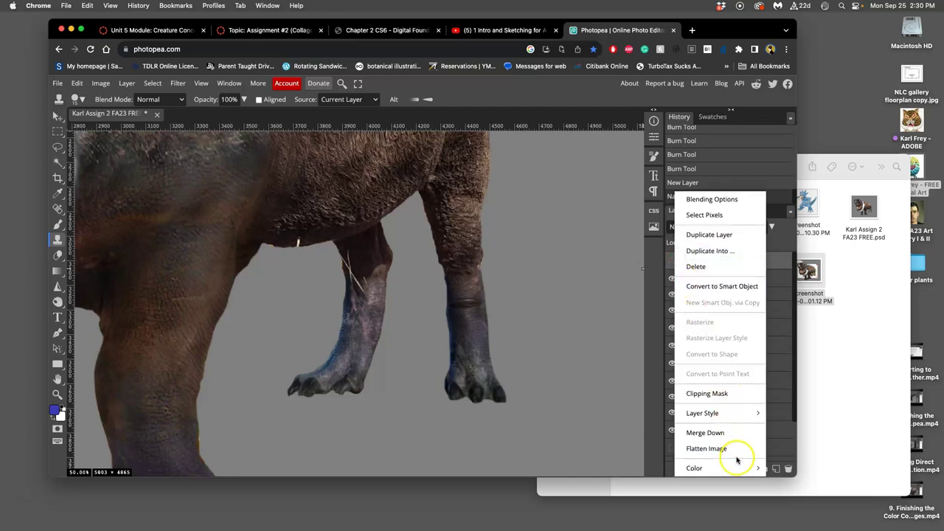
{"action": "mouse_move", "coordinate": [736, 467]}
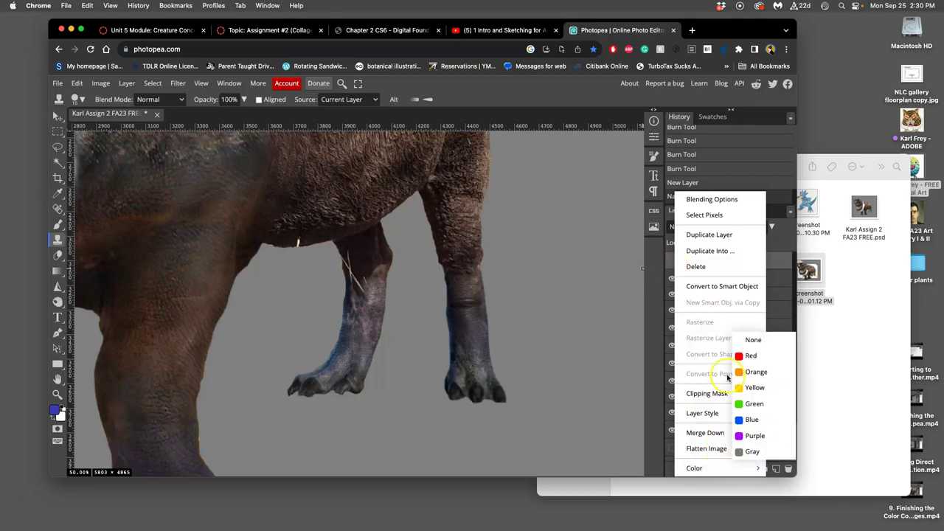
{"action": "left_click", "coordinate": [739, 357]}
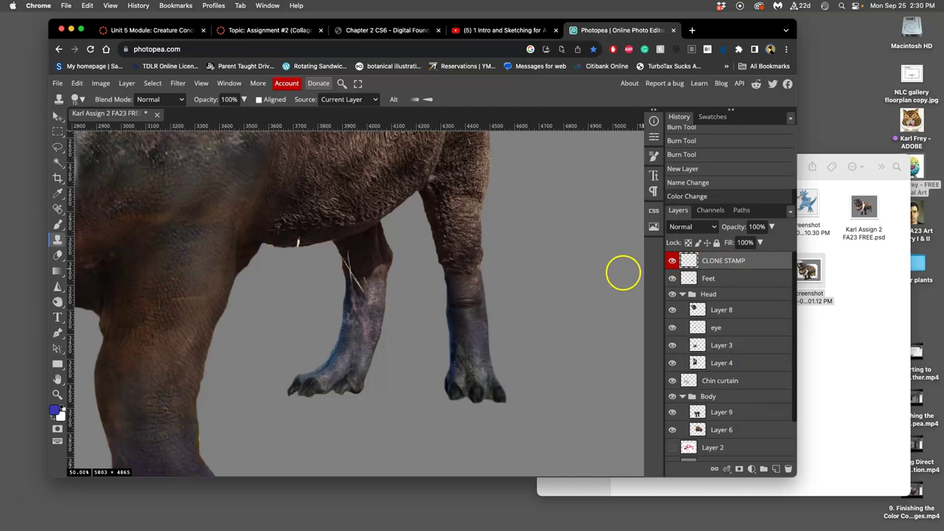
Turn on the pressure-controlled size option for the Clone Stamp and set its source to All Layers
{"action": "scroll", "coordinate": [623, 272], "scroll_direction": "down", "scroll_amount": 5}
{"action": "scroll", "coordinate": [417, 285], "scroll_direction": "down", "scroll_amount": 1}
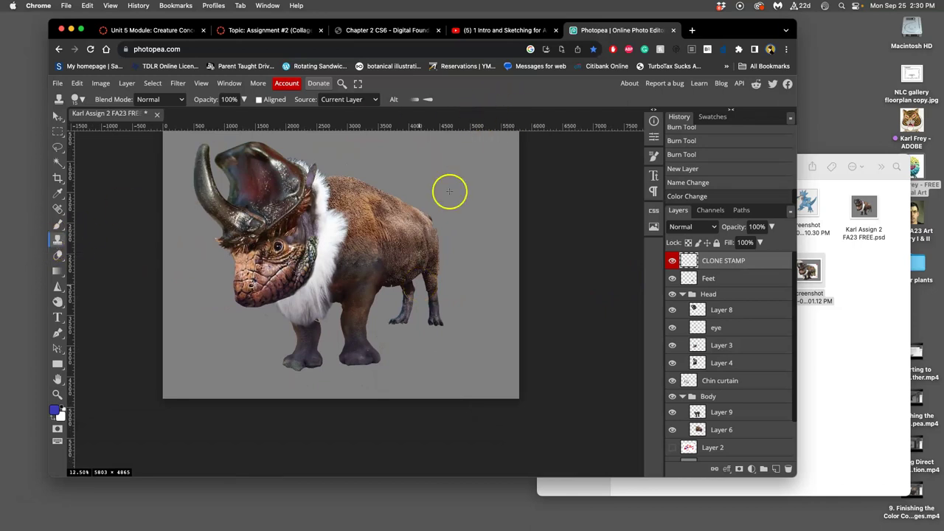
{"action": "left_click", "coordinate": [429, 104]}
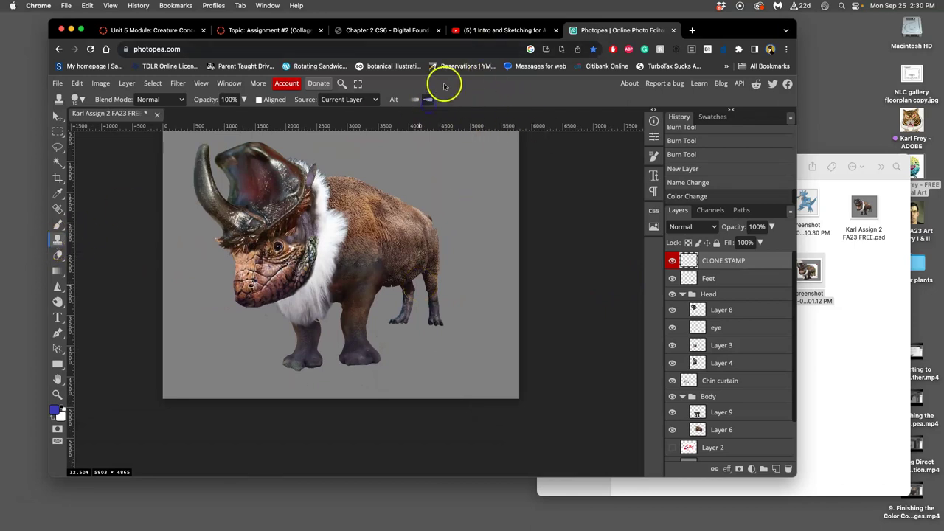
{"action": "left_click", "coordinate": [431, 101]}
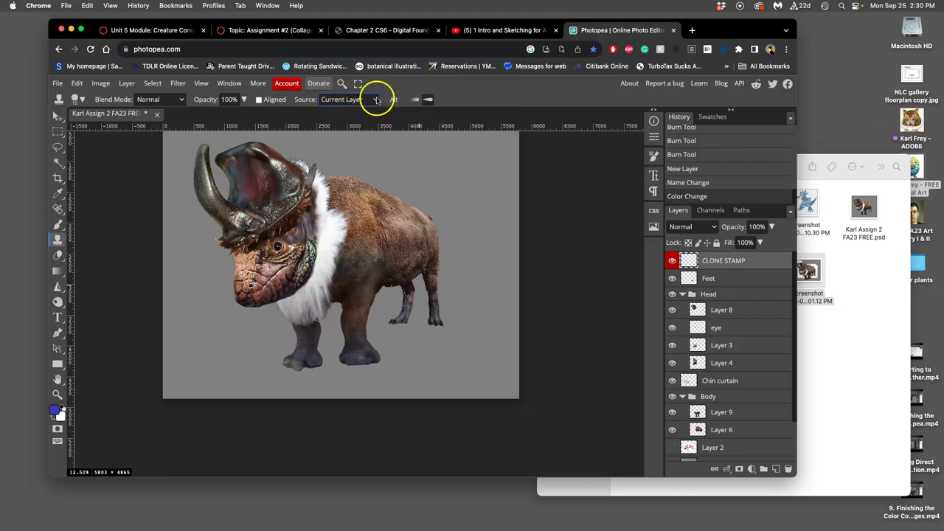
{"action": "left_click", "coordinate": [374, 101]}
{"action": "left_click", "coordinate": [345, 121]}
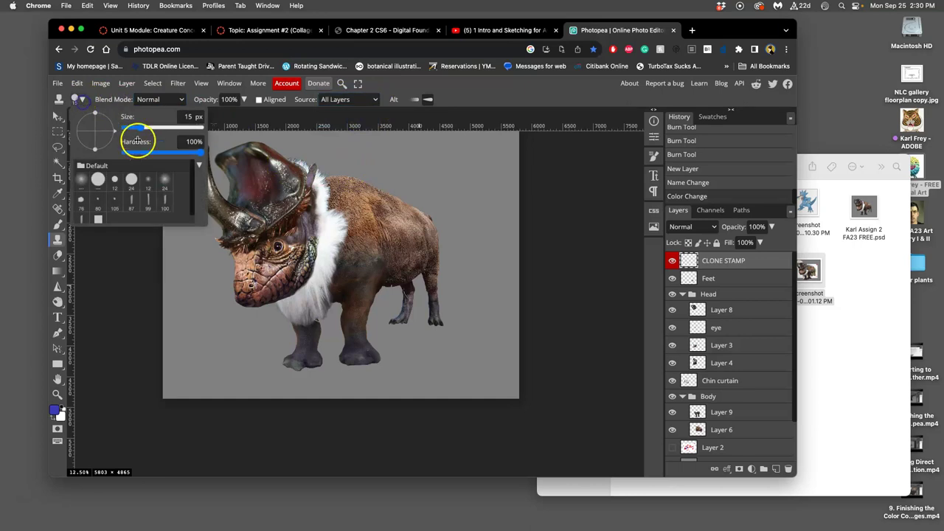
Set the Clone Stamp brush to 333 px with 0% hardness
{"action": "mouse_move", "coordinate": [138, 140]}
{"action": "left_mouse_down"}
{"action": "mouse_move", "coordinate": [154, 126]}
{"action": "mouse_move", "coordinate": [171, 129]}
{"action": "left_mouse_up"}
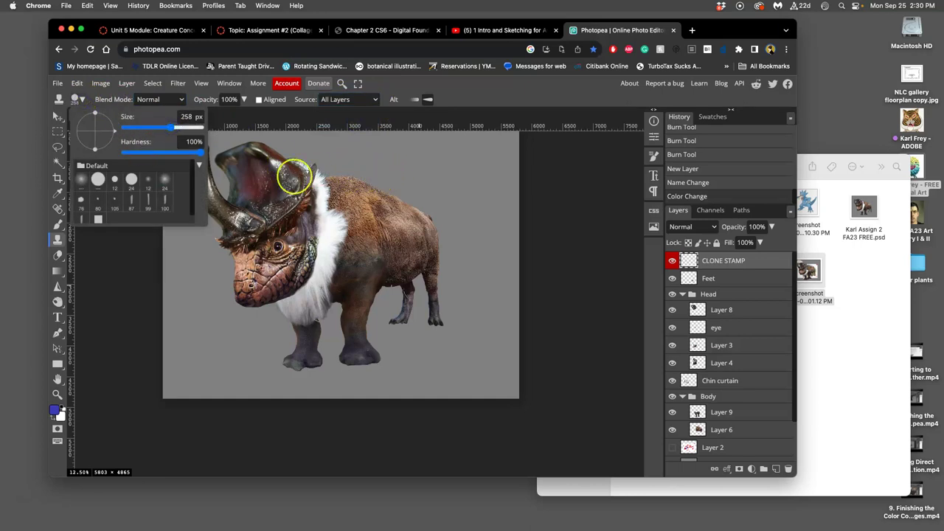
{"action": "left_click_drag", "start_coordinate": [185, 153], "coordinate": [165, 154]}
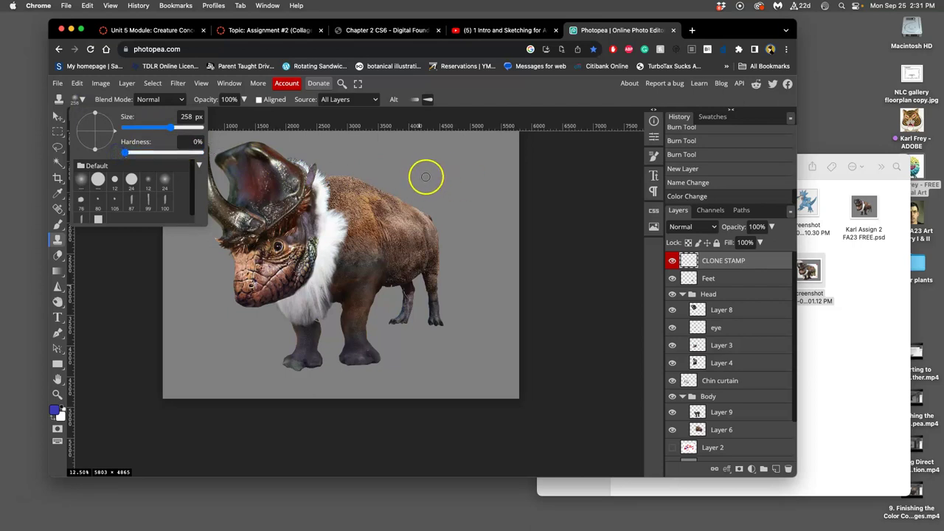
{"action": "left_click_drag", "start_coordinate": [185, 130], "coordinate": [177, 129]}
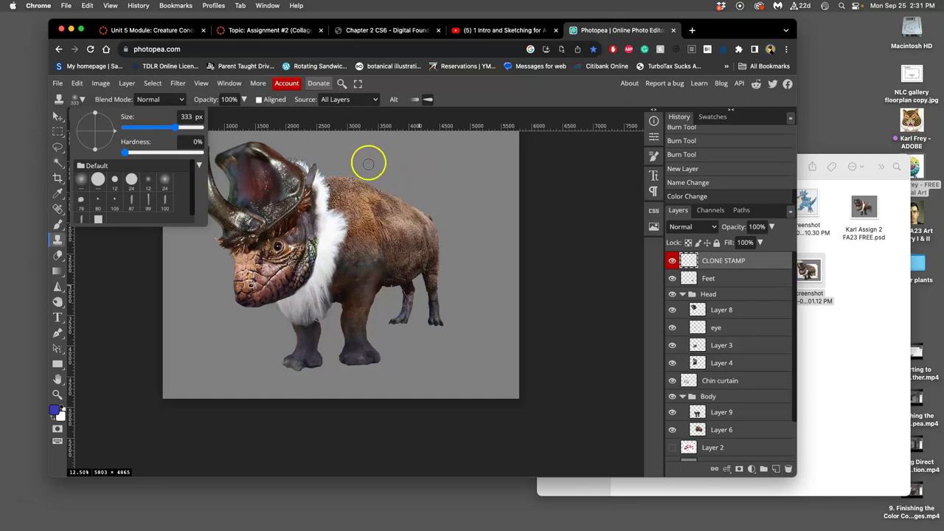
{"action": "left_click", "coordinate": [397, 156]}
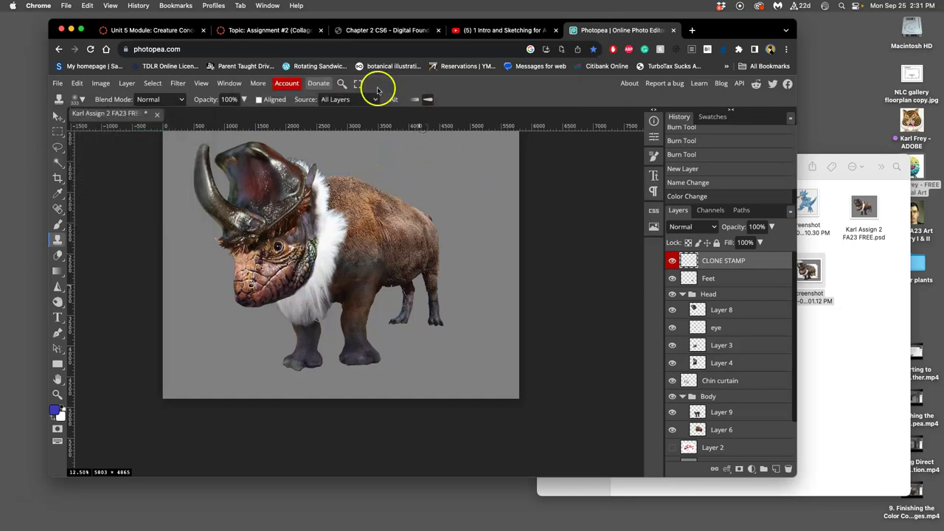
Try cloning the creature's eye and surrounding face into four separate spots on the empty gray background behind it
{"action": "left_click", "coordinate": [426, 164]}
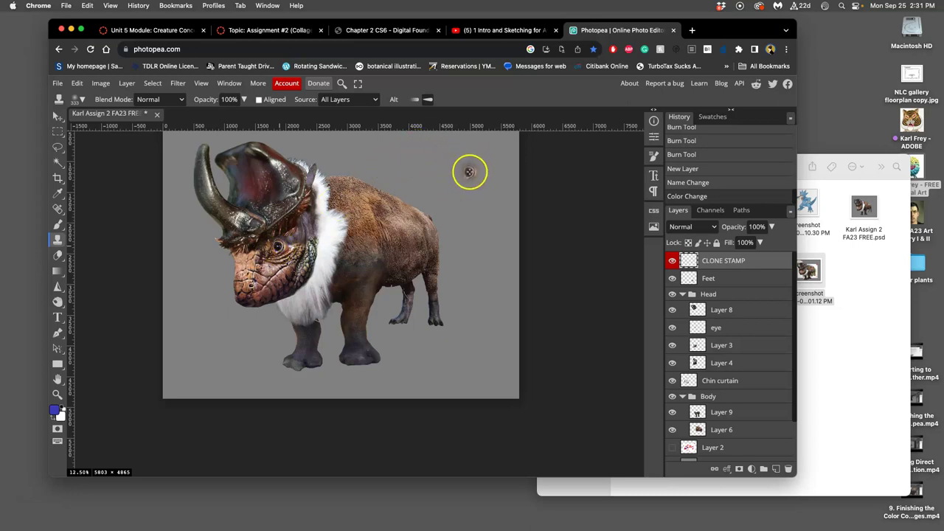
{"action": "mouse_move", "coordinate": [470, 169]}
{"action": "left_mouse_down"}
{"action": "mouse_move", "coordinate": [430, 185]}
{"action": "mouse_move", "coordinate": [436, 167]}
{"action": "mouse_move", "coordinate": [472, 195]}
{"action": "mouse_move", "coordinate": [468, 202]}
{"action": "mouse_move", "coordinate": [497, 181]}
{"action": "left_mouse_up"}
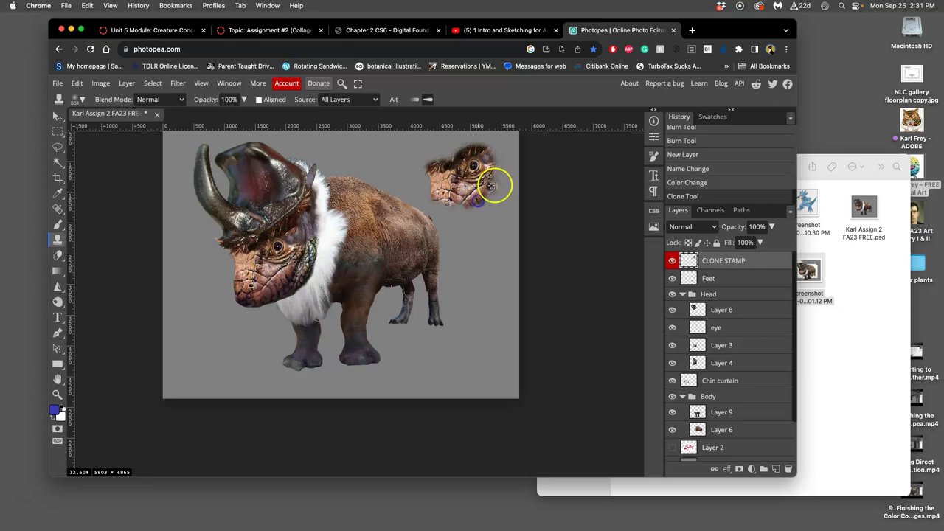
{"action": "left_click_drag", "start_coordinate": [489, 222], "coordinate": [487, 296]}
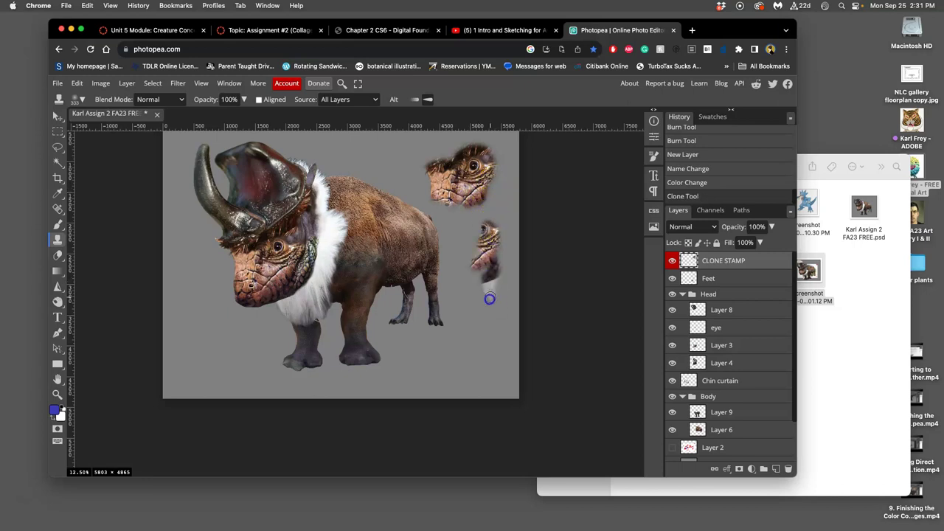
{"action": "mouse_move", "coordinate": [476, 347]}
{"action": "left_mouse_down"}
{"action": "mouse_move", "coordinate": [467, 358]}
{"action": "mouse_move", "coordinate": [480, 348]}
{"action": "mouse_move", "coordinate": [492, 360]}
{"action": "left_mouse_up"}
{"action": "mouse_move", "coordinate": [471, 311]}
{"action": "left_mouse_down"}
{"action": "mouse_move", "coordinate": [478, 318]}
{"action": "mouse_move", "coordinate": [466, 324]}
{"action": "left_mouse_up"}
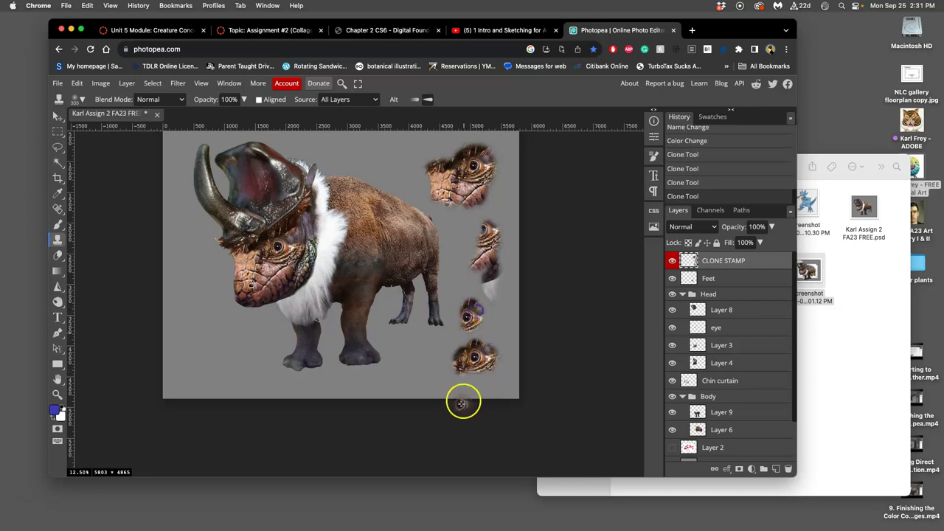
Undo the four test clone strokes on the gray background
{"action": "key", "text": "super+z"}
{"action": "key", "text": "super+z"}
{"action": "key", "text": "super+z"}
{"action": "key", "text": "super+z"}
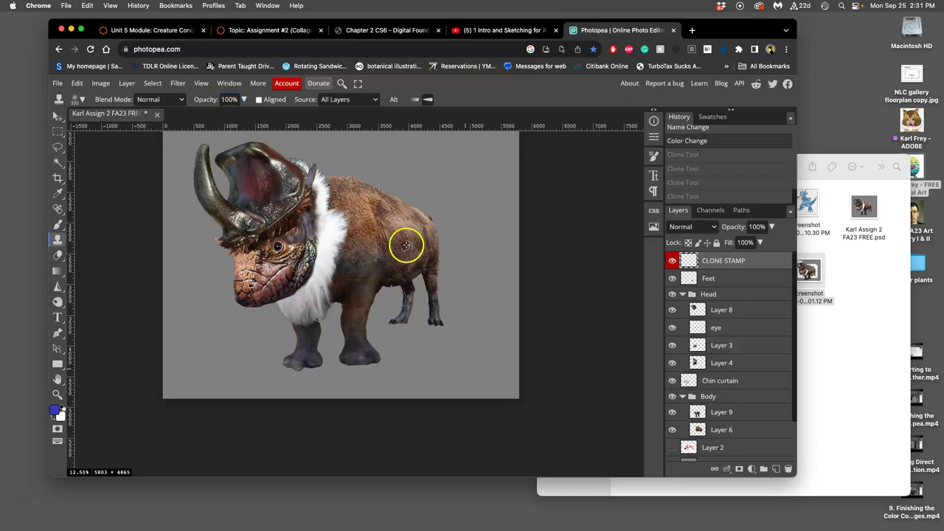
Reduce the Clone Stamp brush size to 70 px for working on the hind leg crossed by grass blades
{"action": "scroll", "coordinate": [411, 243], "scroll_direction": "up", "scroll_amount": 6}
{"action": "left_click_drag", "start_coordinate": [433, 285], "coordinate": [259, 295]}
{"action": "scroll", "coordinate": [391, 267], "scroll_direction": "up", "scroll_amount": 6}
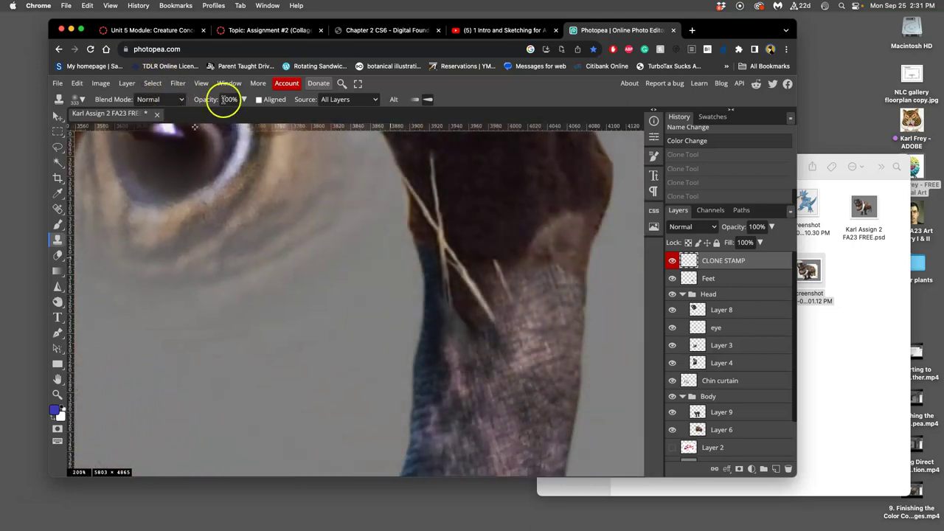
{"action": "left_click", "coordinate": [78, 98]}
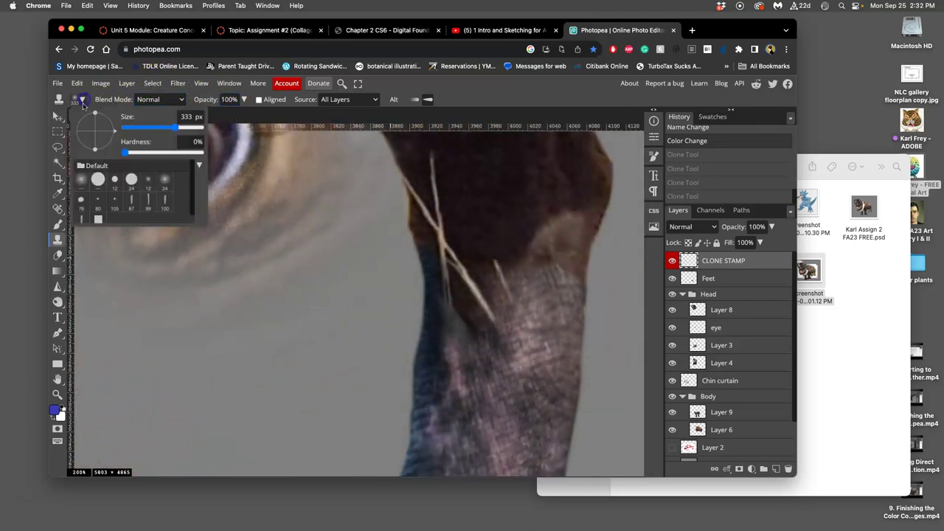
{"action": "left_click_drag", "start_coordinate": [143, 126], "coordinate": [154, 127]}
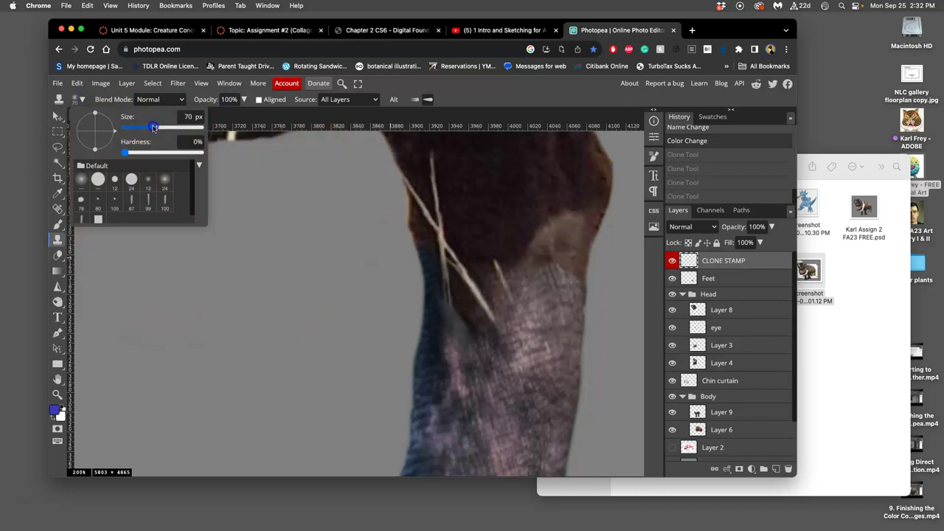
Try cloning the hind leg's dark skin onto the empty gray background beside the leg
{"action": "left_click", "coordinate": [509, 176]}
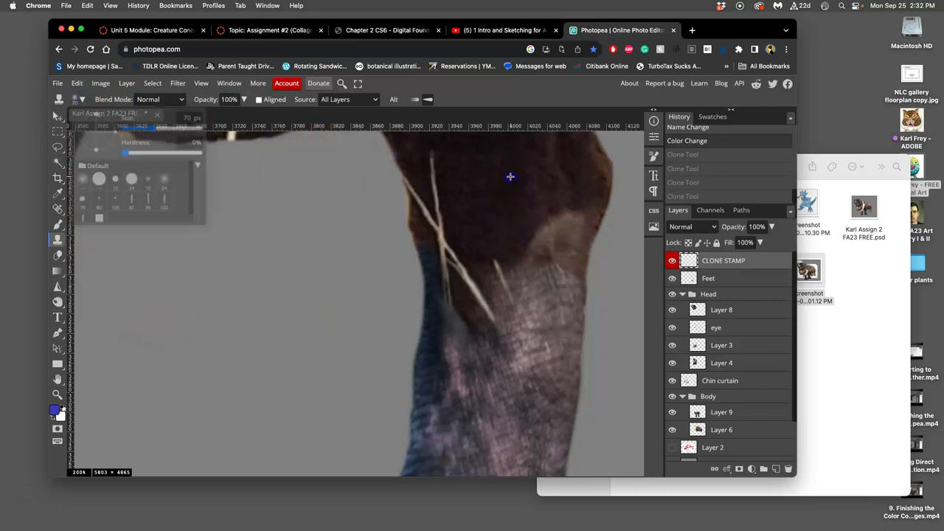
{"action": "mouse_move", "coordinate": [271, 242]}
{"action": "left_mouse_down"}
{"action": "mouse_move", "coordinate": [299, 320]}
{"action": "mouse_move", "coordinate": [240, 272]}
{"action": "mouse_move", "coordinate": [275, 328]}
{"action": "mouse_move", "coordinate": [266, 271]}
{"action": "mouse_move", "coordinate": [316, 345]}
{"action": "mouse_move", "coordinate": [336, 398]}
{"action": "mouse_move", "coordinate": [342, 373]}
{"action": "mouse_move", "coordinate": [315, 272]}
{"action": "left_mouse_up"}
{"action": "mouse_move", "coordinate": [151, 217]}
{"action": "left_mouse_down"}
{"action": "mouse_move", "coordinate": [148, 211]}
{"action": "mouse_move", "coordinate": [147, 249]}
{"action": "mouse_move", "coordinate": [180, 353]}
{"action": "left_mouse_up"}
{"action": "key", "text": "super+z"}
{"action": "key", "text": "super+z"}
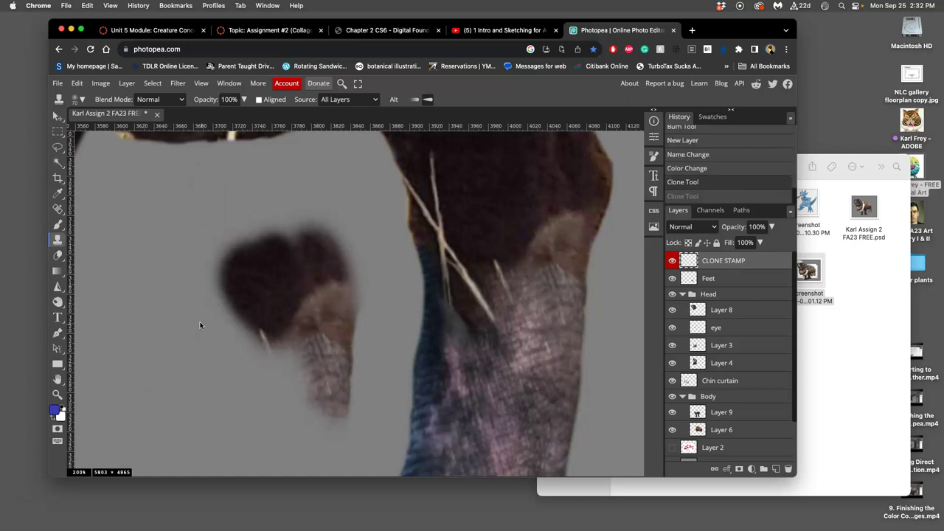
Clone nearby leg skin over the upper crossing grass blade, the short pale streak and the diagonal blade's lower tip
{"action": "left_click", "coordinate": [508, 176], "text": "alt"}
{"action": "mouse_move", "coordinate": [429, 149]}
{"action": "left_mouse_down"}
{"action": "mouse_move", "coordinate": [449, 240]}
{"action": "mouse_move", "coordinate": [455, 228]}
{"action": "mouse_move", "coordinate": [452, 250]}
{"action": "mouse_move", "coordinate": [498, 213]}
{"action": "mouse_move", "coordinate": [499, 262]}
{"action": "left_mouse_up"}
{"action": "left_click", "coordinate": [493, 188], "text": "alt"}
{"action": "left_click", "coordinate": [498, 212], "text": "alt"}
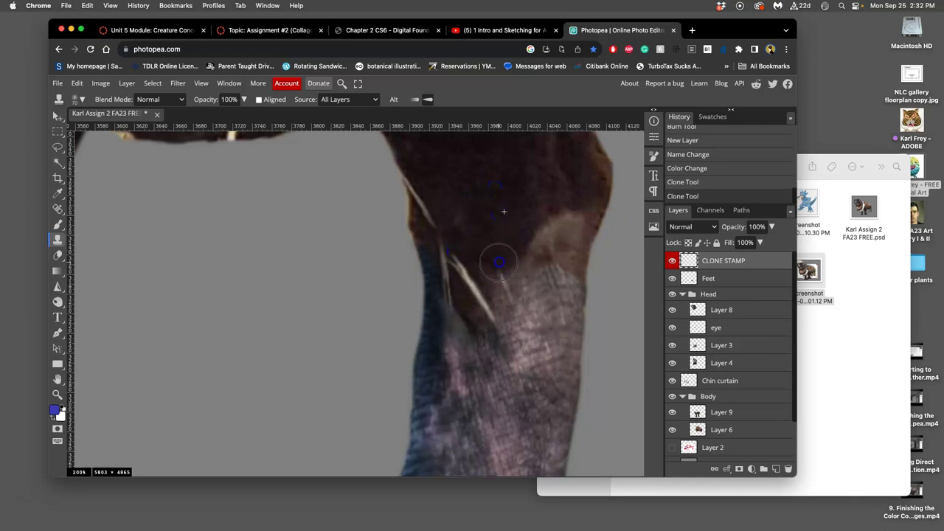
{"action": "left_click", "coordinate": [523, 309]}
{"action": "left_click", "coordinate": [489, 312]}
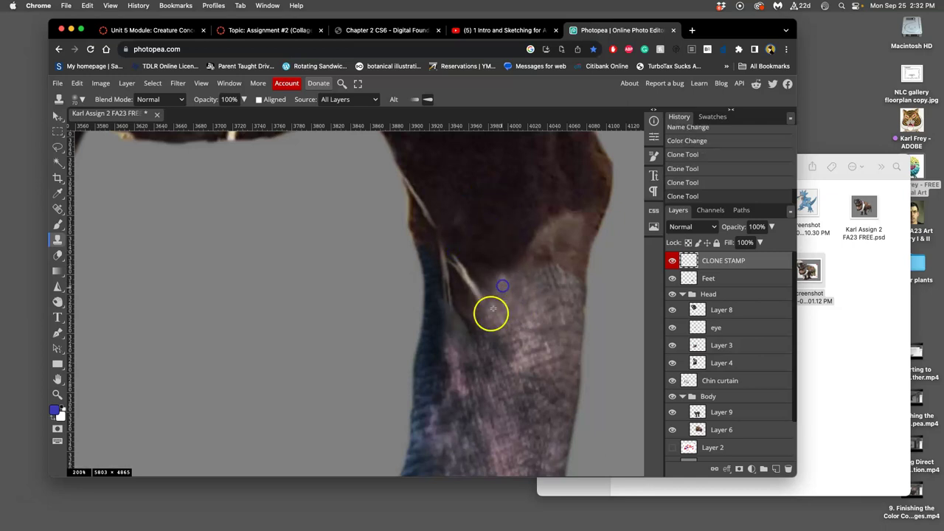
Clone dark skin over the rest of the diagonal grass blade at the lower point of the dark patch
{"action": "left_click", "coordinate": [487, 261]}
{"action": "mouse_move", "coordinate": [491, 258]}
{"action": "left_mouse_down"}
{"action": "mouse_move", "coordinate": [483, 281]}
{"action": "mouse_move", "coordinate": [500, 271]}
{"action": "mouse_move", "coordinate": [494, 284]}
{"action": "mouse_move", "coordinate": [458, 258]}
{"action": "mouse_move", "coordinate": [477, 305]}
{"action": "mouse_move", "coordinate": [486, 277]}
{"action": "mouse_move", "coordinate": [488, 313]}
{"action": "left_mouse_up"}
{"action": "left_click", "coordinate": [476, 225], "text": "alt"}
{"action": "left_click", "coordinate": [514, 191], "text": "alt"}
Clone dark skin over the remaining pale blades along the front edge of the hind leg, down to the bluish area
{"action": "left_click", "coordinate": [508, 175], "text": "alt"}
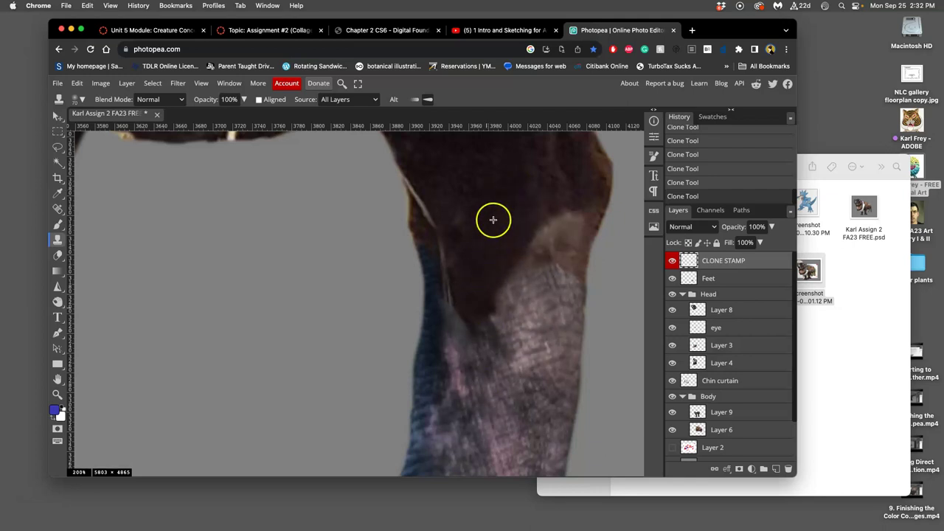
{"action": "left_click_drag", "start_coordinate": [421, 179], "coordinate": [424, 188]}
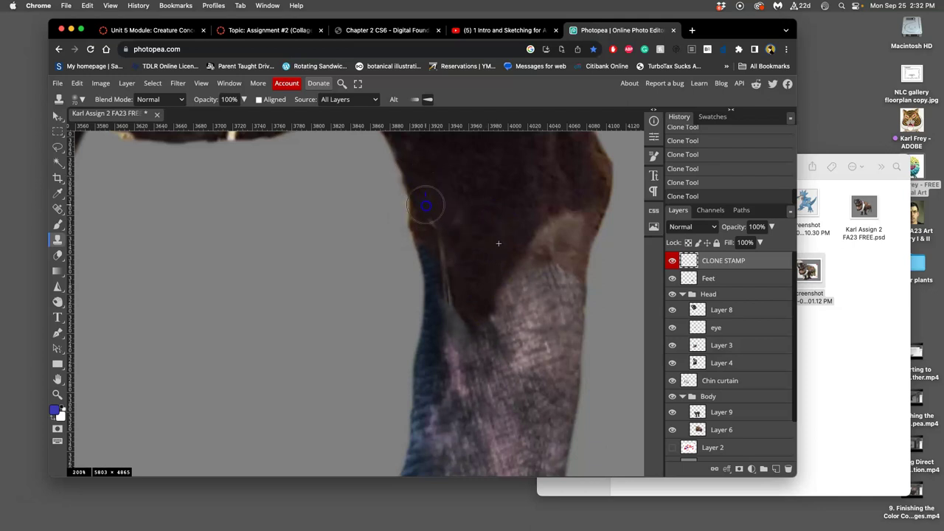
{"action": "mouse_move", "coordinate": [438, 235]}
{"action": "left_mouse_down"}
{"action": "mouse_move", "coordinate": [478, 166]}
{"action": "mouse_move", "coordinate": [484, 182]}
{"action": "mouse_move", "coordinate": [495, 172]}
{"action": "mouse_move", "coordinate": [461, 216]}
{"action": "mouse_move", "coordinate": [451, 298]}
{"action": "mouse_move", "coordinate": [489, 228]}
{"action": "mouse_move", "coordinate": [483, 316]}
{"action": "mouse_move", "coordinate": [458, 347]}
{"action": "mouse_move", "coordinate": [438, 270]}
{"action": "left_mouse_up"}
{"action": "left_click", "coordinate": [495, 172], "text": "alt"}
{"action": "left_click", "coordinate": [452, 328], "text": "alt"}
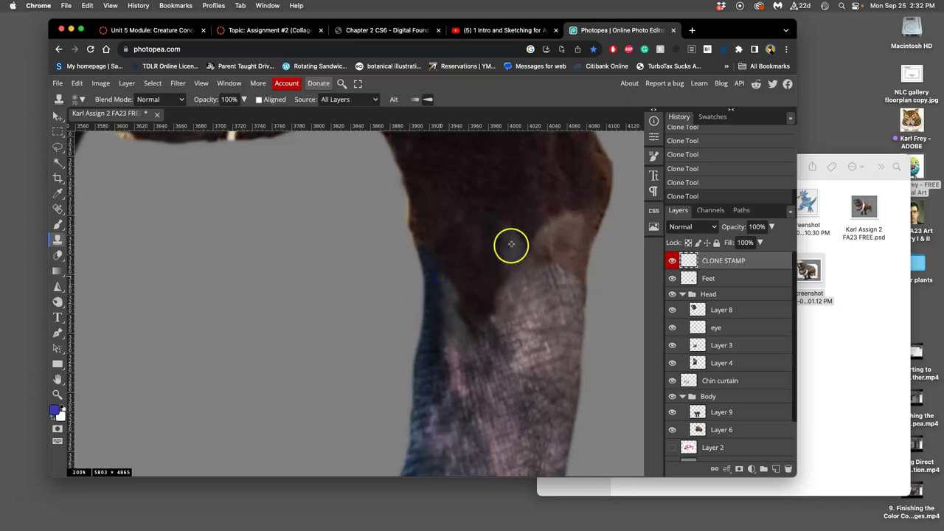
{"action": "left_click", "coordinate": [480, 282], "text": "alt"}
{"action": "left_click_drag", "start_coordinate": [458, 300], "coordinate": [455, 280]}
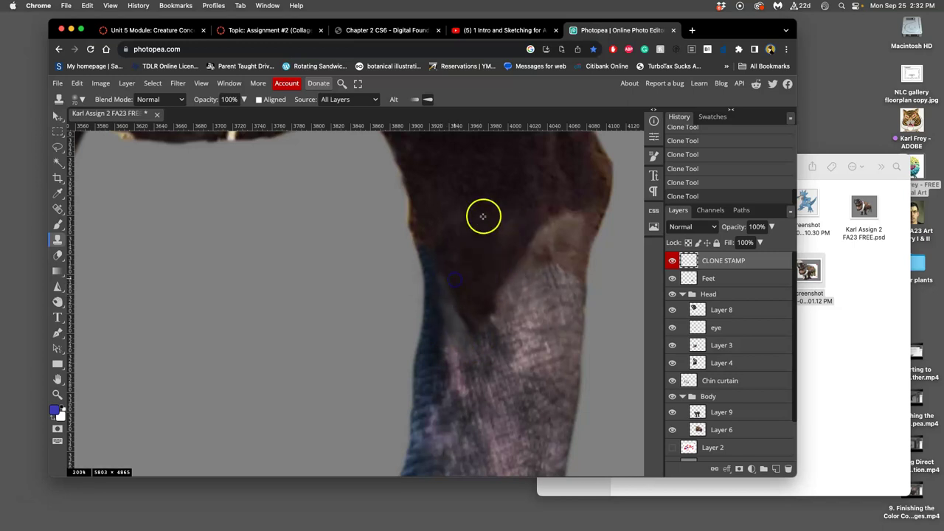
Set the Clone Stamp opacity to 45% and blend the boundary between the hind leg's dark upper and pale lower skin
{"action": "left_click", "coordinate": [483, 216], "text": "alt"}
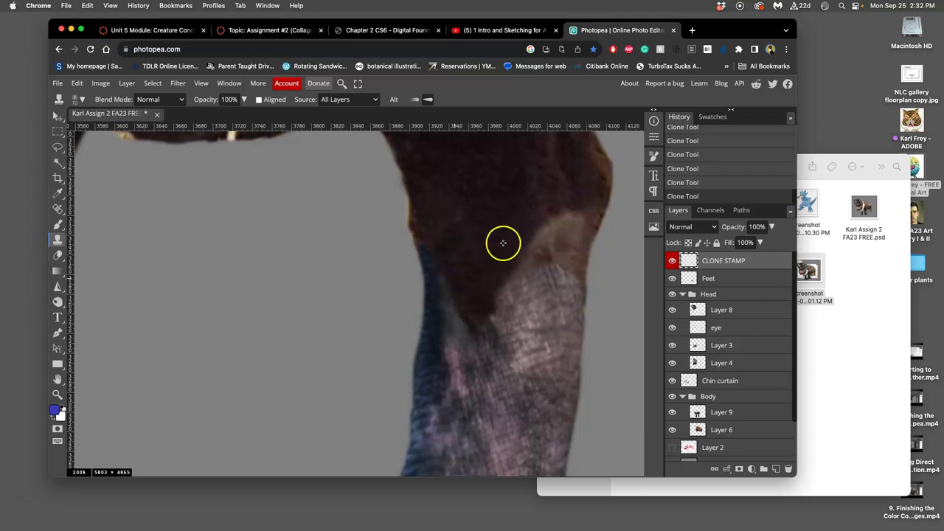
{"action": "left_click", "coordinate": [244, 99]}
{"action": "left_click_drag", "start_coordinate": [245, 115], "coordinate": [219, 118]}
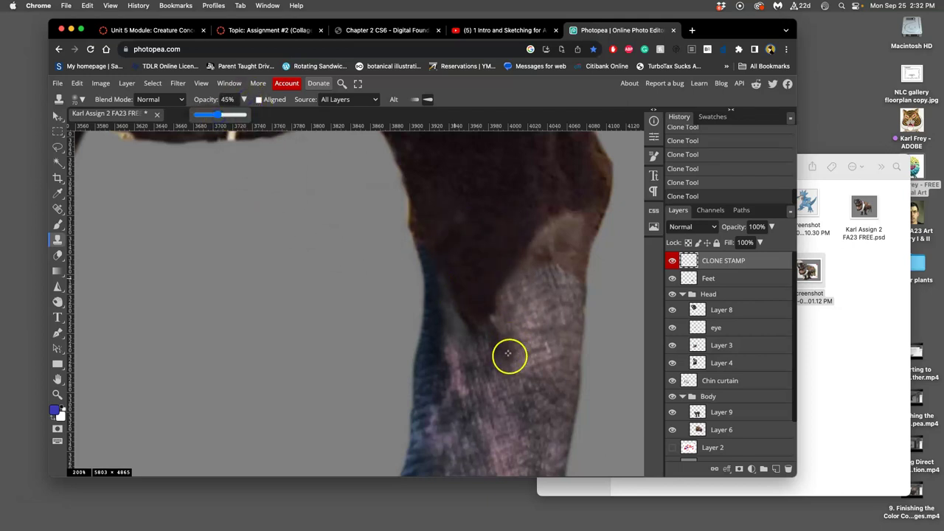
{"action": "mouse_move", "coordinate": [515, 369]}
{"action": "left_mouse_down"}
{"action": "mouse_move", "coordinate": [481, 404]}
{"action": "mouse_move", "coordinate": [477, 320]}
{"action": "mouse_move", "coordinate": [449, 274]}
{"action": "mouse_move", "coordinate": [492, 299]}
{"action": "left_mouse_up"}
{"action": "mouse_move", "coordinate": [507, 263]}
{"action": "left_mouse_down"}
{"action": "mouse_move", "coordinate": [480, 280]}
{"action": "mouse_move", "coordinate": [459, 258]}
{"action": "mouse_move", "coordinate": [503, 255]}
{"action": "mouse_move", "coordinate": [527, 237]}
{"action": "mouse_move", "coordinate": [478, 251]}
{"action": "mouse_move", "coordinate": [480, 267]}
{"action": "mouse_move", "coordinate": [502, 270]}
{"action": "mouse_move", "coordinate": [487, 296]}
{"action": "left_mouse_up"}
{"action": "left_click", "coordinate": [509, 235], "text": "alt"}
{"action": "left_click", "coordinate": [499, 229], "text": "alt"}
{"action": "left_click", "coordinate": [508, 250], "text": "alt"}
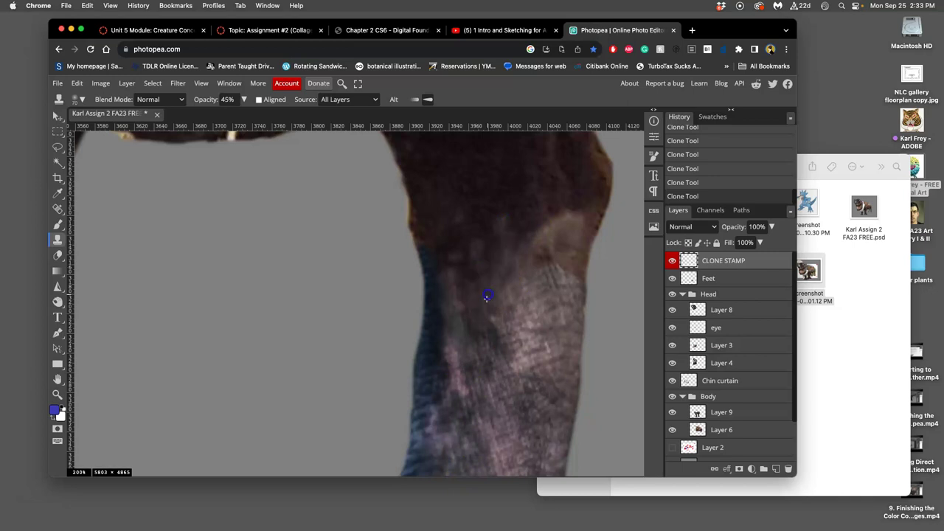
Blend the brown-to-bluish skin transition on the rearmost leg with semi-transparent clone strokes above the ankle crease
{"action": "key", "text": "super+minus"}
{"action": "key", "text": "super+minus"}
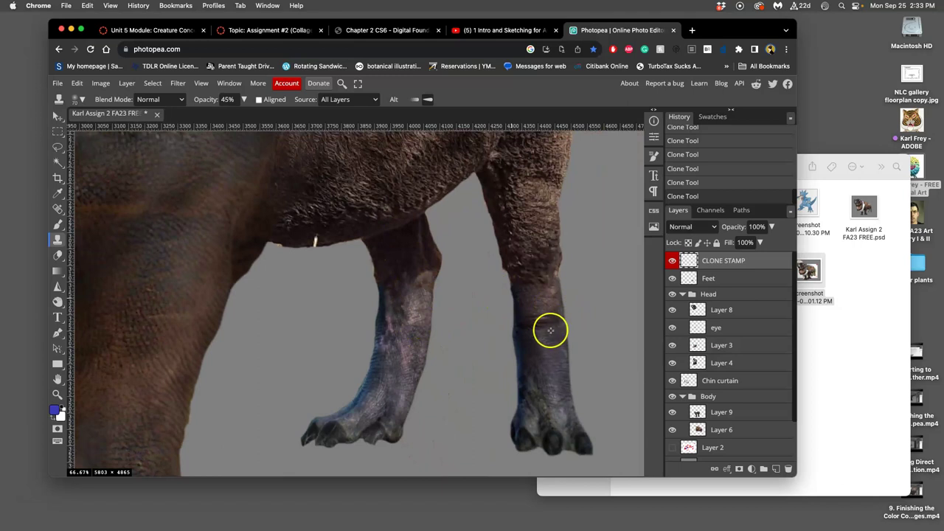
{"action": "left_click_drag", "start_coordinate": [540, 331], "coordinate": [542, 299]}
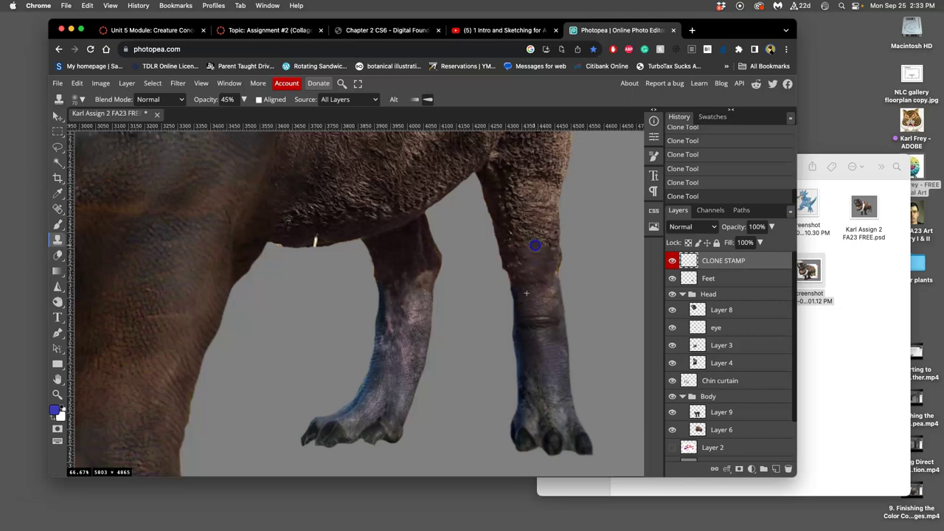
{"action": "mouse_move", "coordinate": [530, 263]}
{"action": "left_mouse_down"}
{"action": "mouse_move", "coordinate": [543, 200]}
{"action": "mouse_move", "coordinate": [538, 296]}
{"action": "left_mouse_up"}
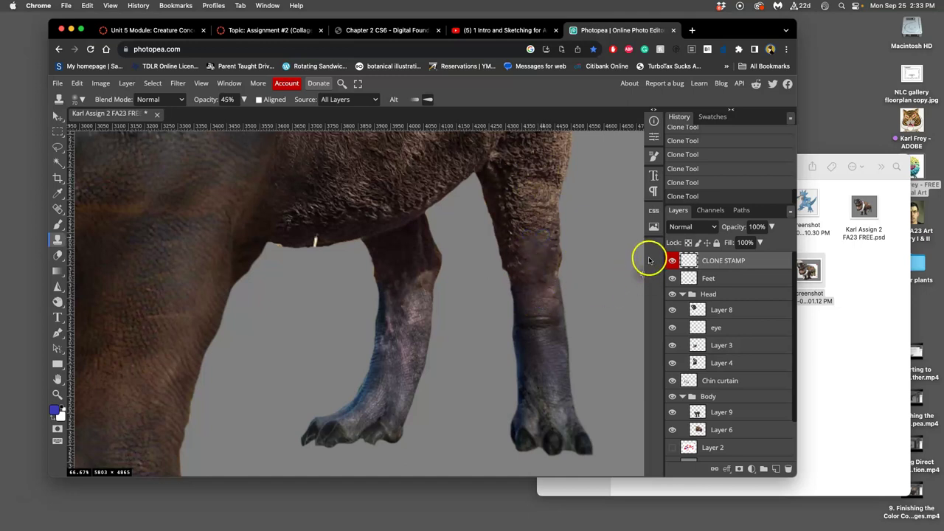
Compare the hind legs with and without the CLONE STAMP layer by toggling its visibility repeatedly
{"action": "left_click", "coordinate": [672, 261]}
{"action": "left_click", "coordinate": [672, 260]}
{"action": "left_click", "coordinate": [675, 258]}
{"action": "left_click", "coordinate": [674, 258]}
{"action": "left_click", "coordinate": [671, 261]}
{"action": "left_click", "coordinate": [671, 261]}
{"action": "left_click", "coordinate": [671, 261]}
{"action": "left_click", "coordinate": [671, 261]}
{"action": "left_click", "coordinate": [670, 262]}
{"action": "left_click", "coordinate": [670, 262]}
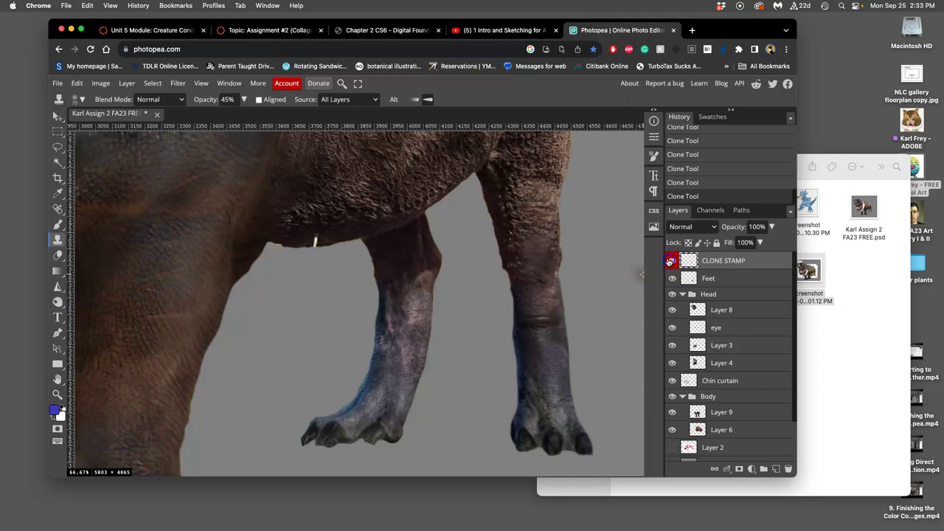
Soften the cloned skin above the rearmost leg's ankle using the Eraser at 18% opacity, and compare by toggling the CLONE STAMP layer
{"action": "left_click", "coordinate": [58, 301]}
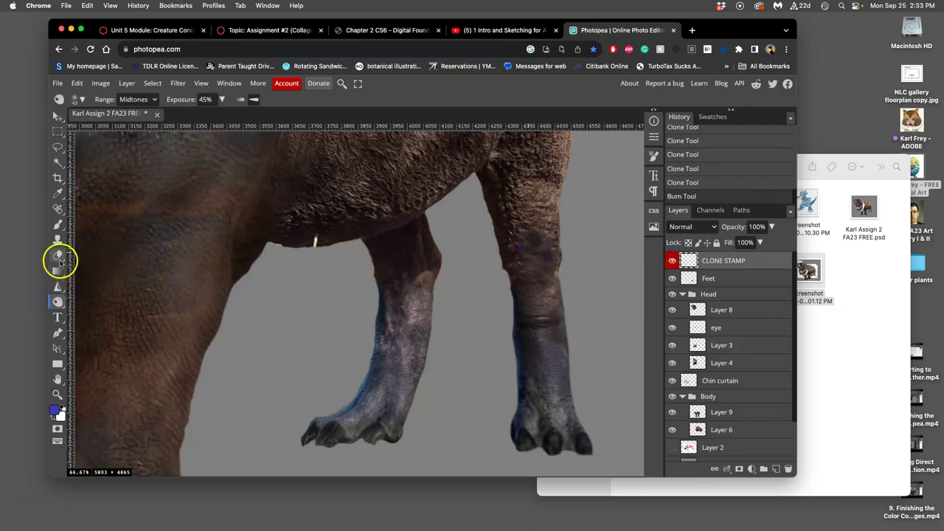
{"action": "left_click", "coordinate": [58, 255]}
{"action": "left_click", "coordinate": [536, 236]}
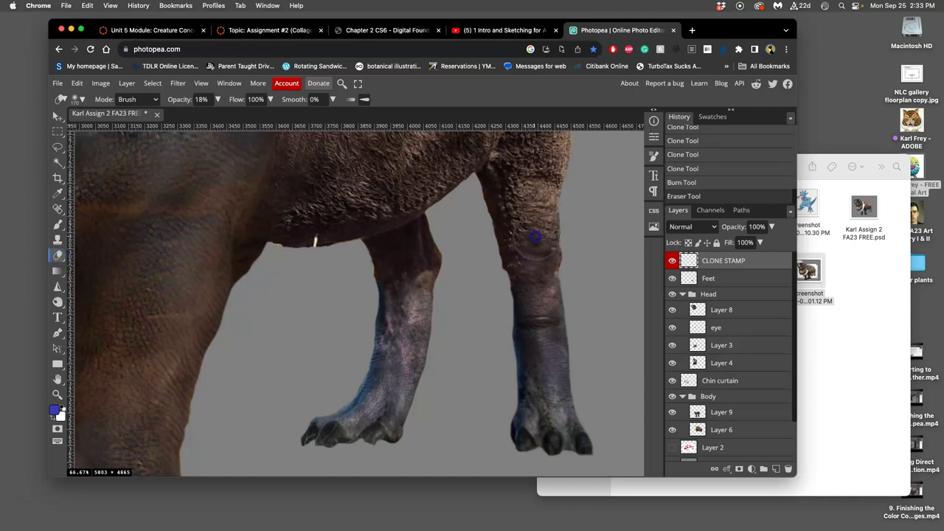
{"action": "left_click", "coordinate": [535, 241]}
{"action": "left_click", "coordinate": [529, 242]}
{"action": "left_click", "coordinate": [529, 246]}
{"action": "left_click", "coordinate": [532, 253]}
{"action": "left_click", "coordinate": [534, 254]}
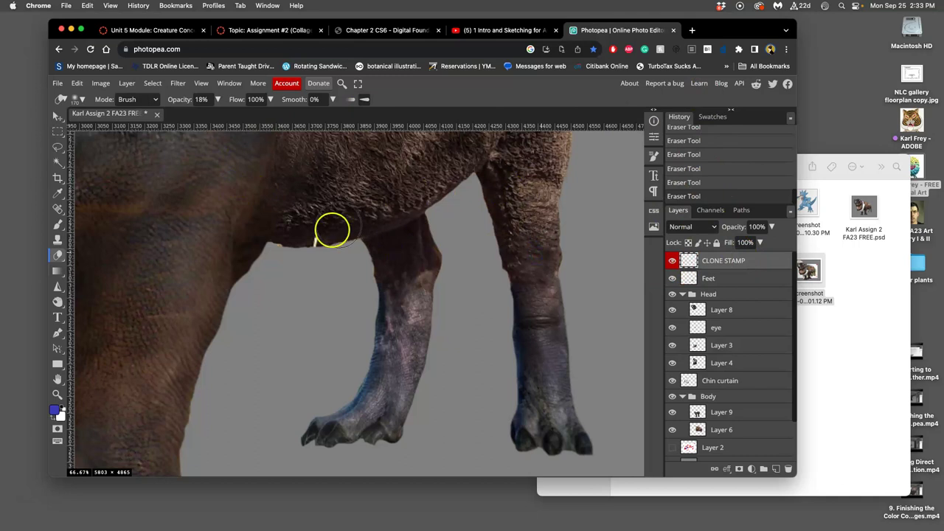
{"action": "left_click", "coordinate": [673, 261]}
{"action": "left_click", "coordinate": [673, 261]}
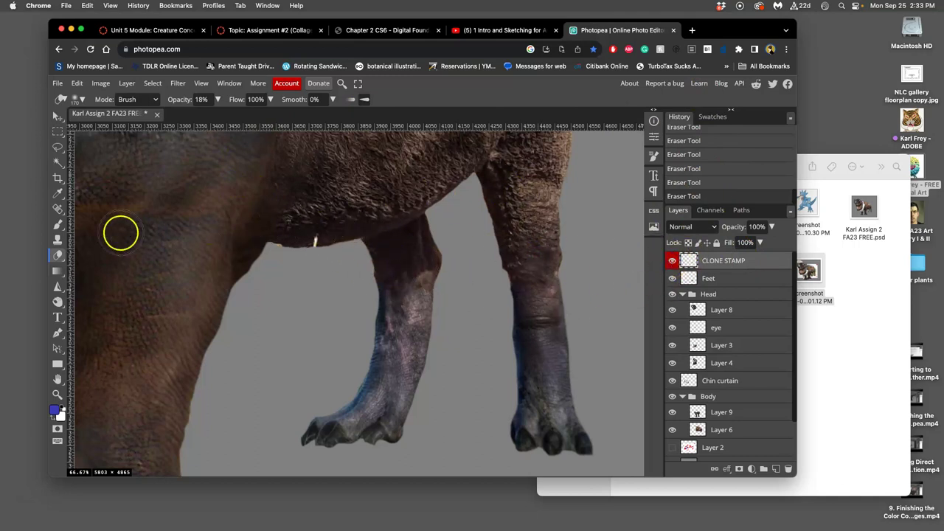
Clone dark skin over the pale blade on the belly's underside, and lasso and clear the overspill beneath the belly edge
{"action": "left_click", "coordinate": [57, 240]}
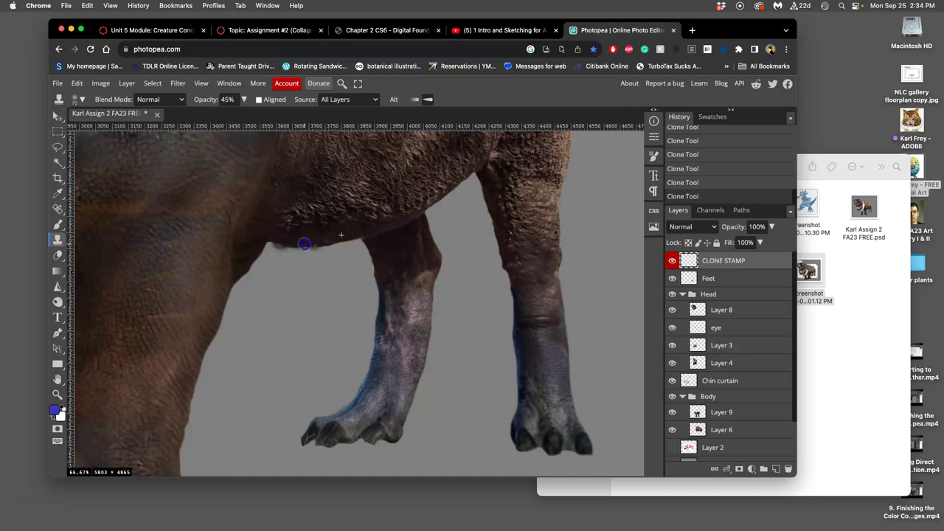
{"action": "key", "text": "super+plus"}
{"action": "key", "text": "super+plus"}
{"action": "key", "text": "super+plus"}
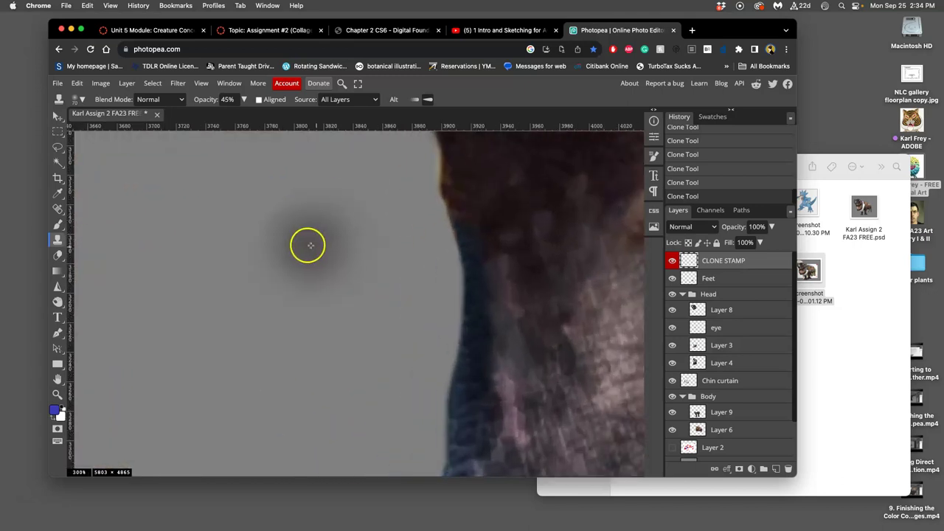
{"action": "left_click_drag", "start_coordinate": [272, 248], "coordinate": [479, 378]}
{"action": "left_click_drag", "start_coordinate": [388, 280], "coordinate": [440, 325]}
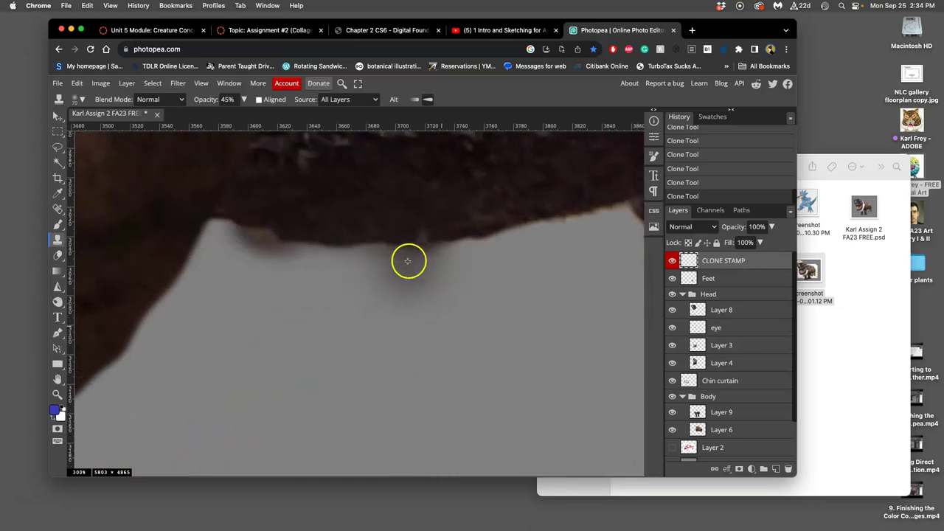
{"action": "left_click", "coordinate": [56, 150]}
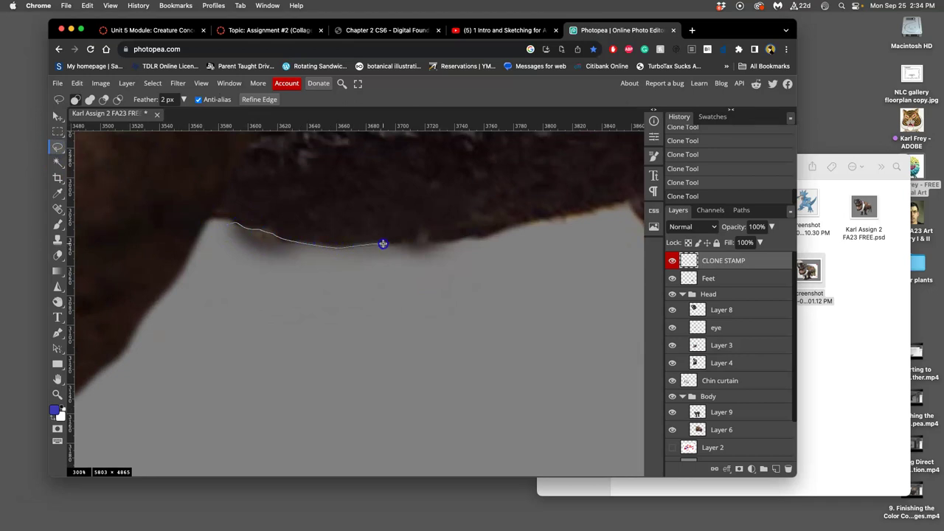
{"action": "mouse_move", "coordinate": [485, 256]}
{"action": "left_mouse_down"}
{"action": "mouse_move", "coordinate": [334, 281]}
{"action": "mouse_move", "coordinate": [254, 266]}
{"action": "left_mouse_up"}
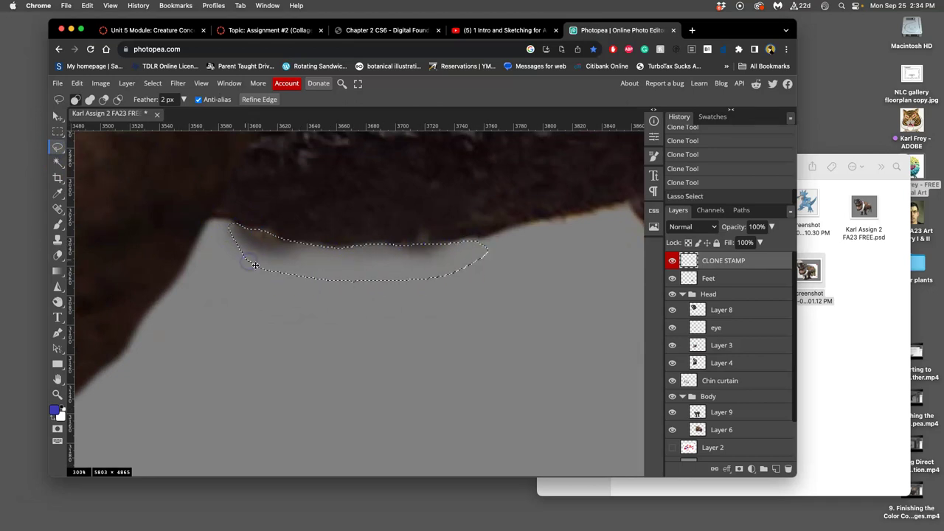
{"action": "key", "text": "Delete"}
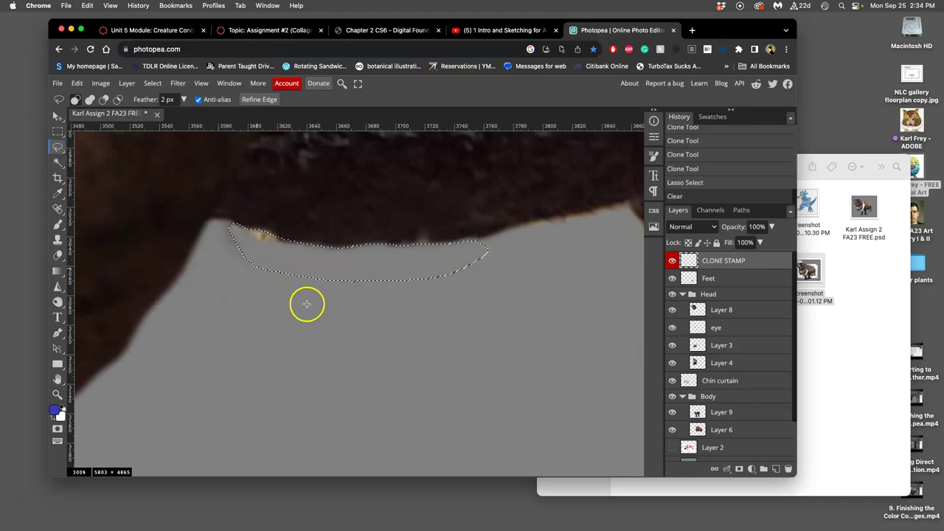
{"action": "key", "text": "ctrl+d"}
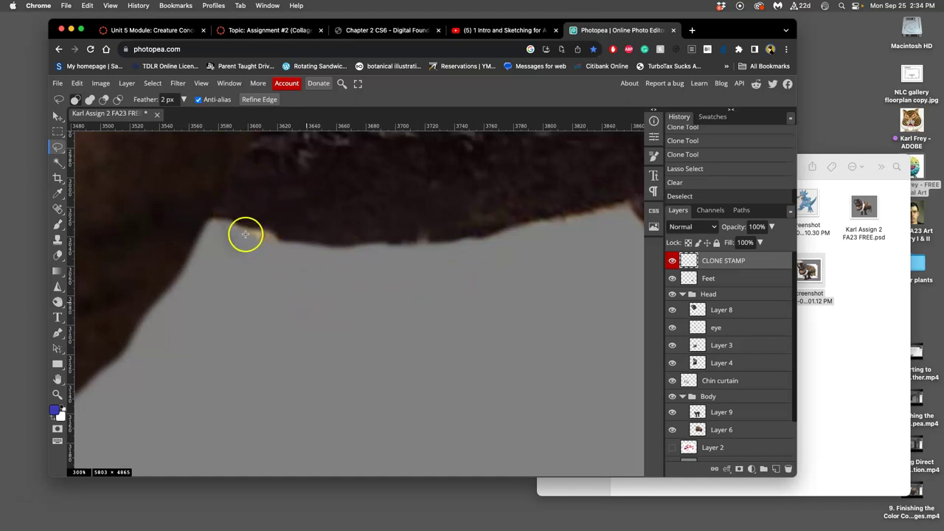
Lasso and clear the leftover clone spill in the notch between the belly and the front leg
{"action": "left_click_drag", "start_coordinate": [232, 284], "coordinate": [274, 249]}
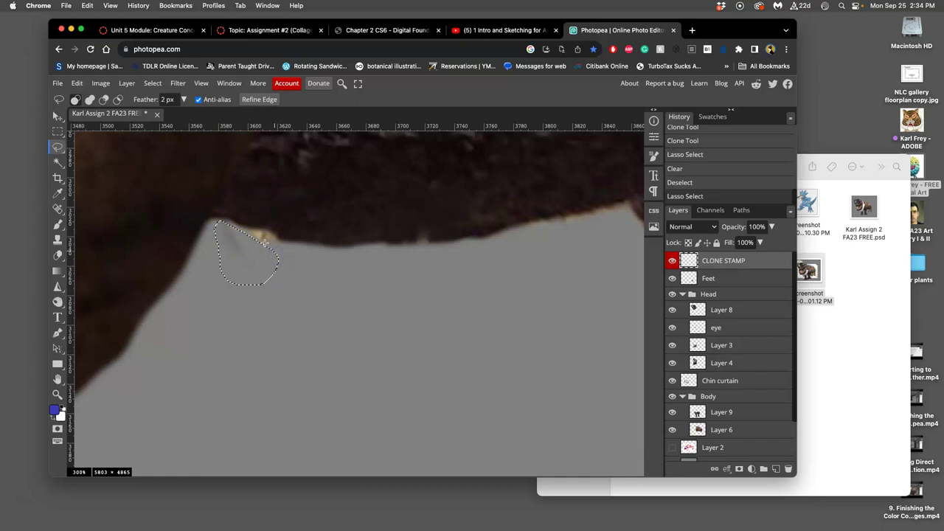
{"action": "key", "text": "Delete"}
{"action": "key", "text": "super+d"}
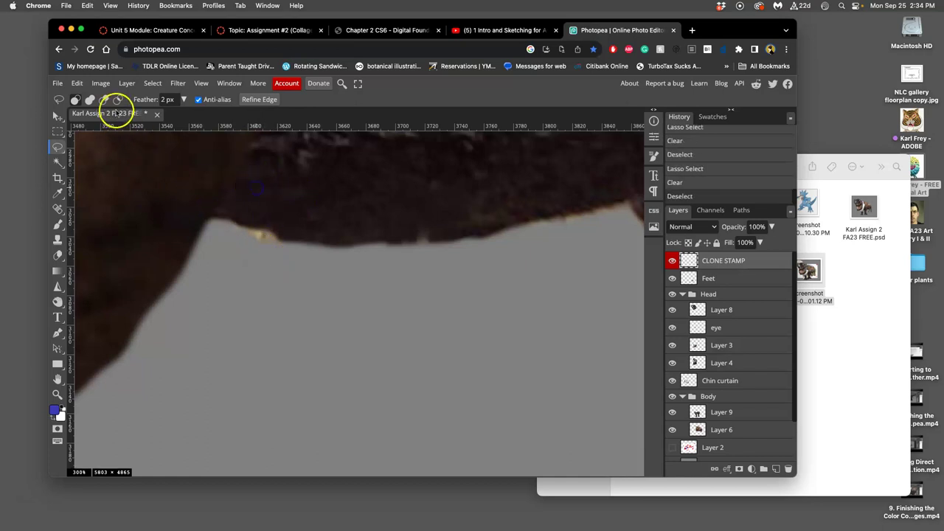
Clone dark skin over the yellowish patch on the belly's lower edge with a 13 px, 95% hardness Clone Stamp
{"action": "left_click", "coordinate": [59, 239]}
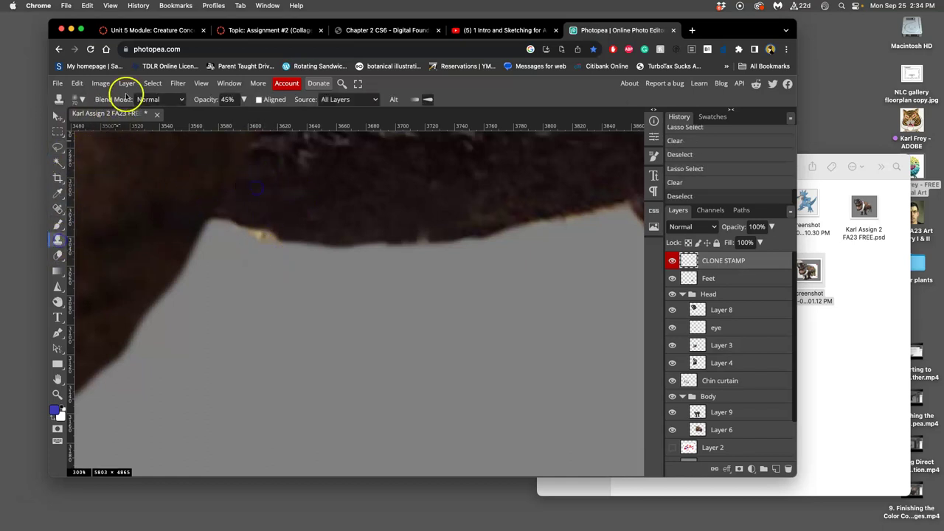
{"action": "left_click", "coordinate": [78, 99]}
{"action": "left_click_drag", "start_coordinate": [120, 150], "coordinate": [195, 151]}
{"action": "left_click_drag", "start_coordinate": [154, 126], "coordinate": [138, 127]}
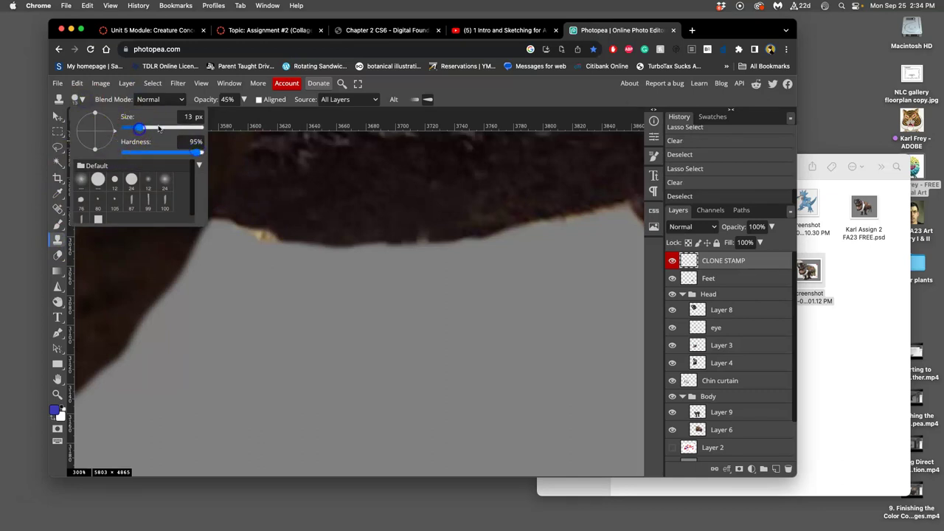
{"action": "left_click", "coordinate": [319, 202], "text": "alt"}
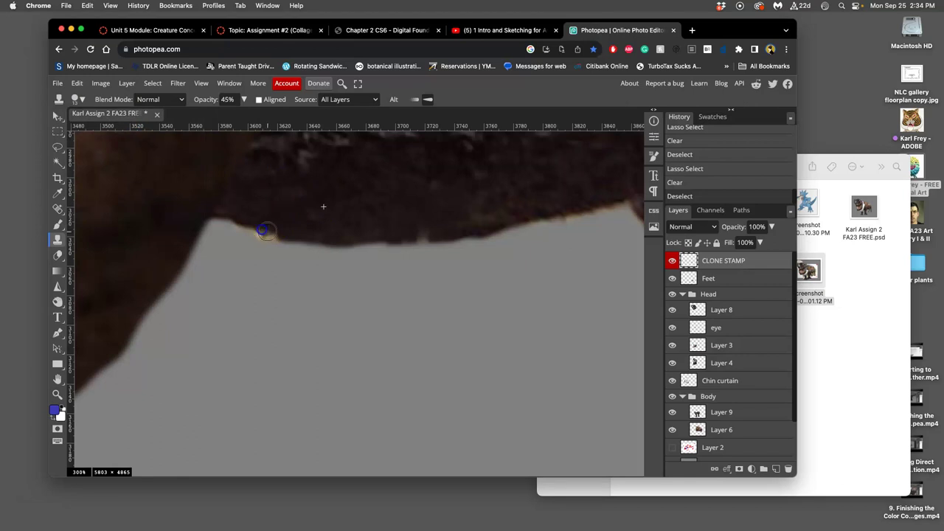
{"action": "left_click", "coordinate": [250, 227]}
{"action": "left_click", "coordinate": [257, 228]}
{"action": "left_click", "coordinate": [262, 234]}
{"action": "left_click", "coordinate": [288, 233]}
Clone skin over the white speck on the brown front leg's foot and the pale spots along that leg's rear edge
{"action": "scroll", "coordinate": [398, 213], "scroll_direction": "down", "scroll_amount": 3}
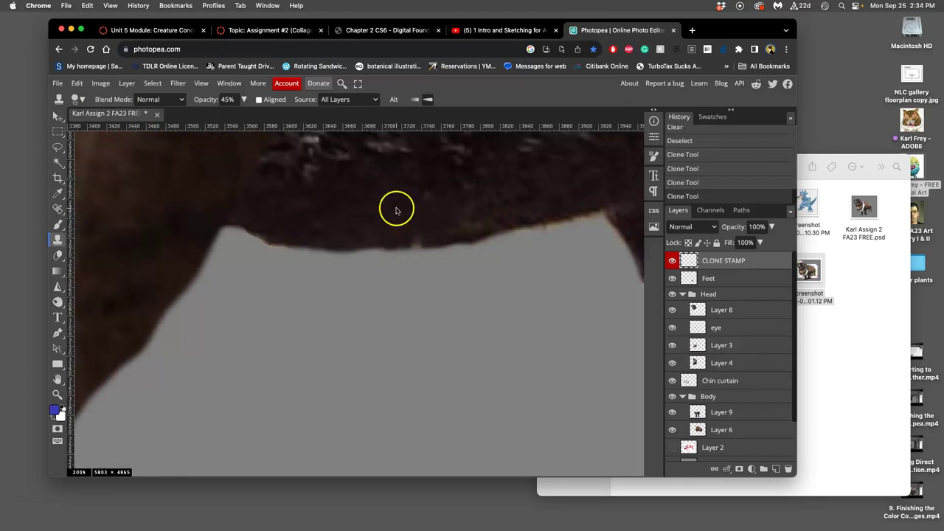
{"action": "scroll", "coordinate": [435, 231], "scroll_direction": "down", "scroll_amount": 3}
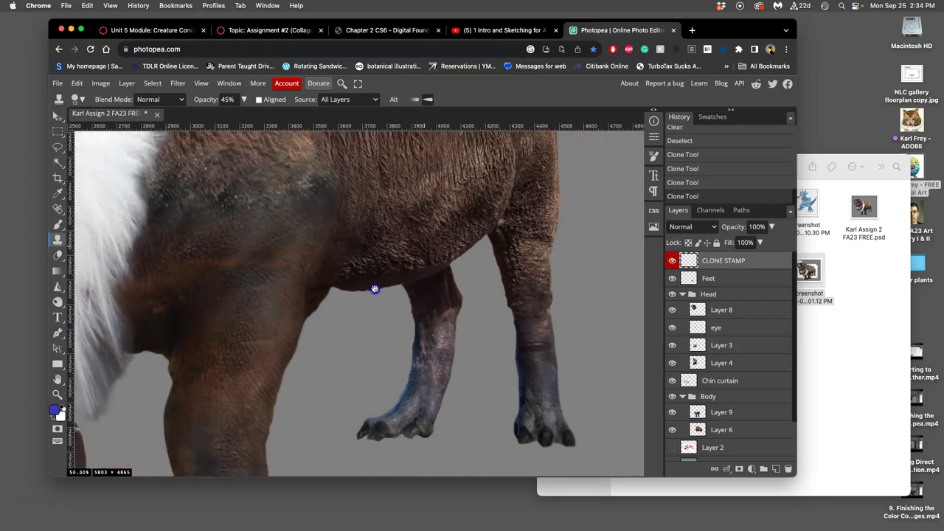
{"action": "left_click_drag", "start_coordinate": [358, 305], "coordinate": [417, 232]}
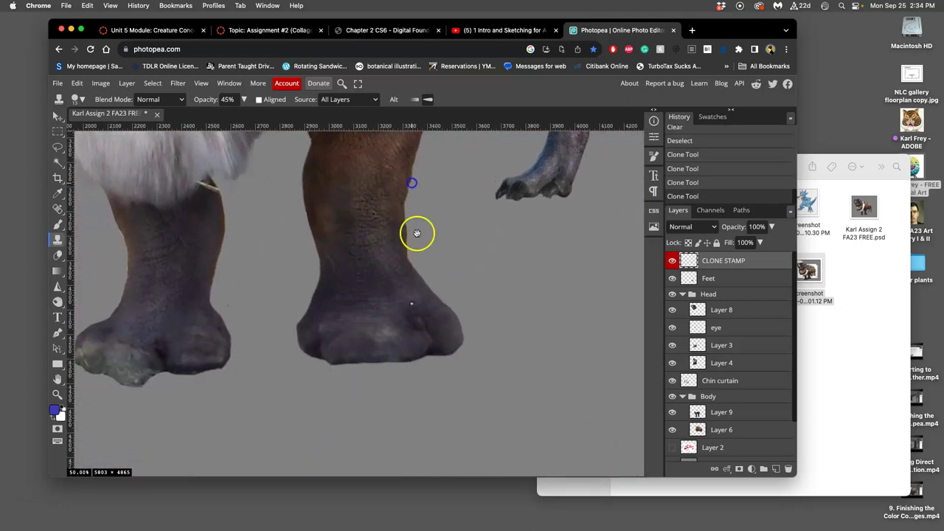
{"action": "left_click", "coordinate": [409, 284], "text": "alt"}
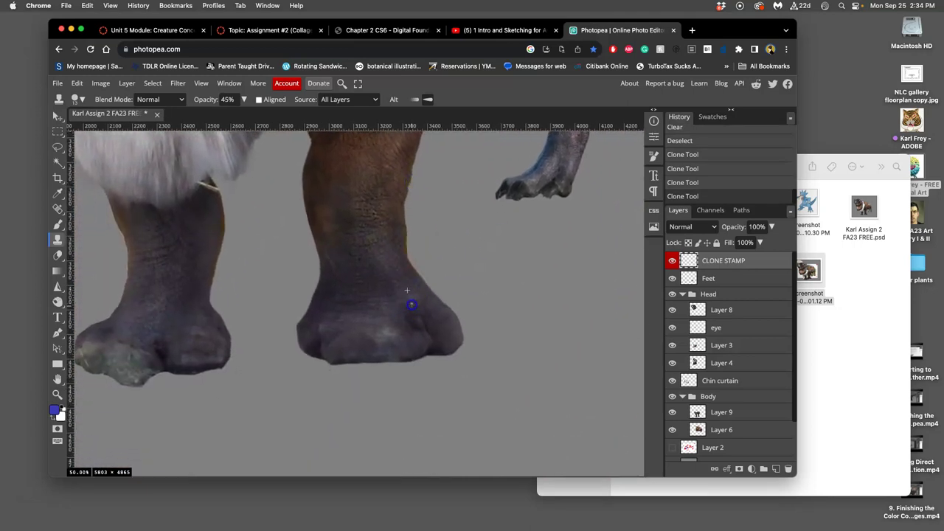
{"action": "left_click", "coordinate": [412, 304]}
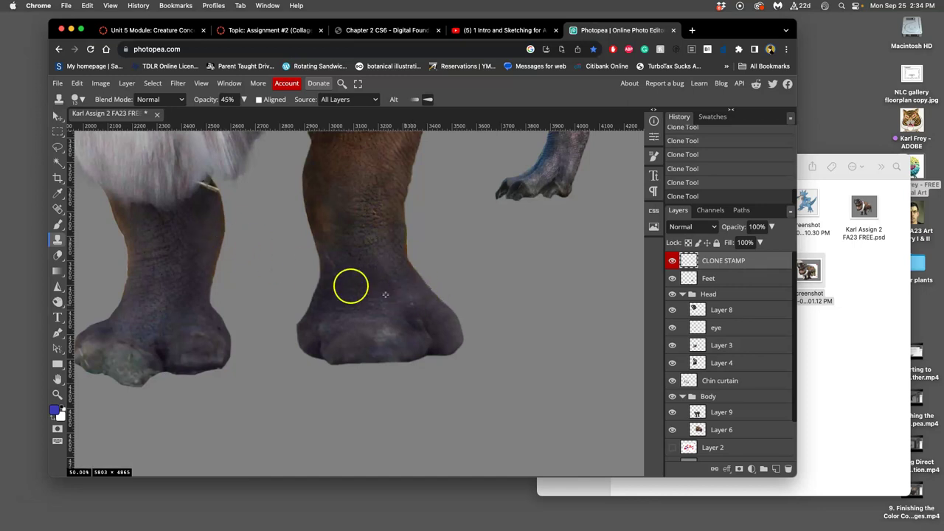
Try to clone skin over the pale blade below the white fur on the other front leg, and undo the strokes
{"action": "left_click", "coordinate": [199, 210], "text": "alt"}
{"action": "left_click", "coordinate": [211, 185], "text": "alt"}
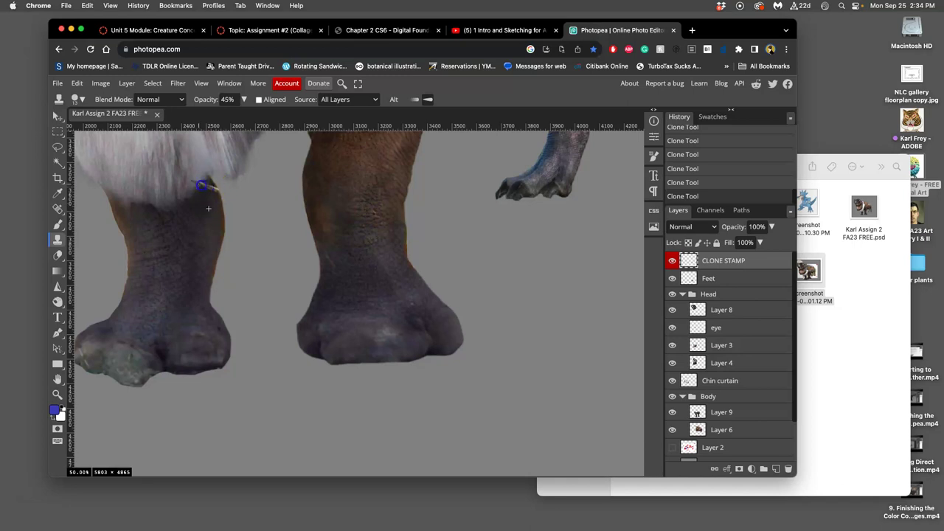
{"action": "key", "text": "ctrl+z"}
{"action": "key", "text": "ctrl+z"}
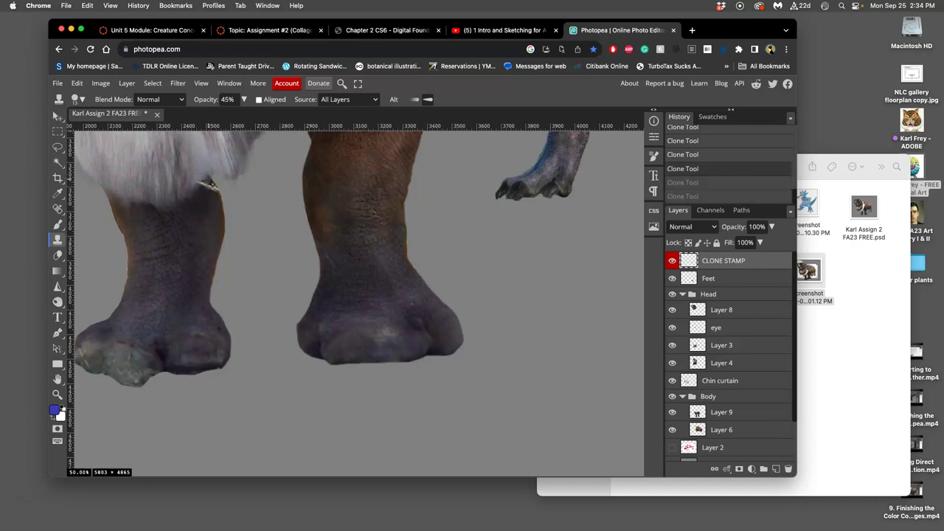
Set the Clone Stamp to a 99 px size, 100% opacity and 0% hardness for the front leg under the white fur
{"action": "key", "text": "ctrl+plus"}
{"action": "key", "text": "ctrl+plus"}
{"action": "left_click_drag", "start_coordinate": [198, 198], "coordinate": [439, 370]}
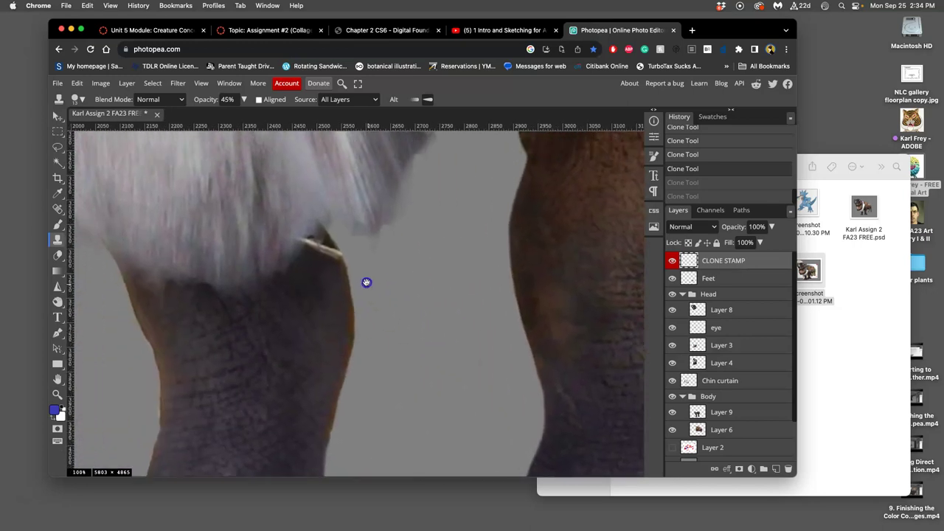
{"action": "left_click_drag", "start_coordinate": [367, 283], "coordinate": [374, 292]}
{"action": "left_click", "coordinate": [227, 100]}
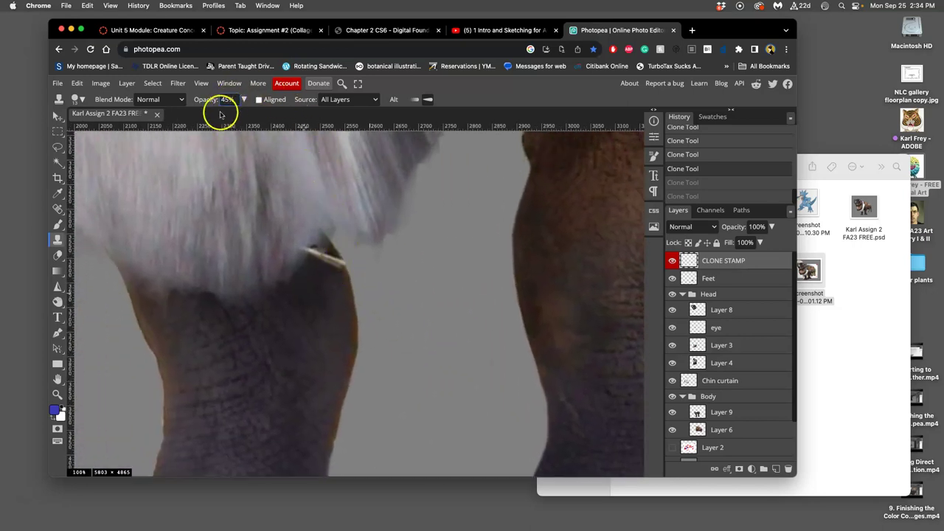
{"action": "left_click", "coordinate": [77, 99]}
{"action": "left_click_drag", "start_coordinate": [126, 127], "coordinate": [157, 127]}
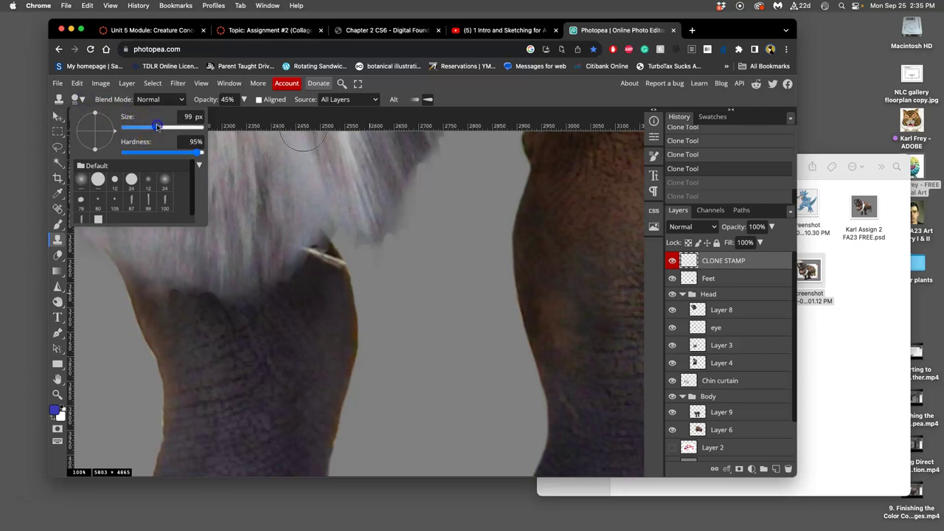
{"action": "left_click", "coordinate": [243, 98]}
{"action": "left_click_drag", "start_coordinate": [217, 116], "coordinate": [244, 118]}
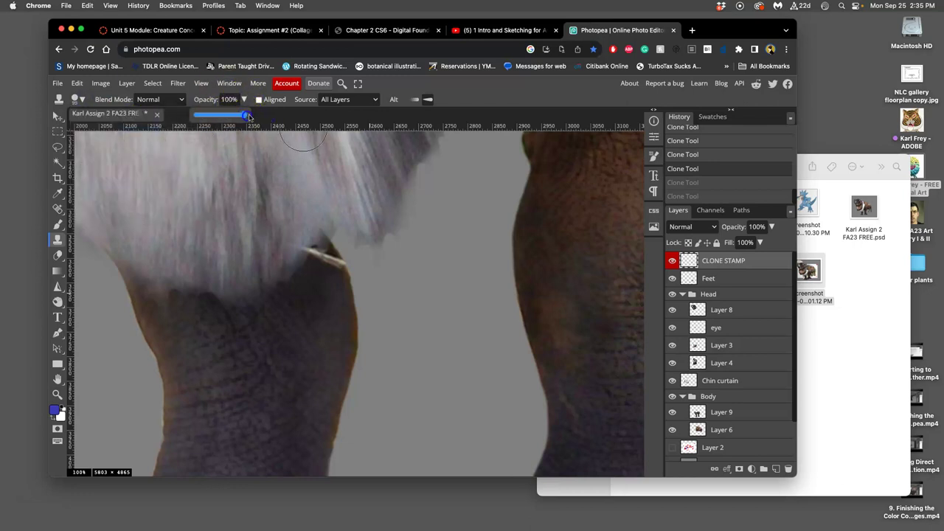
{"action": "left_click", "coordinate": [82, 99]}
{"action": "left_click_drag", "start_coordinate": [129, 153], "coordinate": [120, 153]}
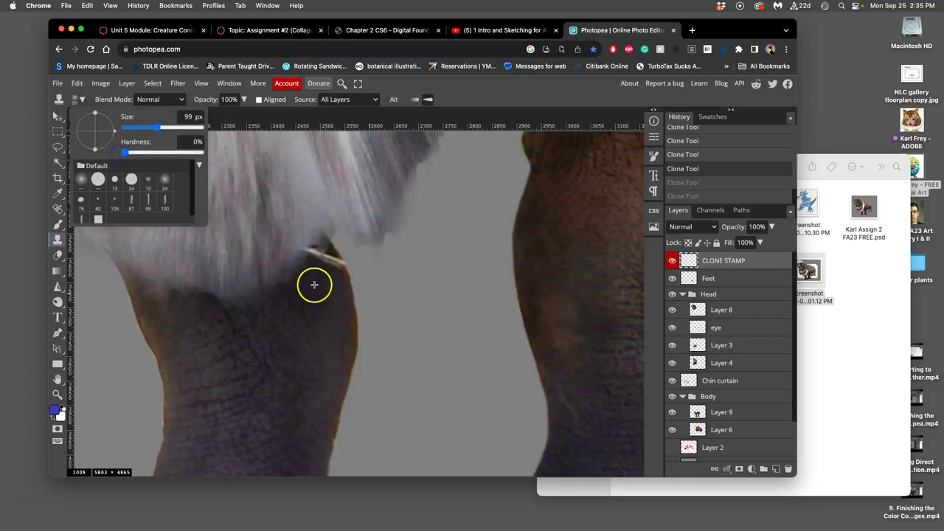
Reduce the Clone Stamp to 15 px and clone dark leg skin over the pale blade below the white fur
{"action": "left_click", "coordinate": [315, 288], "text": "alt"}
{"action": "left_click", "coordinate": [81, 99]}
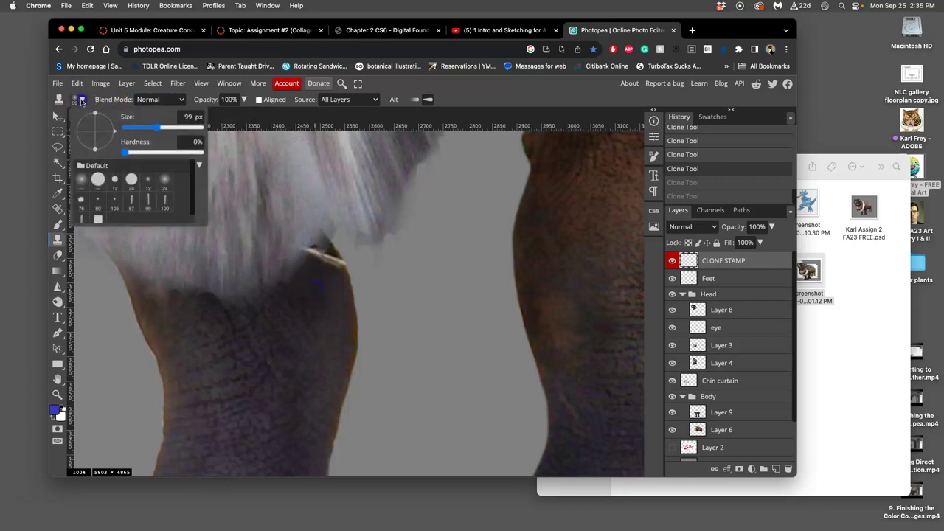
{"action": "left_click", "coordinate": [141, 128]}
{"action": "left_click", "coordinate": [340, 258]}
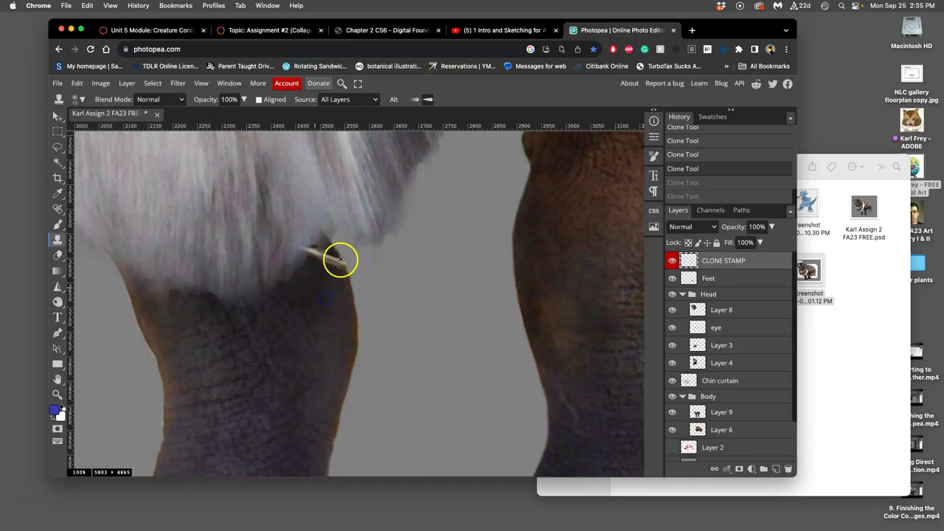
{"action": "left_click", "coordinate": [316, 318]}
{"action": "left_click", "coordinate": [335, 260]}
{"action": "left_click", "coordinate": [280, 280]}
{"action": "left_click", "coordinate": [310, 249]}
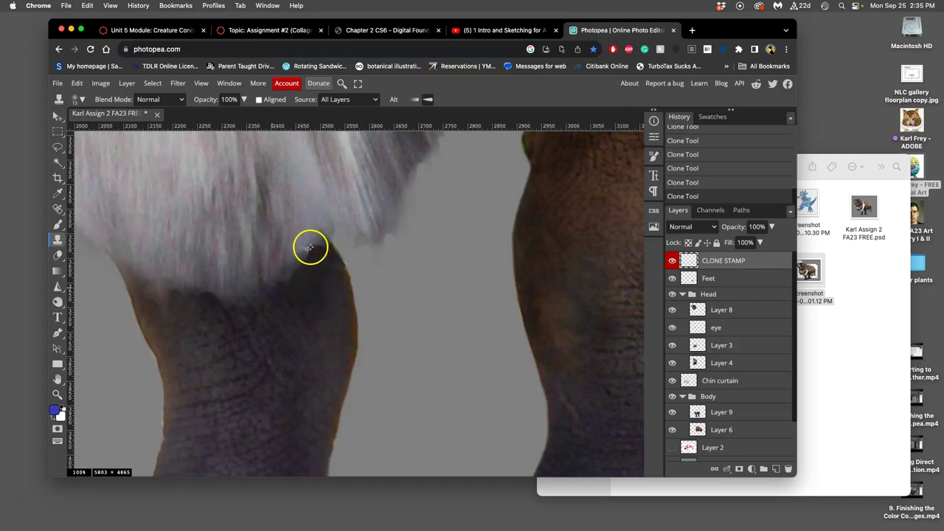
{"action": "left_click", "coordinate": [266, 276], "text": "alt"}
{"action": "left_click", "coordinate": [301, 251]}
Set the Clone Stamp opacity to 40%, enlarge the brush, and blend the white fur's edge into the top of the front leg
{"action": "left_click", "coordinate": [244, 100]}
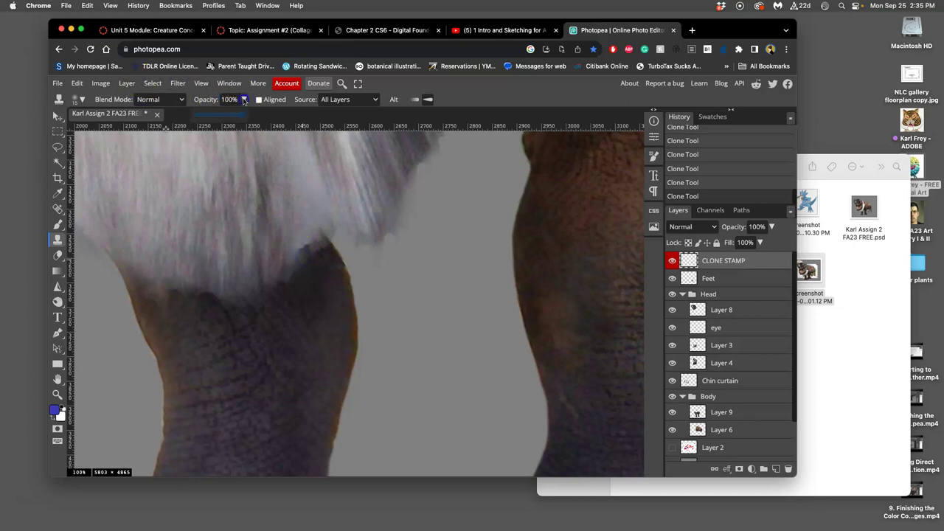
{"action": "left_click", "coordinate": [217, 115]}
{"action": "left_click", "coordinate": [82, 101]}
{"action": "left_click", "coordinate": [153, 128]}
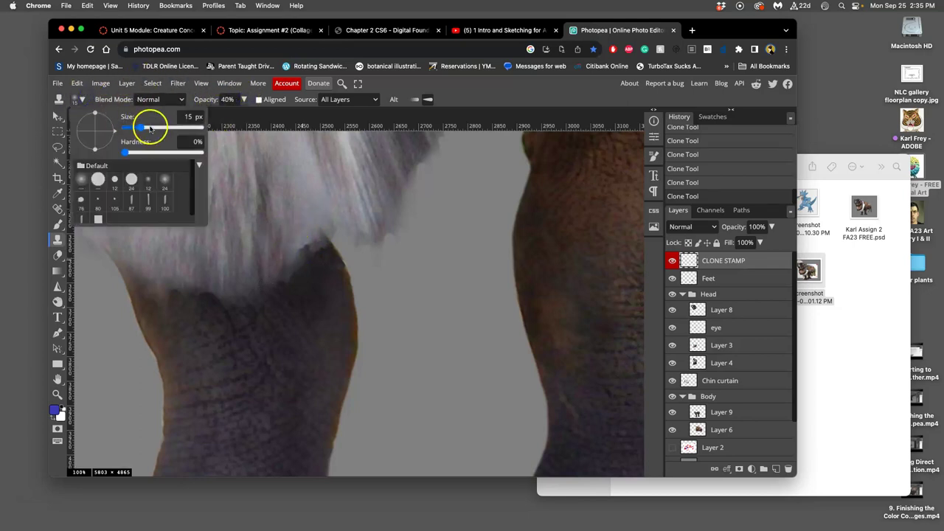
{"action": "left_click", "coordinate": [302, 242]}
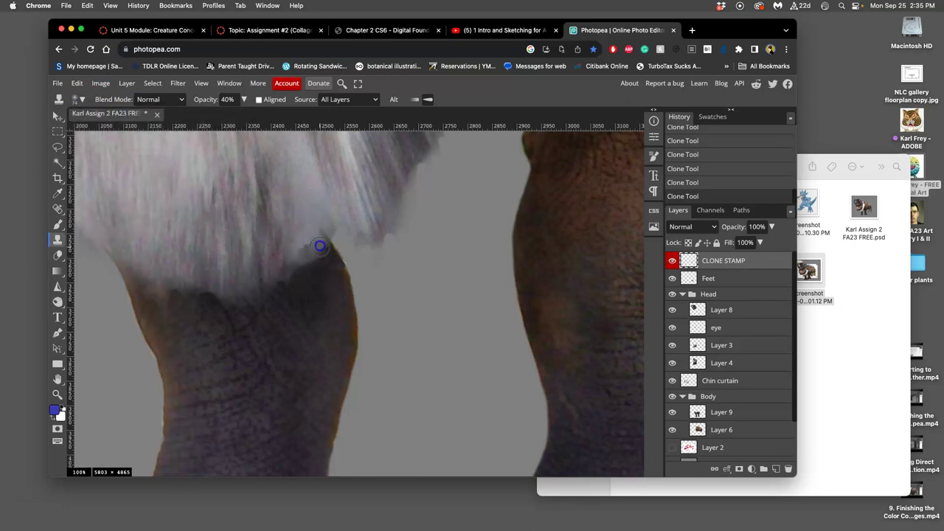
Clone along the white fur's lower edge beside the front leg to finish softening it
{"action": "mouse_move", "coordinate": [323, 230]}
{"action": "left_mouse_down"}
{"action": "mouse_move", "coordinate": [321, 187]}
{"action": "mouse_move", "coordinate": [339, 185]}
{"action": "mouse_move", "coordinate": [393, 219]}
{"action": "mouse_move", "coordinate": [371, 244]}
{"action": "left_mouse_up"}
{"action": "scroll", "coordinate": [322, 236], "scroll_direction": "down", "scroll_amount": 4}
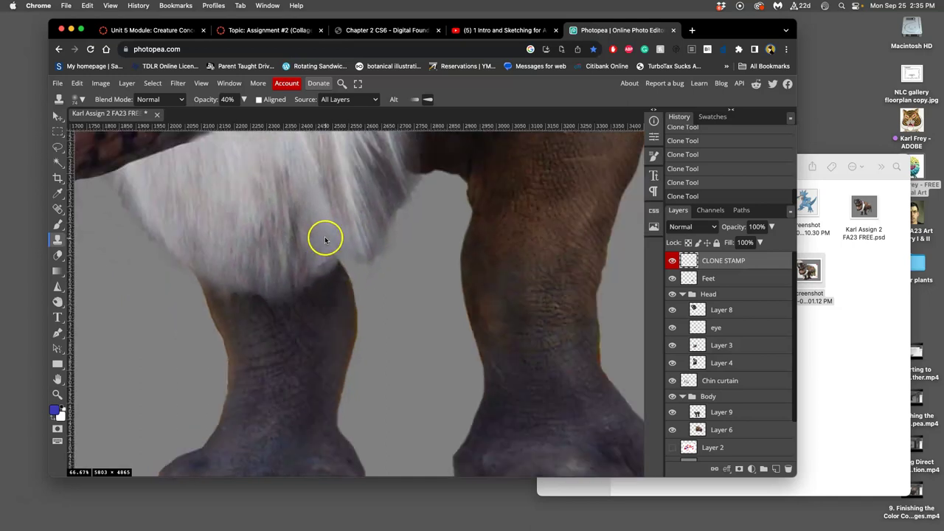
{"action": "scroll", "coordinate": [327, 235], "scroll_direction": "down", "scroll_amount": 3}
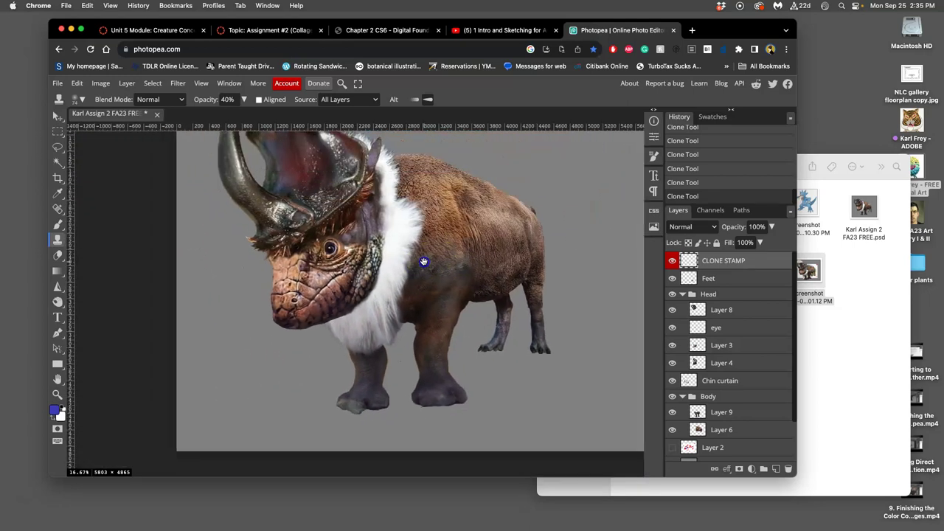
Clone the cheek's small scales onto the adjoining edge of the white fur behind the head
{"action": "scroll", "coordinate": [427, 233], "scroll_direction": "up", "scroll_amount": 5}
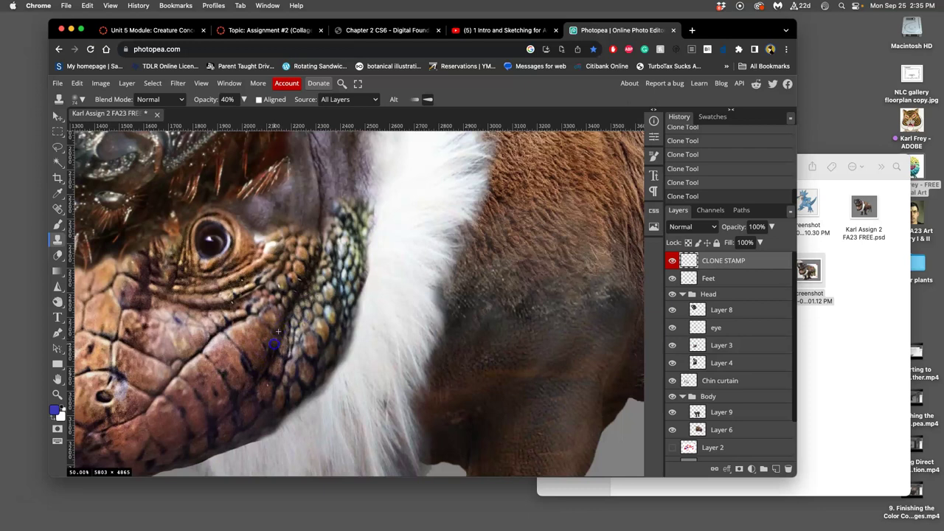
{"action": "left_click", "coordinate": [357, 244]}
{"action": "left_click", "coordinate": [403, 174], "text": "alt"}
{"action": "left_click_drag", "start_coordinate": [383, 185], "coordinate": [381, 206]}
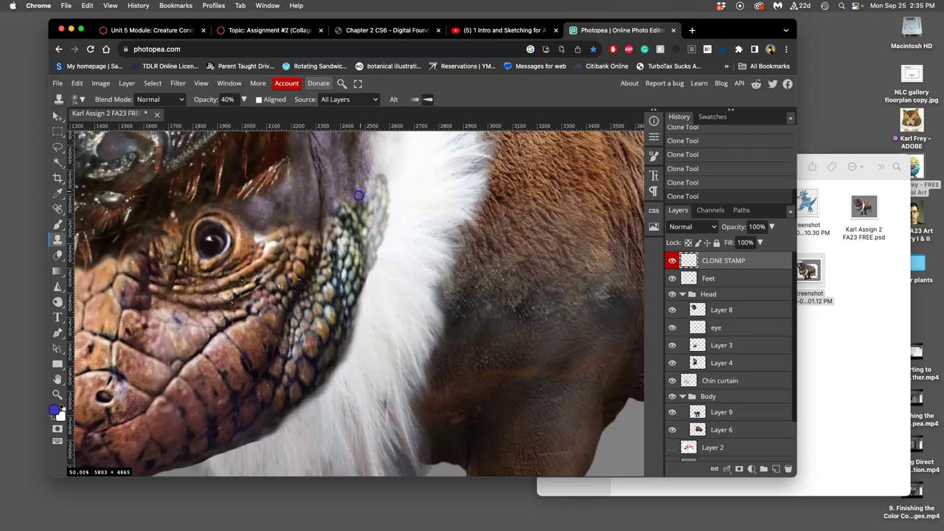
Sample scales behind the eye and clone them over the smooth purple skin above and behind it
{"action": "left_click", "coordinate": [353, 247], "text": "alt"}
{"action": "left_click", "coordinate": [325, 210]}
{"action": "left_click", "coordinate": [286, 245], "text": "alt"}
{"action": "left_click", "coordinate": [296, 270]}
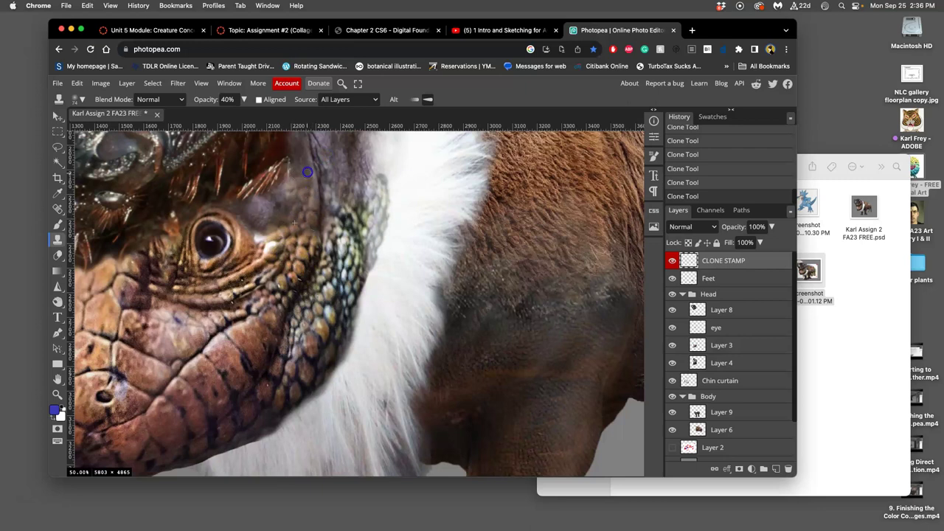
{"action": "left_click", "coordinate": [286, 258], "text": "alt"}
{"action": "mouse_move", "coordinate": [286, 273]}
{"action": "left_mouse_down"}
{"action": "mouse_move", "coordinate": [293, 297]}
{"action": "mouse_move", "coordinate": [322, 327]}
{"action": "mouse_move", "coordinate": [261, 217]}
{"action": "mouse_move", "coordinate": [252, 216]}
{"action": "left_mouse_up"}
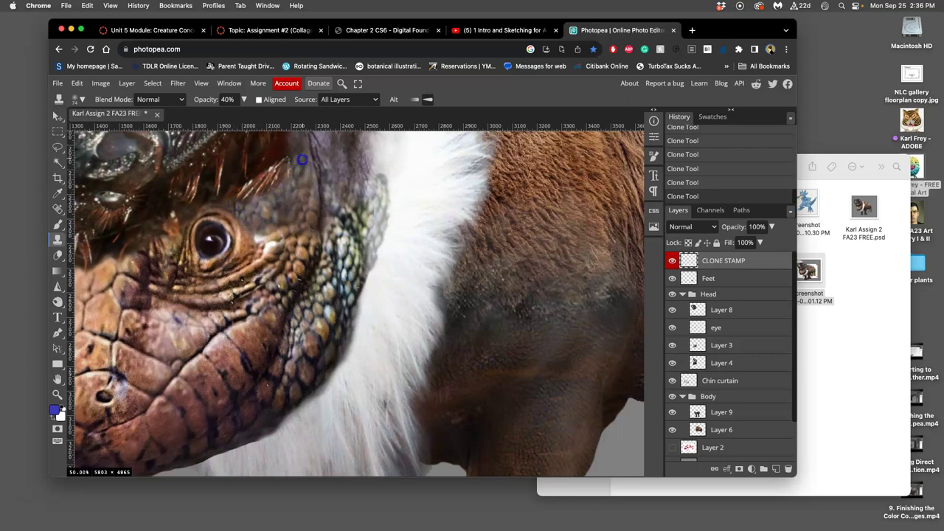
{"action": "left_click_drag", "start_coordinate": [289, 192], "coordinate": [301, 208]}
Extend the cloned scales from behind the eye up to the reddish bristles under the beetle helmet
{"action": "scroll", "coordinate": [298, 205], "scroll_direction": "up", "scroll_amount": 3}
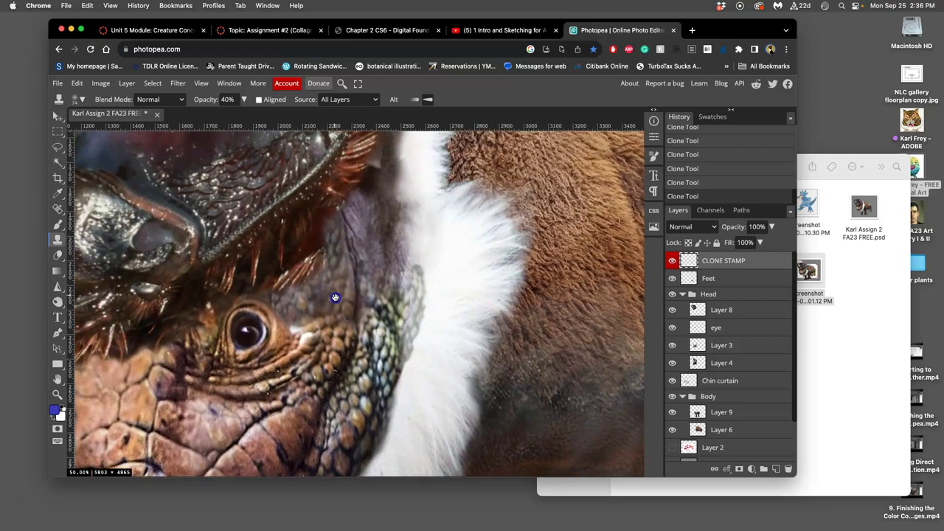
{"action": "left_click", "coordinate": [351, 269], "text": "alt"}
{"action": "mouse_move", "coordinate": [350, 270]}
{"action": "left_mouse_down"}
{"action": "mouse_move", "coordinate": [317, 303]}
{"action": "mouse_move", "coordinate": [215, 339]}
{"action": "left_mouse_up"}
{"action": "left_click", "coordinate": [302, 321], "text": "alt"}
{"action": "left_click_drag", "start_coordinate": [301, 290], "coordinate": [317, 292]}
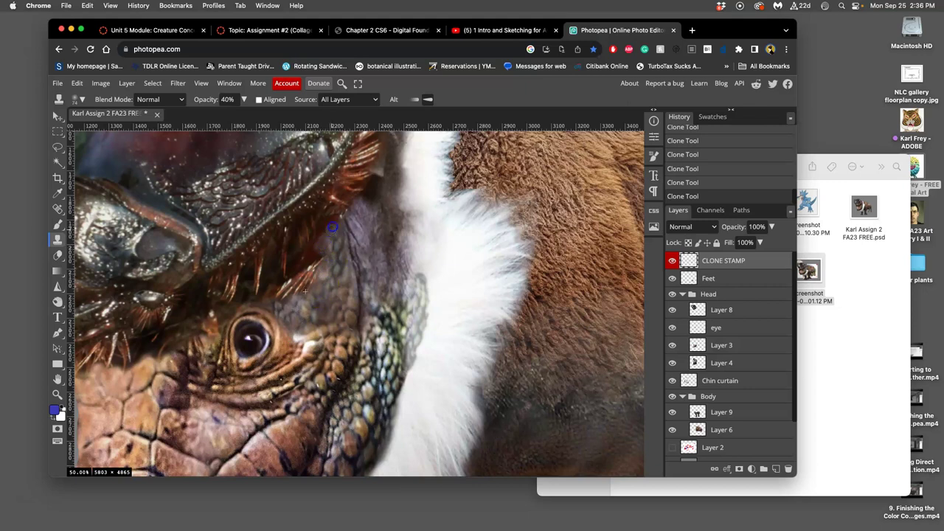
{"action": "mouse_move", "coordinate": [329, 229]}
{"action": "left_mouse_down"}
{"action": "mouse_move", "coordinate": [346, 285]}
{"action": "mouse_move", "coordinate": [377, 205]}
{"action": "mouse_move", "coordinate": [333, 225]}
{"action": "left_mouse_up"}
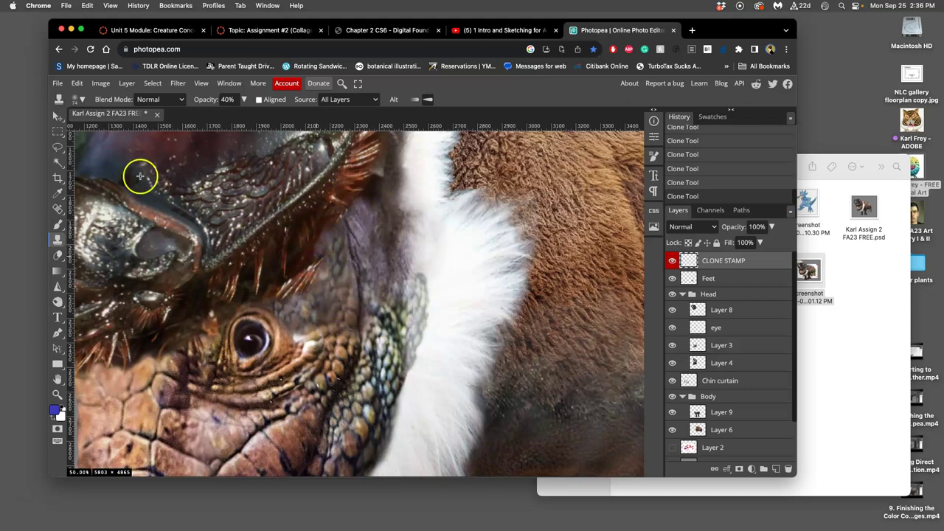
Clone dark beetle-shell texture along the bristles above the eye to blend the helmet into the scaly skin
{"action": "left_click", "coordinate": [197, 167], "text": "alt"}
{"action": "left_click_drag", "start_coordinate": [297, 272], "coordinate": [316, 258]}
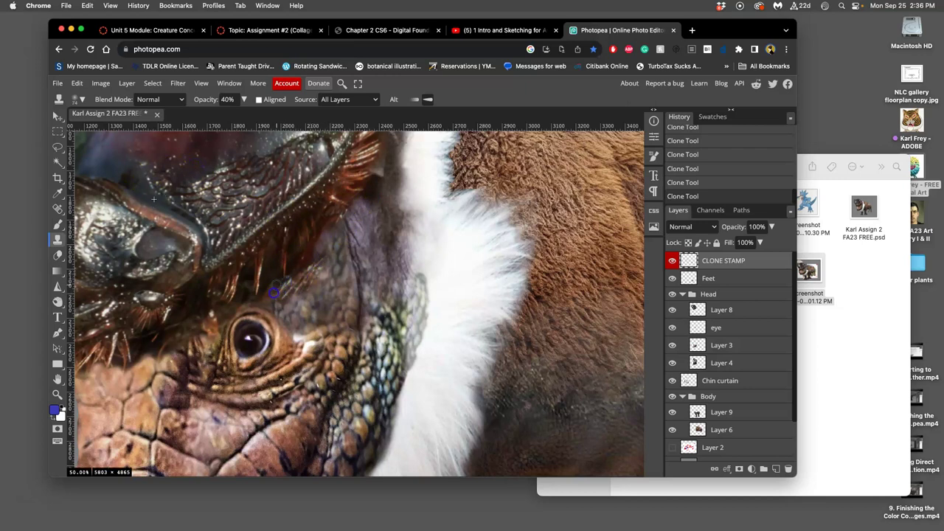
{"action": "left_click", "coordinate": [225, 173]}
{"action": "mouse_move", "coordinate": [267, 292]}
{"action": "left_mouse_down"}
{"action": "mouse_move", "coordinate": [325, 290]}
{"action": "mouse_move", "coordinate": [315, 270]}
{"action": "mouse_move", "coordinate": [281, 254]}
{"action": "mouse_move", "coordinate": [273, 265]}
{"action": "mouse_move", "coordinate": [297, 289]}
{"action": "mouse_move", "coordinate": [225, 158]}
{"action": "mouse_move", "coordinate": [200, 168]}
{"action": "mouse_move", "coordinate": [308, 290]}
{"action": "mouse_move", "coordinate": [284, 290]}
{"action": "left_mouse_up"}
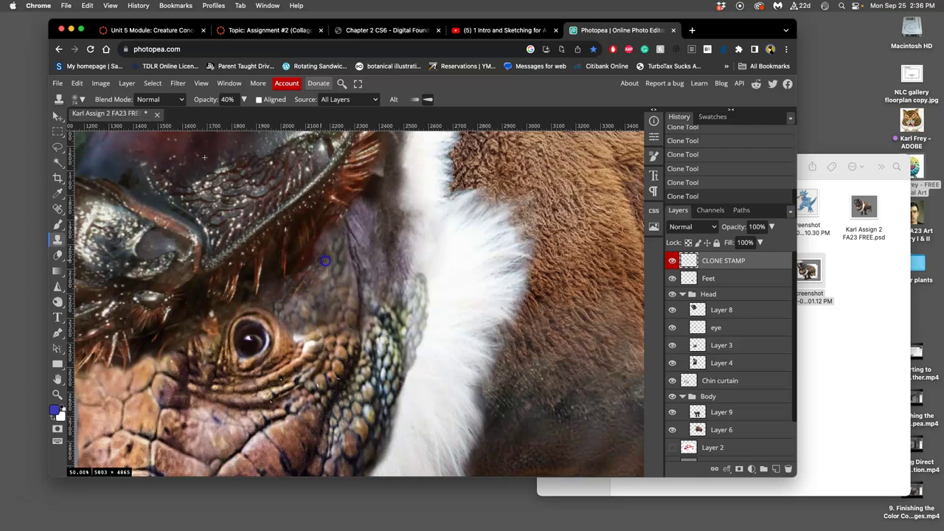
{"action": "mouse_move", "coordinate": [320, 242]}
{"action": "left_mouse_down"}
{"action": "mouse_move", "coordinate": [315, 345]}
{"action": "mouse_move", "coordinate": [382, 298]}
{"action": "mouse_move", "coordinate": [412, 222]}
{"action": "mouse_move", "coordinate": [370, 199]}
{"action": "mouse_move", "coordinate": [345, 211]}
{"action": "mouse_move", "coordinate": [259, 174]}
{"action": "left_mouse_up"}
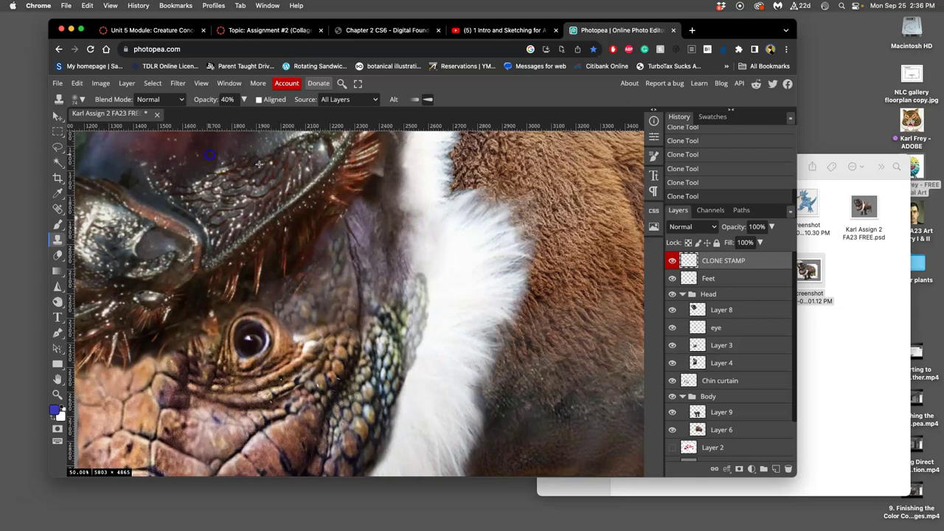
{"action": "mouse_move", "coordinate": [296, 240]}
{"action": "left_mouse_down"}
{"action": "mouse_move", "coordinate": [323, 255]}
{"action": "mouse_move", "coordinate": [298, 217]}
{"action": "mouse_move", "coordinate": [235, 168]}
{"action": "left_mouse_up"}
{"action": "left_click", "coordinate": [322, 221], "text": "alt"}
{"action": "left_click_drag", "start_coordinate": [322, 221], "coordinate": [321, 236]}
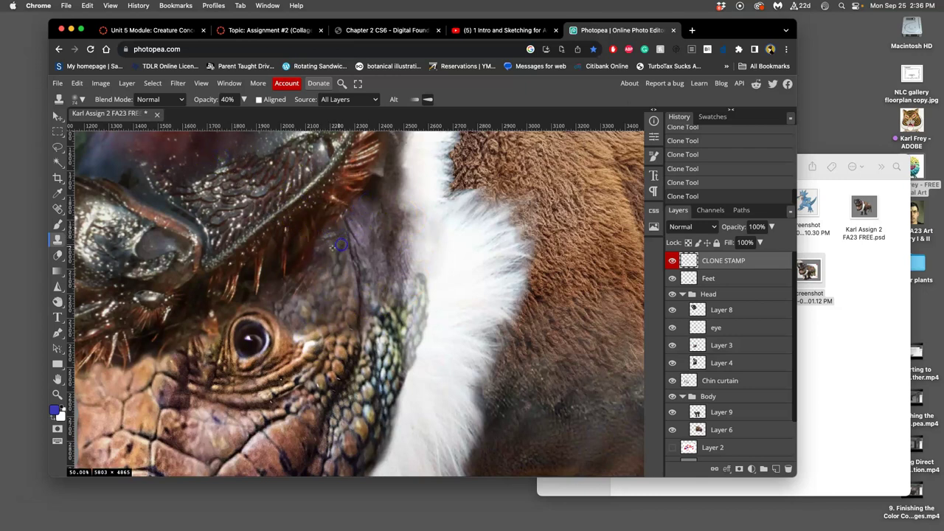
Clone over the top of the snout where the forehead scales meet the helmet's bristles
{"action": "left_click_drag", "start_coordinate": [330, 308], "coordinate": [443, 238]}
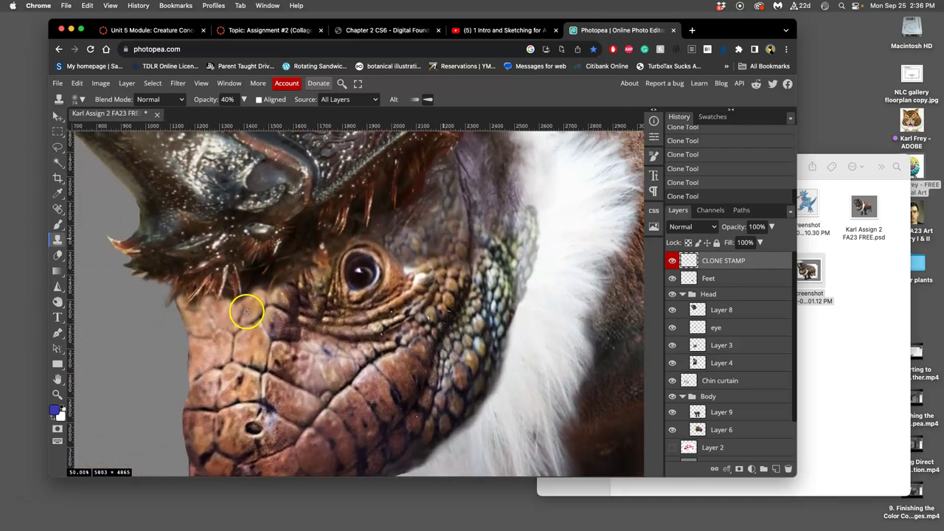
{"action": "left_click_drag", "start_coordinate": [245, 312], "coordinate": [247, 313]}
{"action": "mouse_move", "coordinate": [255, 295]}
{"action": "left_mouse_down"}
{"action": "mouse_move", "coordinate": [243, 319]}
{"action": "mouse_move", "coordinate": [229, 317]}
{"action": "left_mouse_up"}
{"action": "mouse_move", "coordinate": [241, 301]}
{"action": "left_mouse_down"}
{"action": "mouse_move", "coordinate": [275, 271]}
{"action": "mouse_move", "coordinate": [256, 304]}
{"action": "mouse_move", "coordinate": [271, 273]}
{"action": "mouse_move", "coordinate": [289, 266]}
{"action": "mouse_move", "coordinate": [278, 265]}
{"action": "mouse_move", "coordinate": [246, 312]}
{"action": "mouse_move", "coordinate": [273, 275]}
{"action": "mouse_move", "coordinate": [249, 299]}
{"action": "left_mouse_up"}
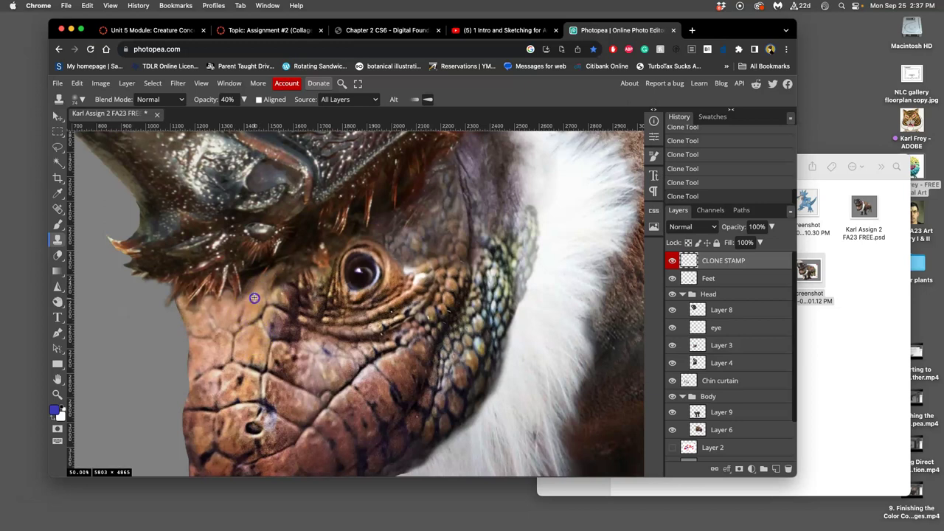
{"action": "mouse_move", "coordinate": [245, 300]}
{"action": "left_mouse_down"}
{"action": "mouse_move", "coordinate": [259, 321]}
{"action": "mouse_move", "coordinate": [302, 303]}
{"action": "left_mouse_up"}
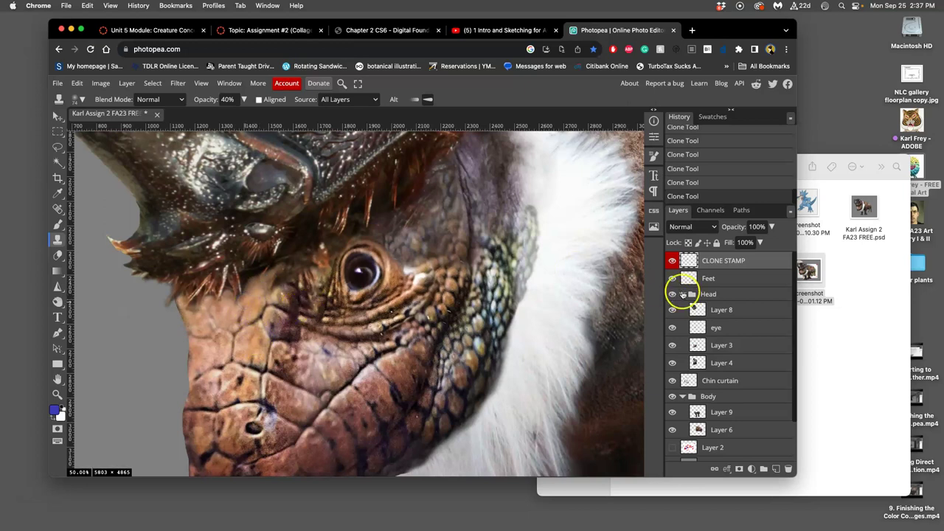
Toggle the CLONE STAMP layer's visibility repeatedly to compare the head with and without the retouching
{"action": "left_click", "coordinate": [671, 261]}
{"action": "left_click", "coordinate": [674, 263]}
{"action": "left_click", "coordinate": [673, 261]}
{"action": "left_click", "coordinate": [673, 261]}
{"action": "left_click", "coordinate": [672, 261]}
{"action": "left_click", "coordinate": [673, 261]}
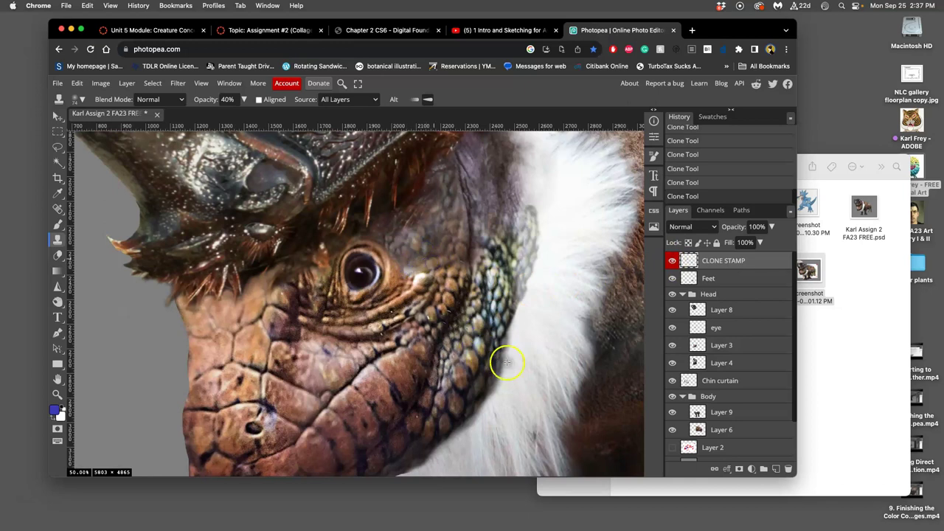
Clone over the bright highlight behind the eye and carry the cheek scales up the purple neck skin
{"action": "left_click_drag", "start_coordinate": [422, 273], "coordinate": [414, 281]}
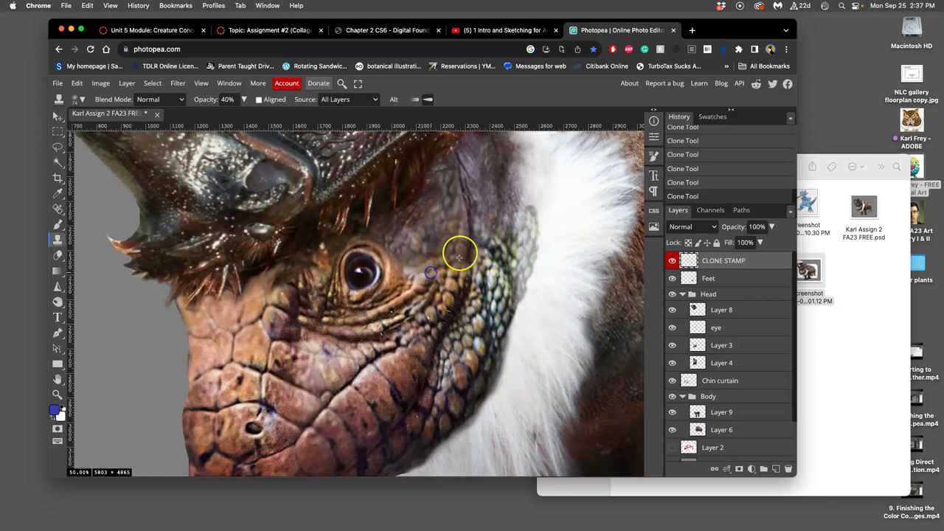
{"action": "mouse_move", "coordinate": [455, 253]}
{"action": "left_mouse_down"}
{"action": "mouse_move", "coordinate": [402, 269]}
{"action": "mouse_move", "coordinate": [423, 268]}
{"action": "mouse_move", "coordinate": [375, 318]}
{"action": "left_mouse_up"}
{"action": "left_click_drag", "start_coordinate": [426, 263], "coordinate": [377, 286]}
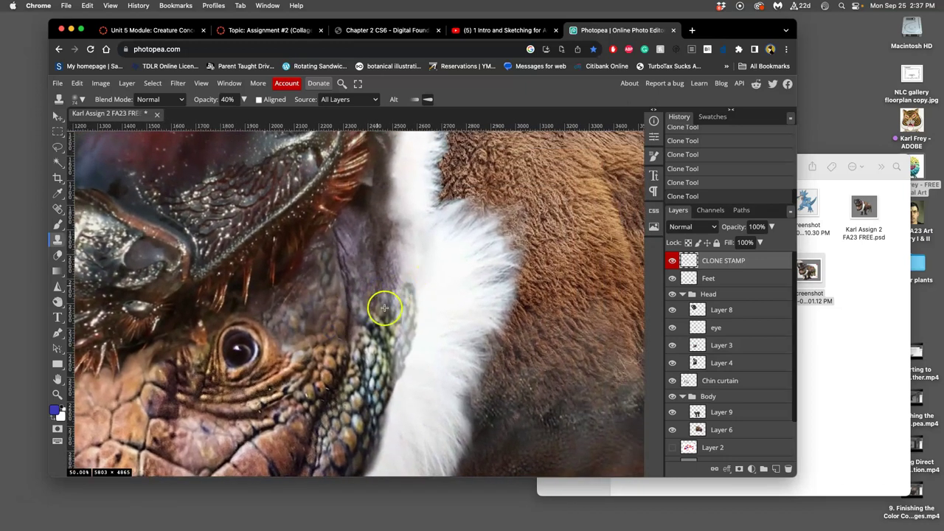
{"action": "left_click", "coordinate": [362, 388], "text": "alt"}
{"action": "left_click", "coordinate": [365, 251]}
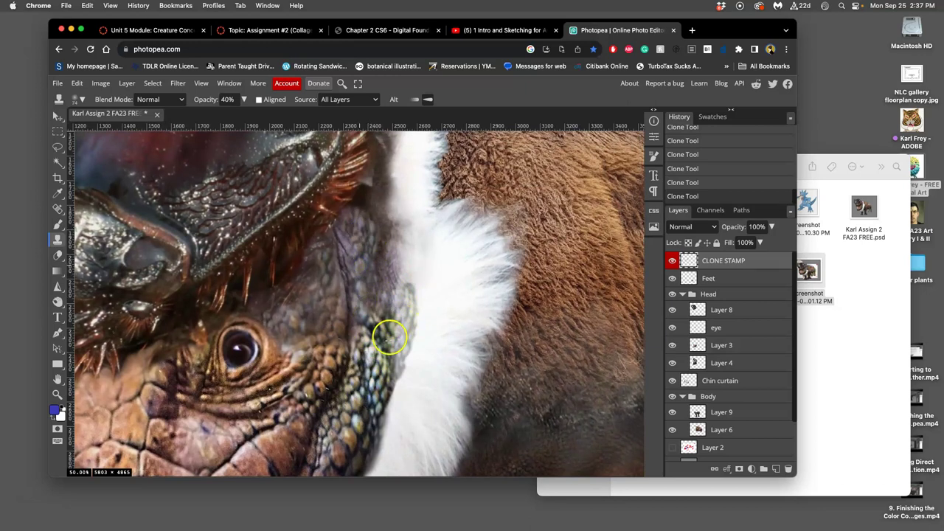
Sample the cheek scales and clone their texture over the purple ear, up to its tip
{"action": "mouse_move", "coordinate": [432, 229]}
{"action": "left_mouse_down"}
{"action": "mouse_move", "coordinate": [370, 348]}
{"action": "mouse_move", "coordinate": [379, 295]}
{"action": "left_mouse_up"}
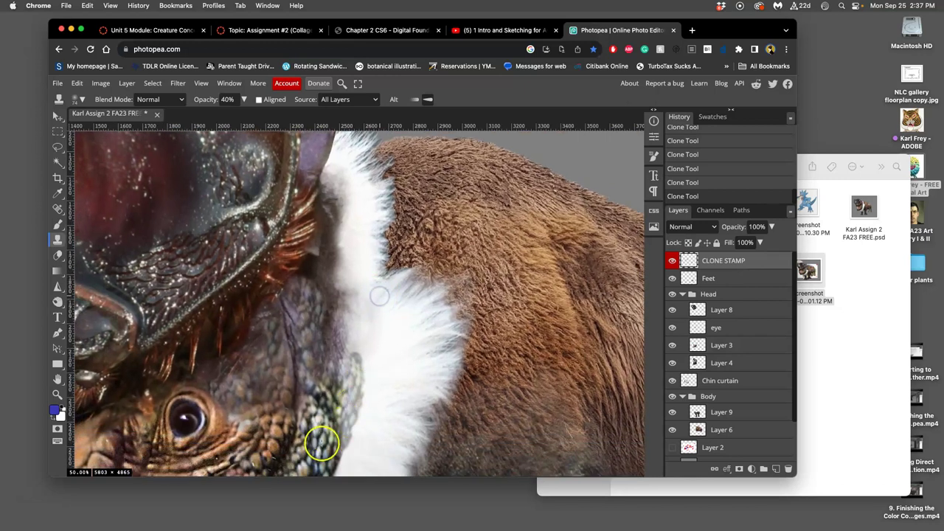
{"action": "left_click", "coordinate": [302, 468], "text": "alt"}
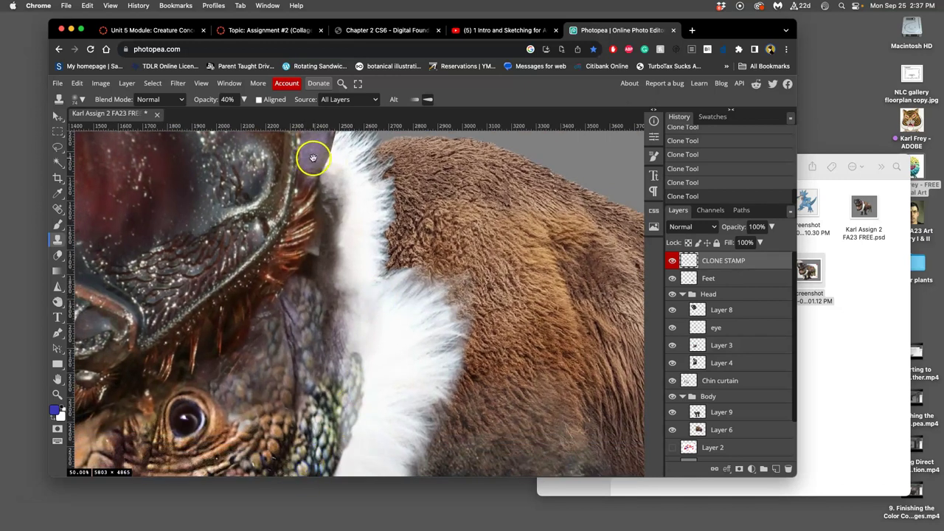
{"action": "mouse_move", "coordinate": [312, 156]}
{"action": "left_mouse_down"}
{"action": "mouse_move", "coordinate": [312, 195]}
{"action": "mouse_move", "coordinate": [314, 154]}
{"action": "left_mouse_up"}
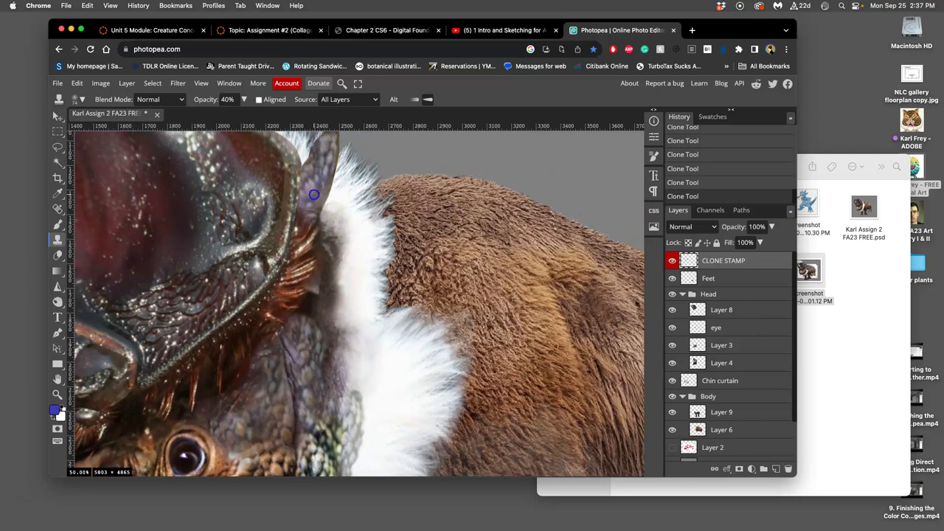
{"action": "left_click_drag", "start_coordinate": [358, 242], "coordinate": [379, 288]}
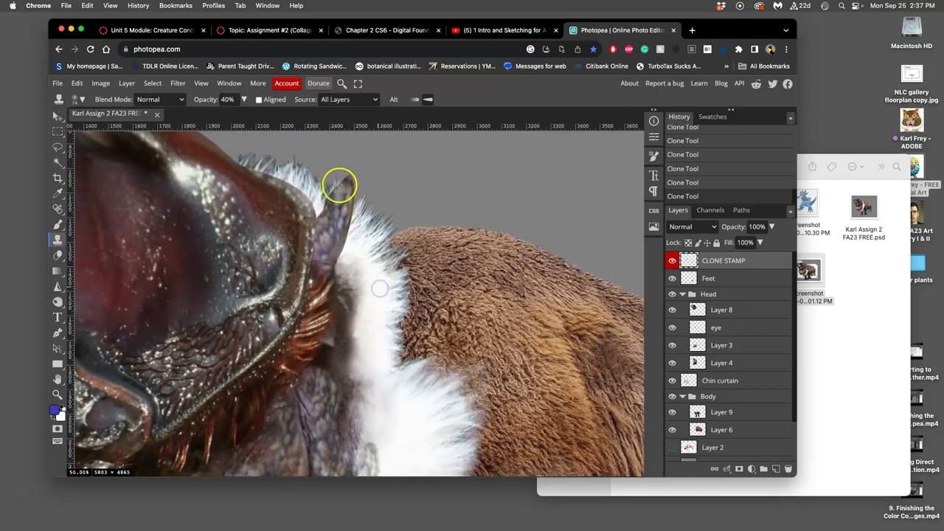
{"action": "left_click_drag", "start_coordinate": [342, 185], "coordinate": [348, 183]}
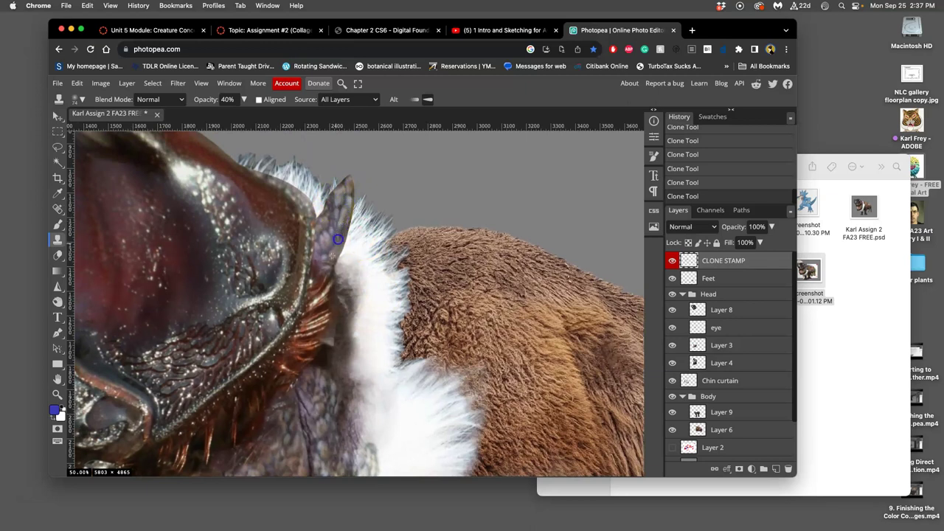
Darken the ear's inner edge, its base and the skin below it with the Burn tool
{"action": "left_click", "coordinate": [58, 302]}
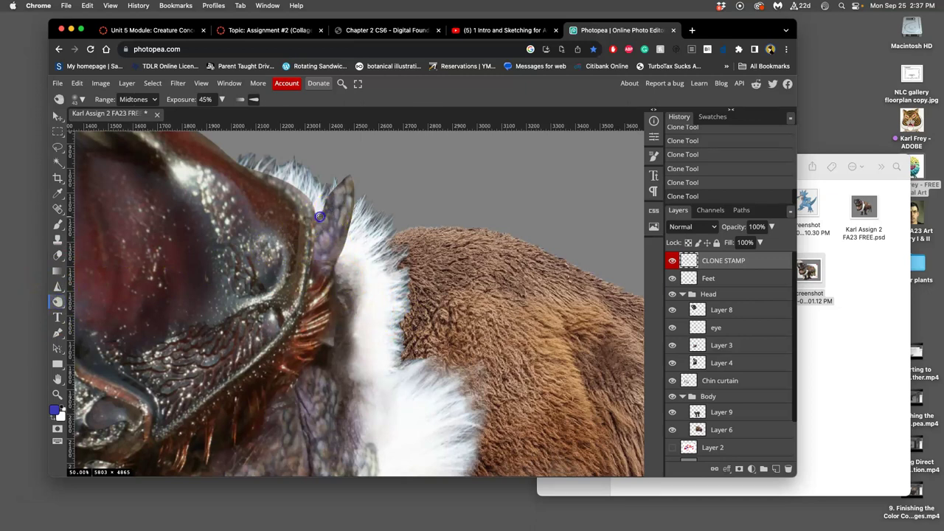
{"action": "mouse_move", "coordinate": [317, 237]}
{"action": "left_mouse_down"}
{"action": "mouse_move", "coordinate": [316, 261]}
{"action": "mouse_move", "coordinate": [319, 221]}
{"action": "left_mouse_up"}
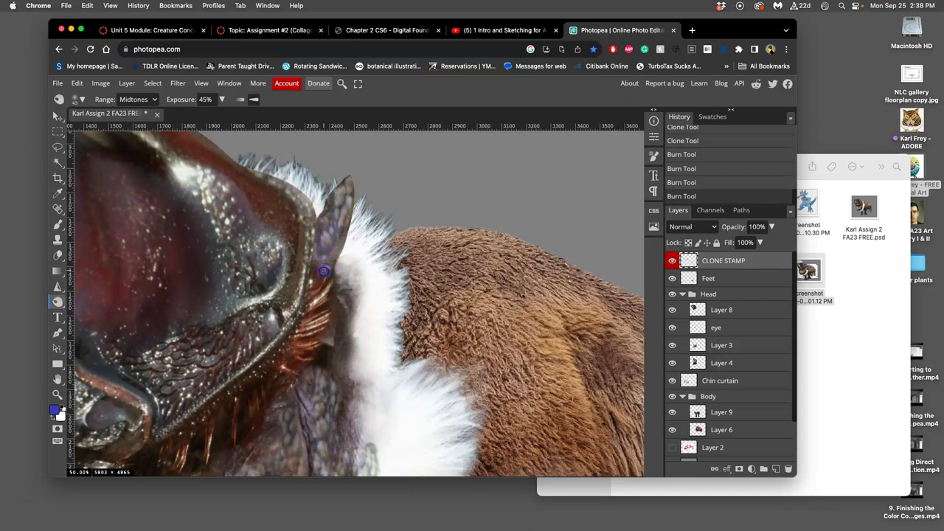
{"action": "left_click_drag", "start_coordinate": [323, 271], "coordinate": [312, 269]}
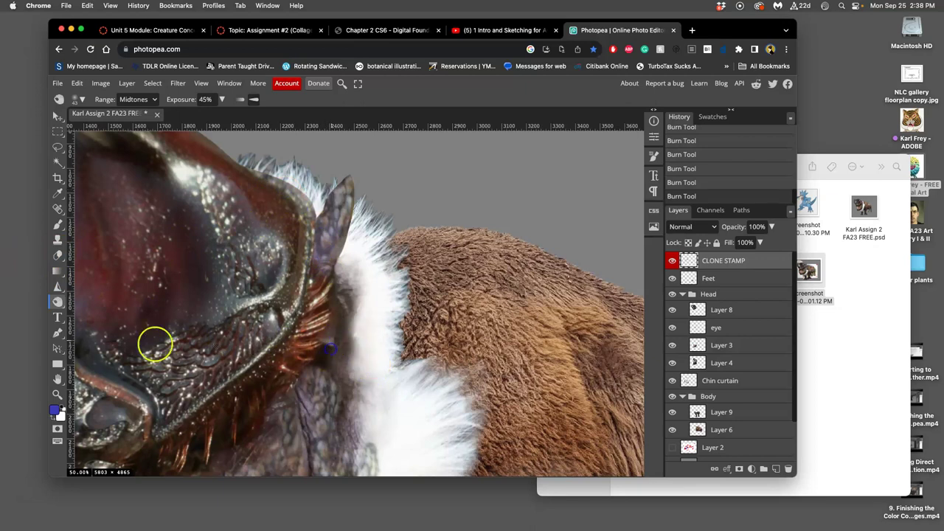
Clone dark texture from beside the bristles over the strip between them and the white fur below the ear
{"action": "left_click", "coordinate": [57, 238]}
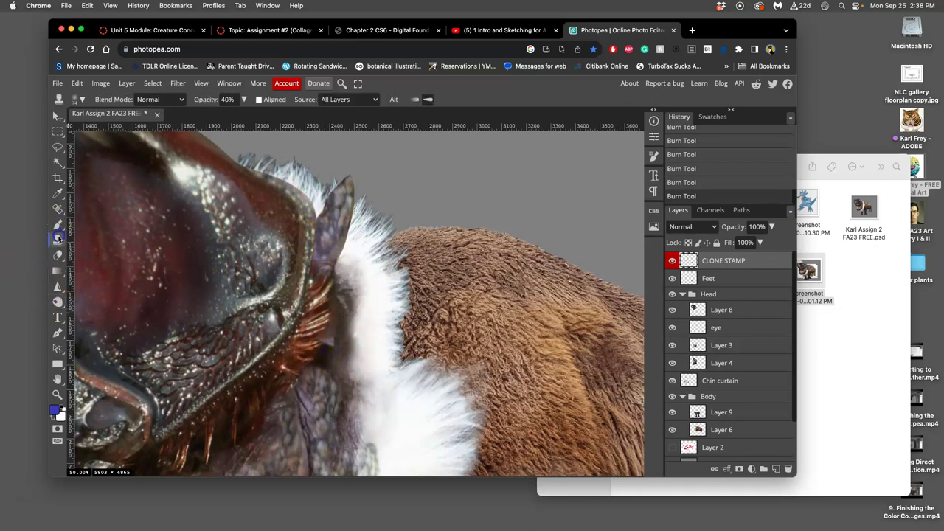
{"action": "left_click", "coordinate": [317, 356], "text": "alt"}
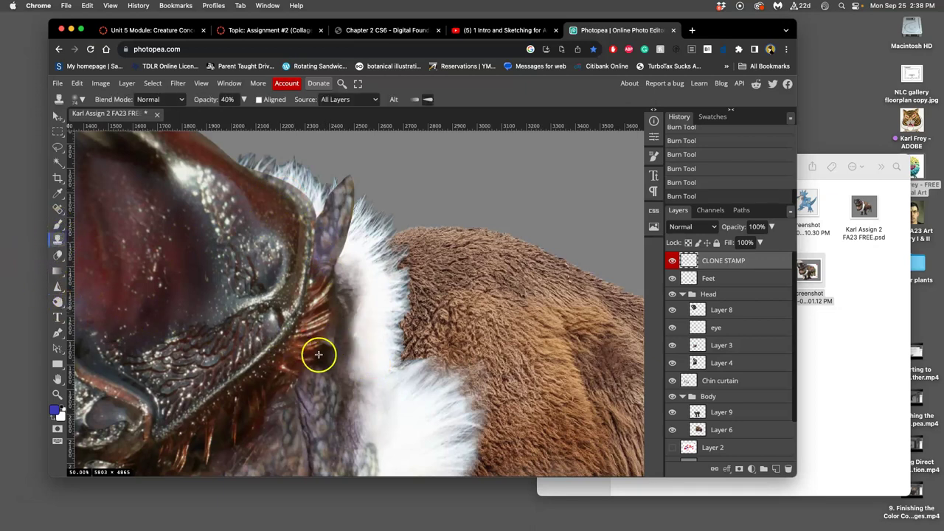
{"action": "left_click", "coordinate": [338, 320]}
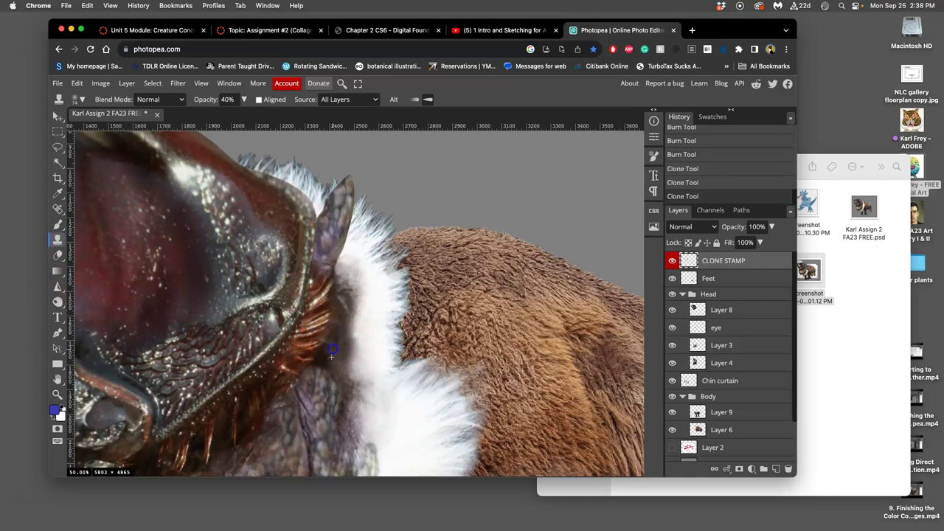
Clone dark skin texture over the top of the front leg just below the chin fur, and compare with the CLONE STAMP layer hidden
{"action": "scroll", "coordinate": [428, 371], "scroll_direction": "down", "scroll_amount": 4}
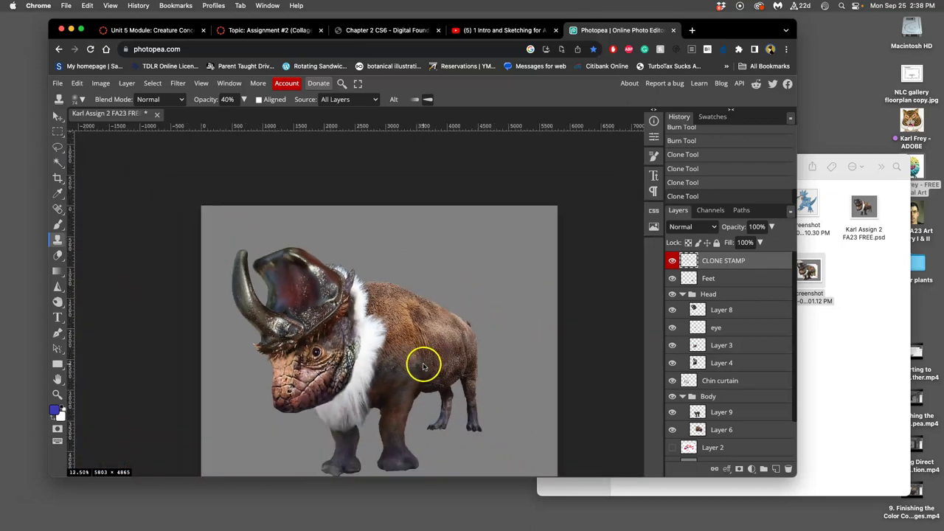
{"action": "left_click_drag", "start_coordinate": [440, 361], "coordinate": [423, 306]}
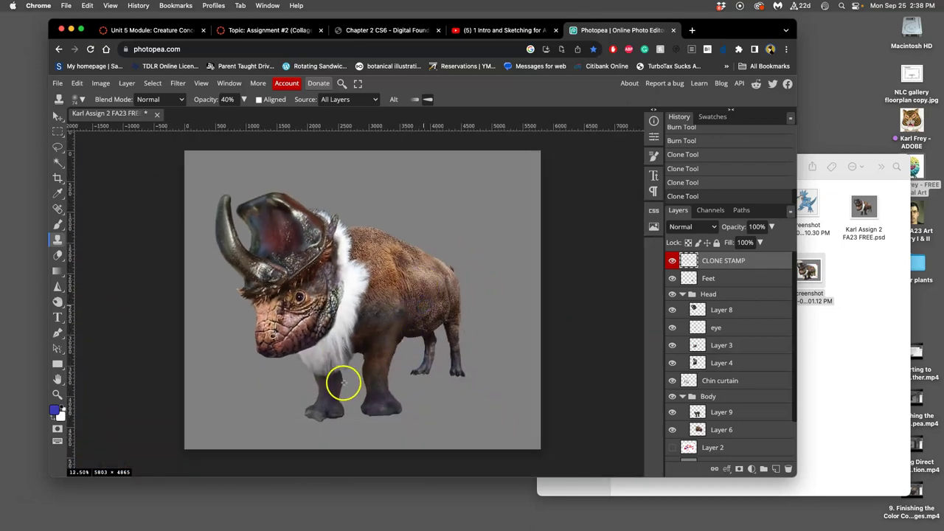
{"action": "scroll", "coordinate": [339, 378], "scroll_direction": "up", "scroll_amount": 3}
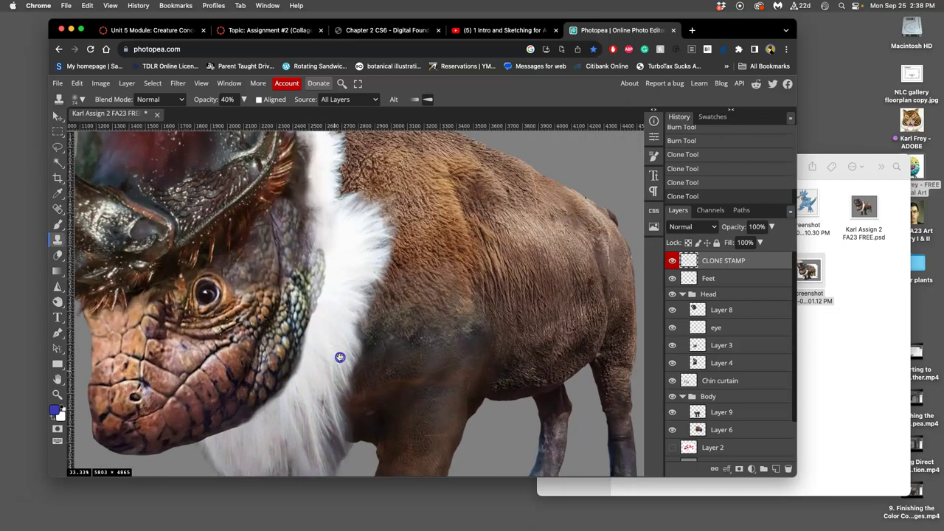
{"action": "left_click_drag", "start_coordinate": [339, 357], "coordinate": [350, 271]}
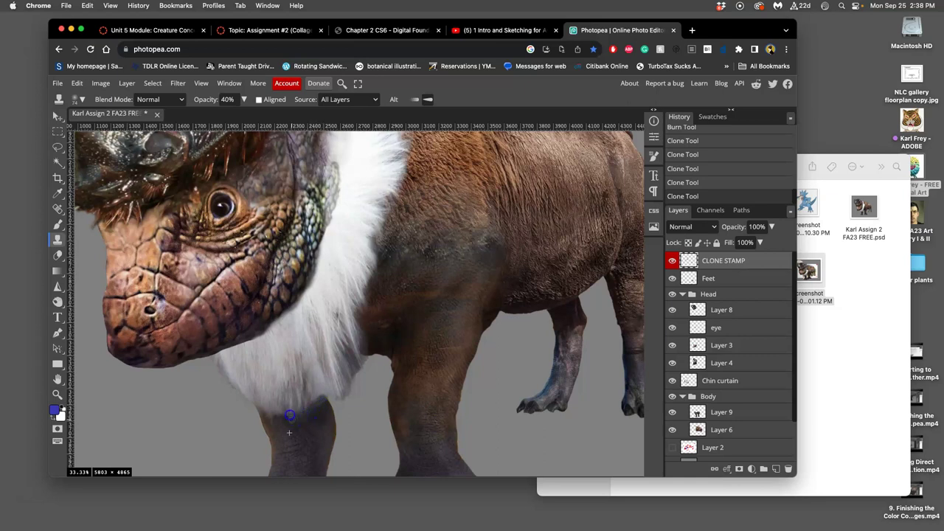
{"action": "left_click_drag", "start_coordinate": [280, 415], "coordinate": [309, 436]}
{"action": "left_click_drag", "start_coordinate": [238, 259], "coordinate": [354, 346]}
{"action": "scroll", "coordinate": [399, 313], "scroll_direction": "down", "scroll_amount": 4}
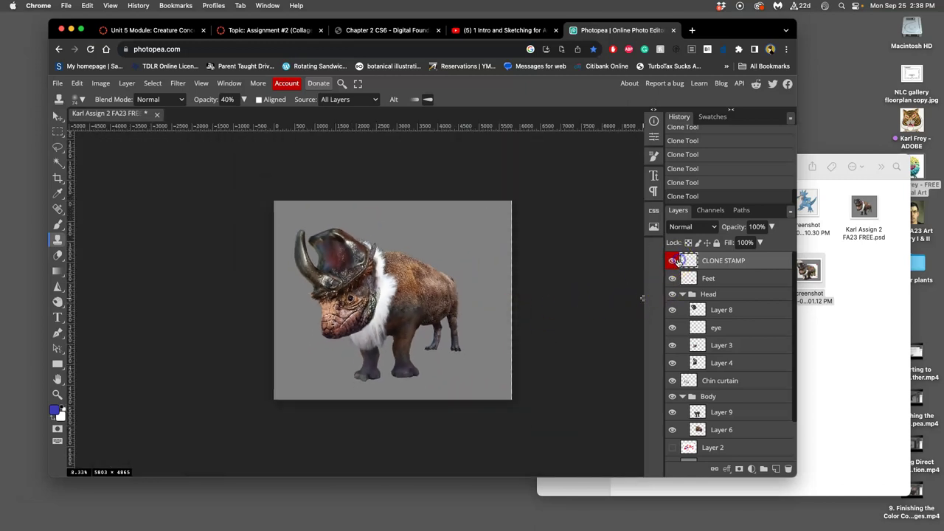
{"action": "left_click", "coordinate": [674, 263]}
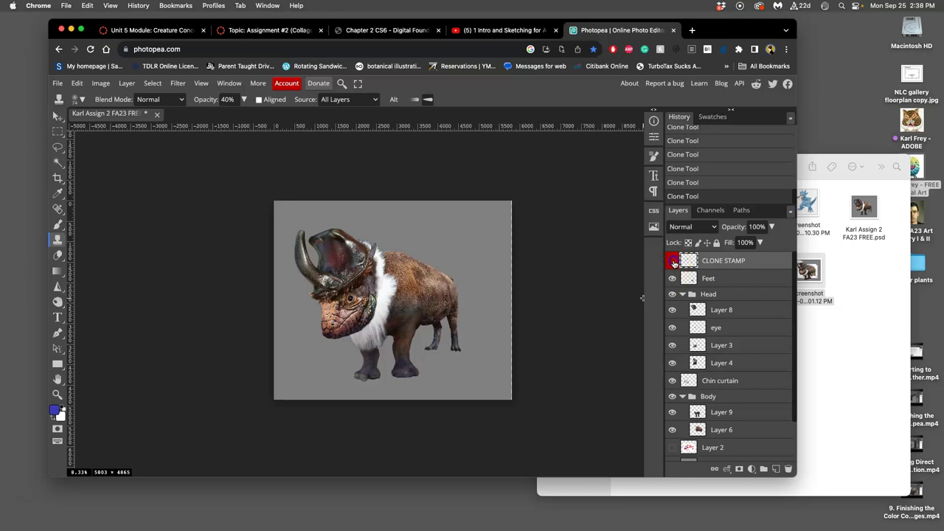
Save the document and group all layers from Feet down to Layer 1 into one folder beneath CLONE STAMP
{"action": "left_click", "coordinate": [752, 283]}
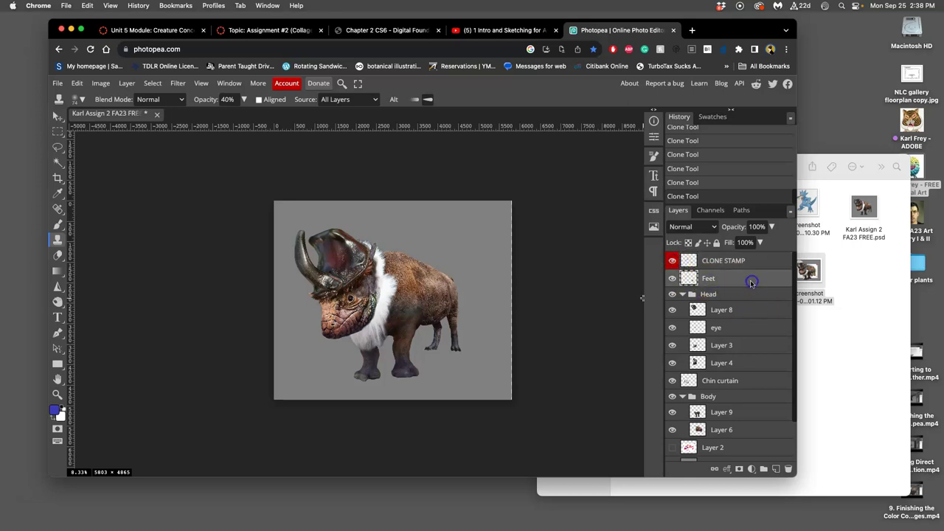
{"action": "left_click", "coordinate": [738, 282]}
{"action": "key", "text": "super+s"}
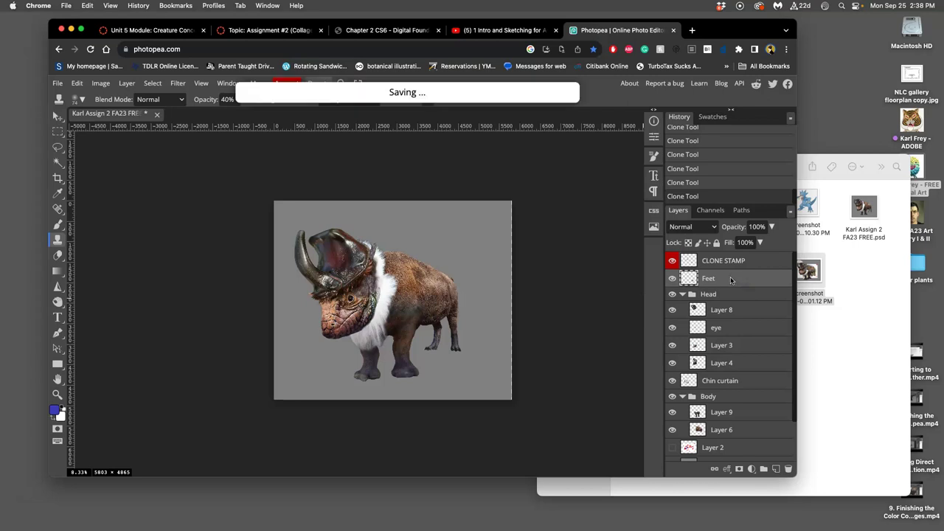
{"action": "scroll", "coordinate": [741, 298], "scroll_direction": "down", "scroll_amount": 2}
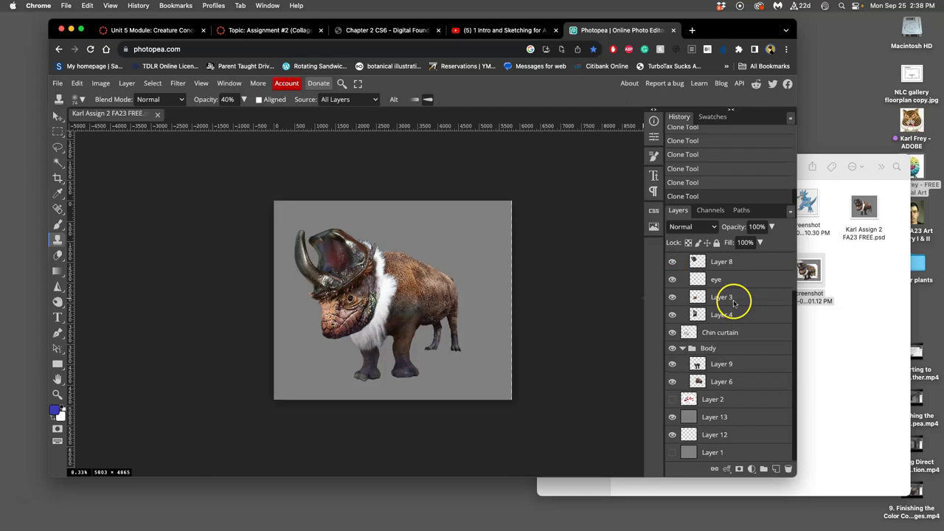
{"action": "left_click", "coordinate": [731, 455], "text": "shift"}
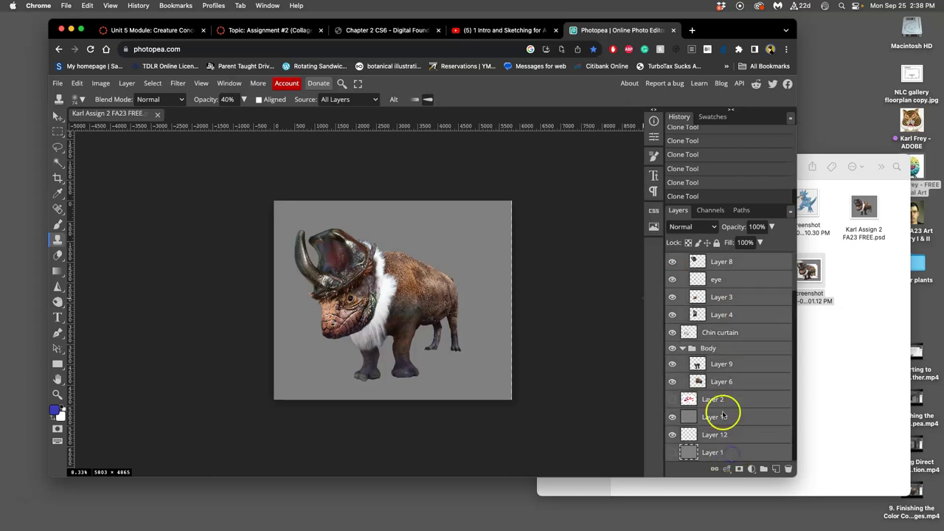
{"action": "scroll", "coordinate": [719, 406], "scroll_direction": "up", "scroll_amount": 2}
{"action": "left_click", "coordinate": [764, 469]}
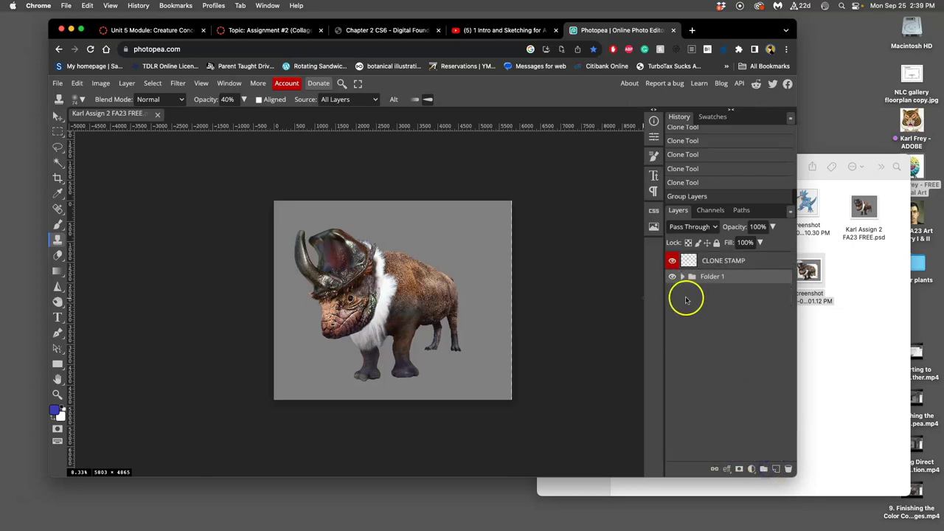
Hide Folder 1 to examine the cloned patches on the CLONE STAMP layer alone, and show the folder again
{"action": "left_click", "coordinate": [671, 276]}
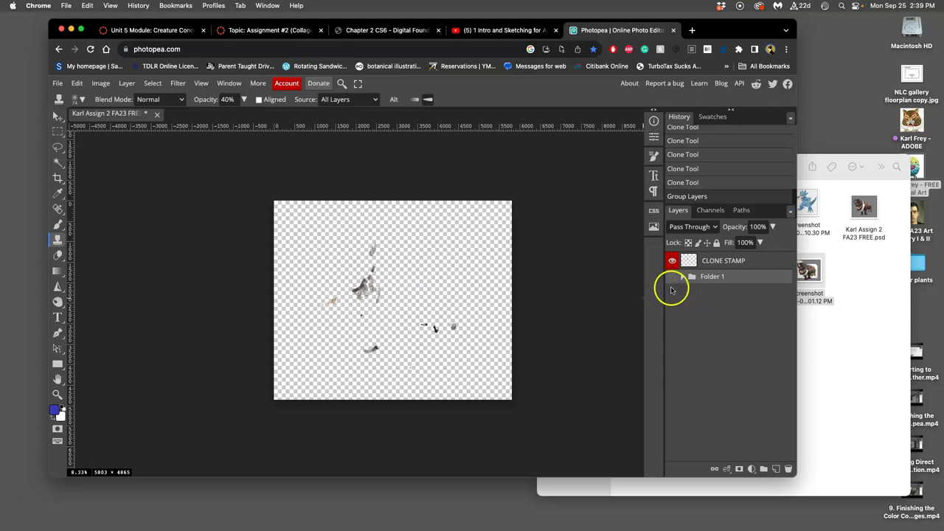
{"action": "scroll", "coordinate": [546, 337], "scroll_direction": "up", "scroll_amount": 4}
{"action": "key", "text": "super+equal"}
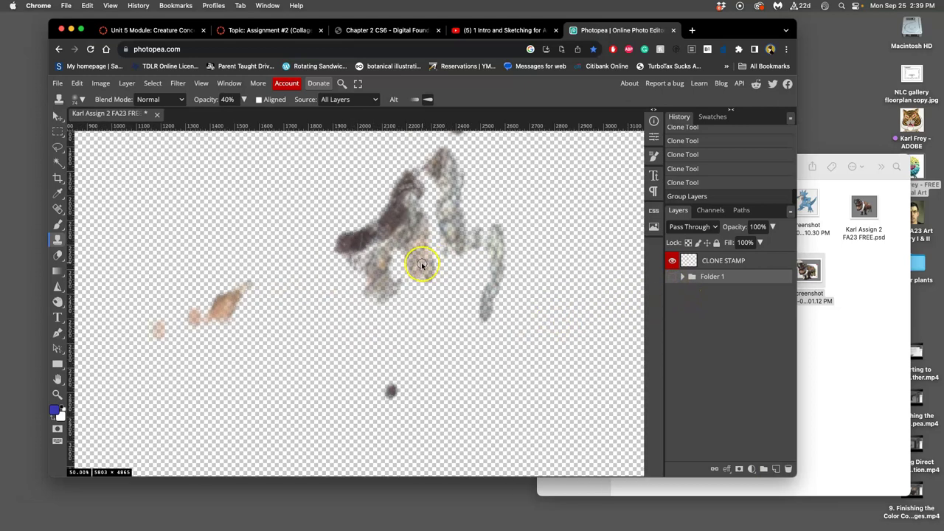
{"action": "scroll", "coordinate": [422, 265], "scroll_direction": "right", "scroll_amount": 2}
{"action": "scroll", "coordinate": [421, 264], "scroll_direction": "down", "scroll_amount": 2}
{"action": "scroll", "coordinate": [421, 264], "scroll_direction": "down", "scroll_amount": 5}
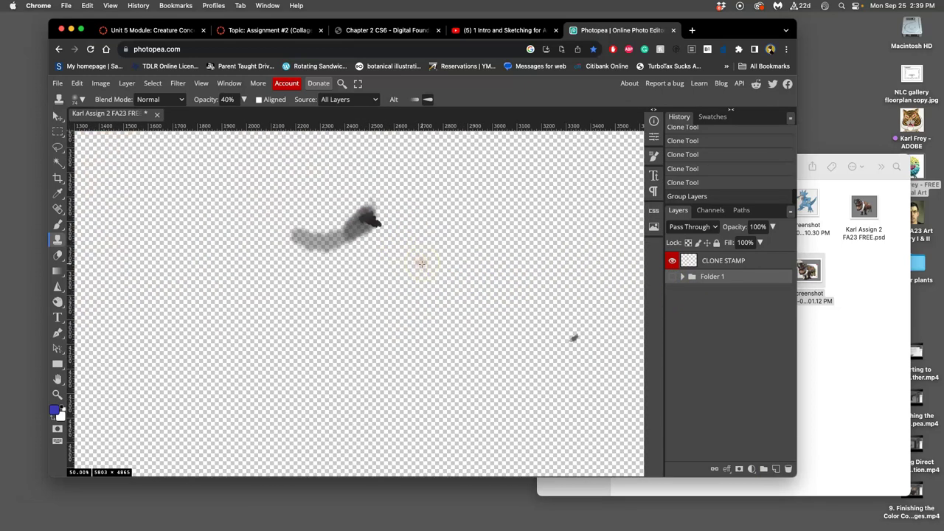
{"action": "scroll", "coordinate": [421, 264], "scroll_direction": "right", "scroll_amount": 6}
{"action": "scroll", "coordinate": [421, 263], "scroll_direction": "right", "scroll_amount": 3}
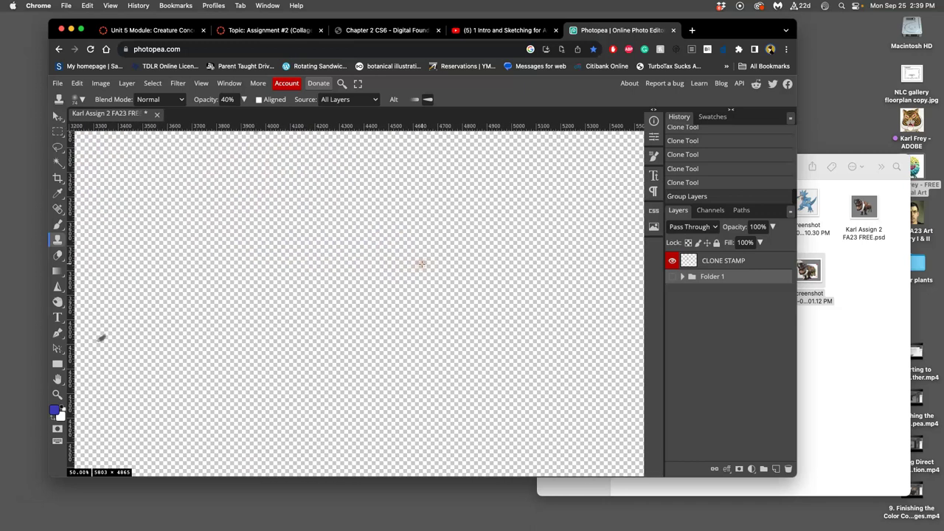
{"action": "scroll", "coordinate": [421, 263], "scroll_direction": "up", "scroll_amount": 5}
{"action": "scroll", "coordinate": [421, 263], "scroll_direction": "left", "scroll_amount": 2}
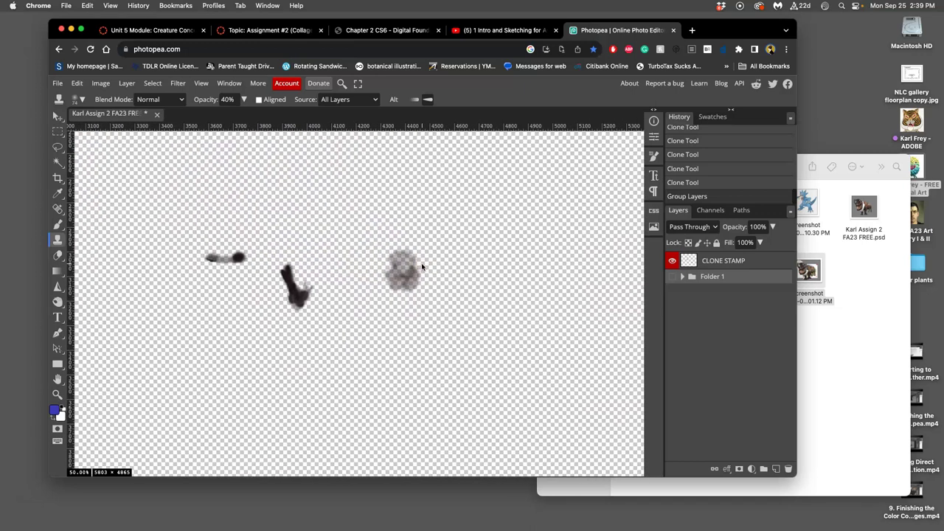
{"action": "scroll", "coordinate": [421, 263], "scroll_direction": "down", "scroll_amount": 6}
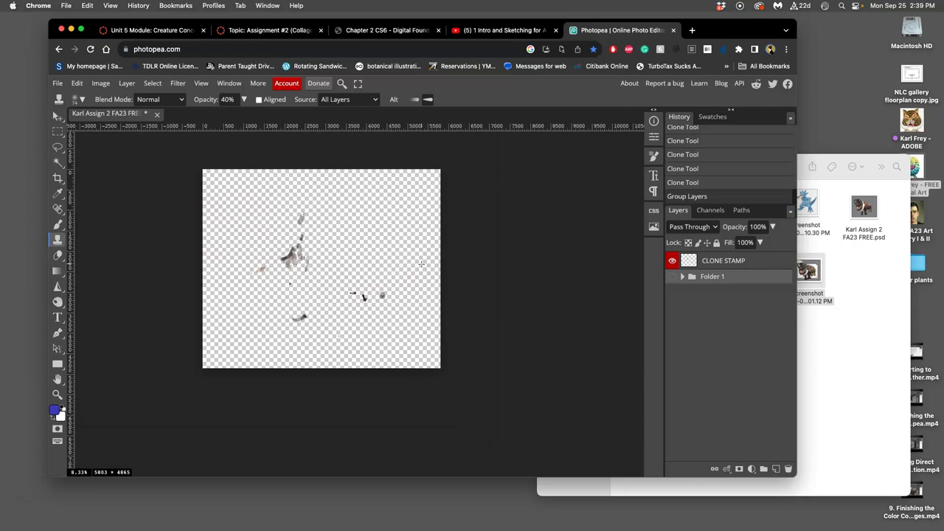
{"action": "scroll", "coordinate": [422, 263], "scroll_direction": "left", "scroll_amount": 2}
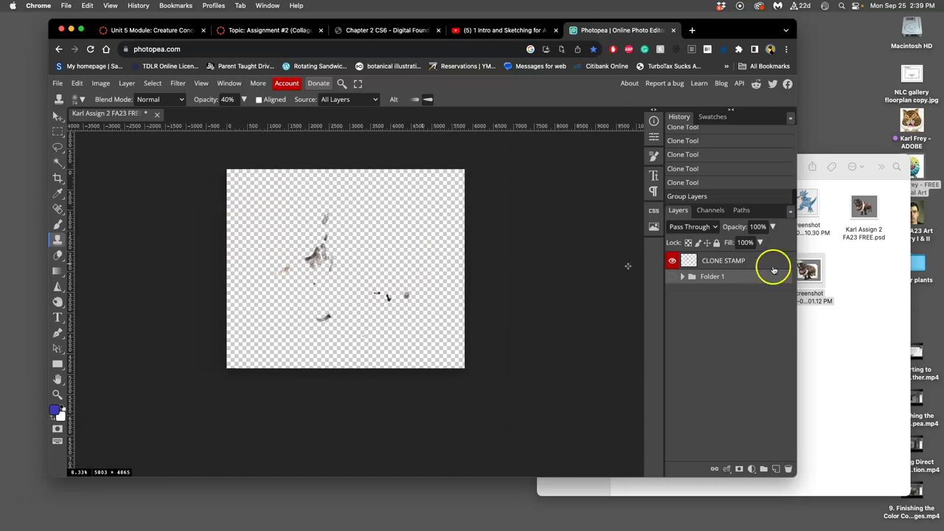
{"action": "left_click", "coordinate": [673, 274]}
{"action": "left_click", "coordinate": [672, 261]}
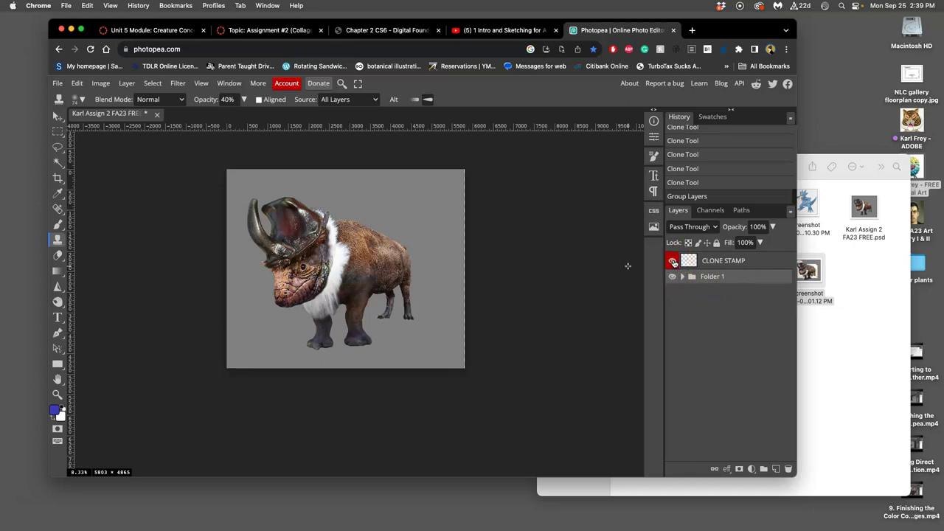
On the CLONE STAMP layer, clone the neck scales over the inner edge of the white fur behind the cheek
{"action": "key", "text": "super+plus"}
{"action": "key", "text": "super+plus"}
{"action": "key", "text": "super+plus"}
{"action": "key", "text": "super+plus"}
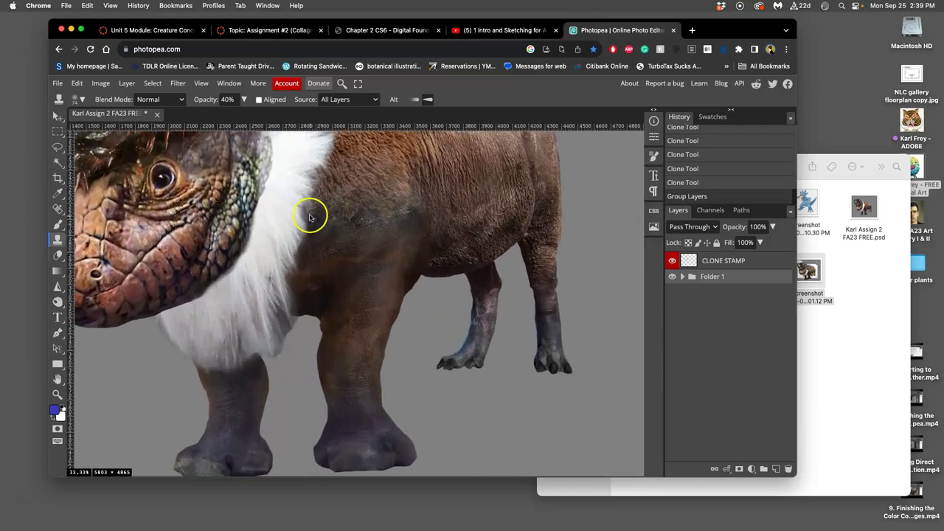
{"action": "left_click_drag", "start_coordinate": [278, 207], "coordinate": [339, 310]}
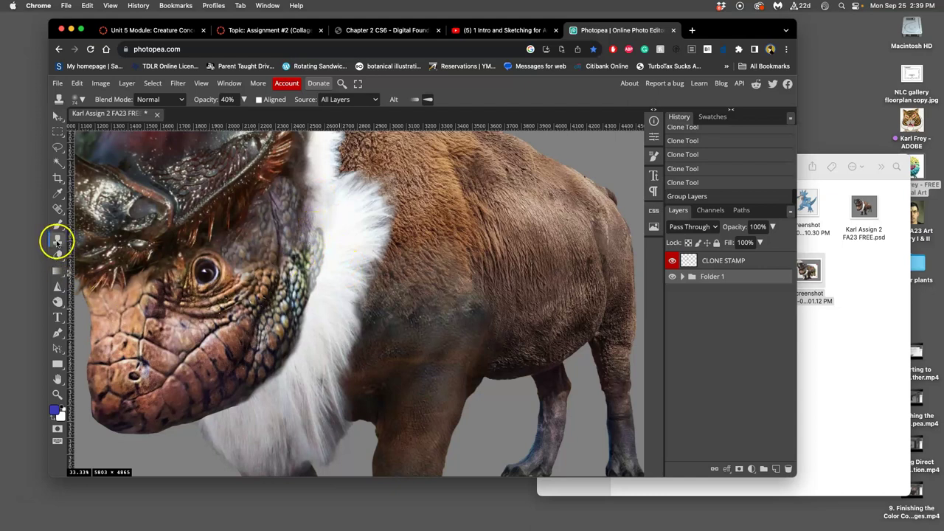
{"action": "left_click", "coordinate": [728, 261]}
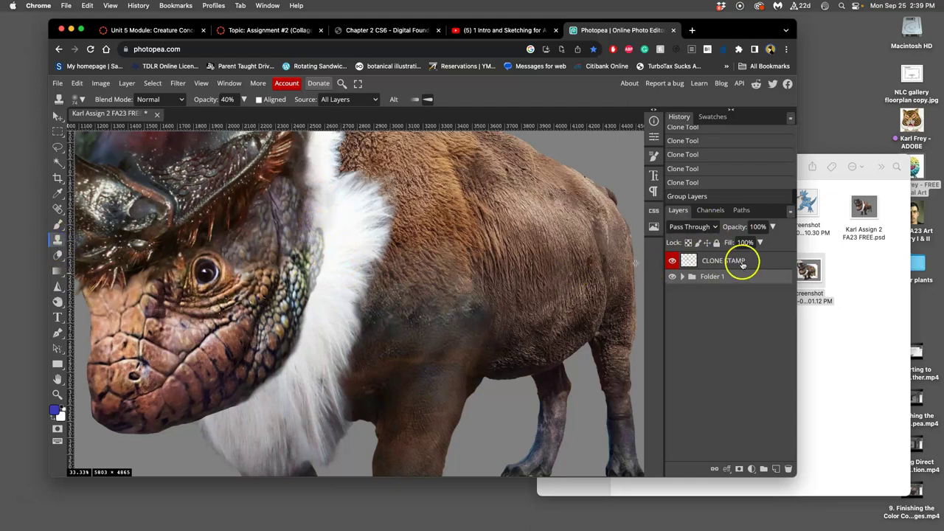
{"action": "left_click", "coordinate": [318, 257], "text": "alt"}
{"action": "left_click_drag", "start_coordinate": [315, 227], "coordinate": [323, 229]}
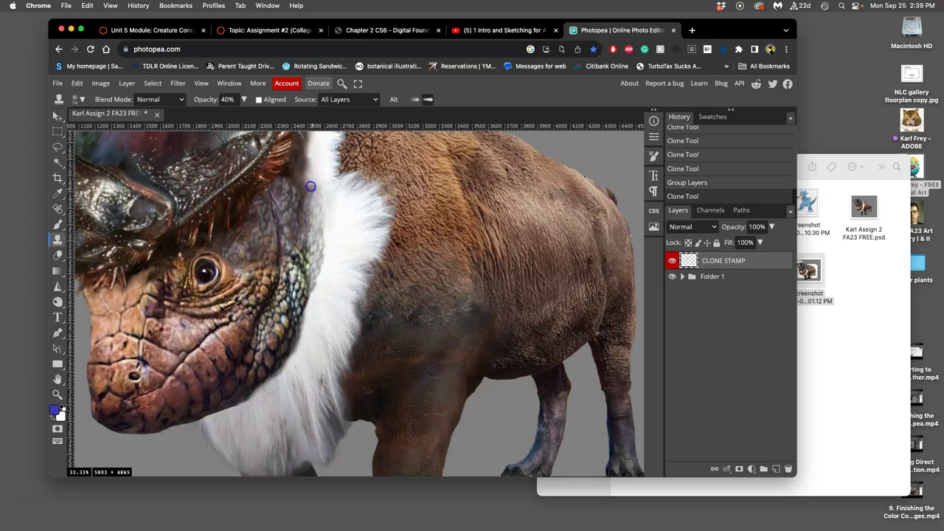
{"action": "left_click_drag", "start_coordinate": [322, 263], "coordinate": [322, 267]}
{"action": "left_click", "coordinate": [301, 323]}
Soften the cloned scales where they overlap the white fur with the Eraser at 18% opacity
{"action": "left_click", "coordinate": [57, 256]}
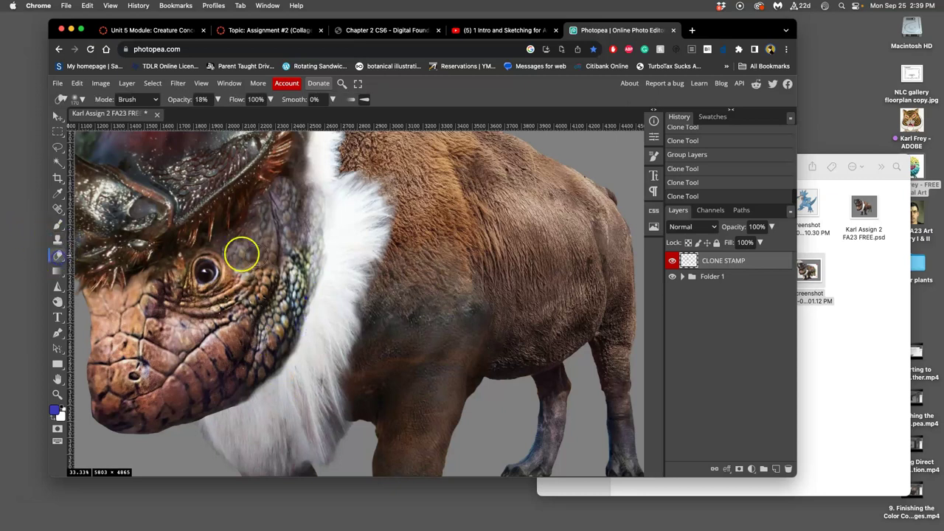
{"action": "left_click_drag", "start_coordinate": [326, 264], "coordinate": [322, 298]}
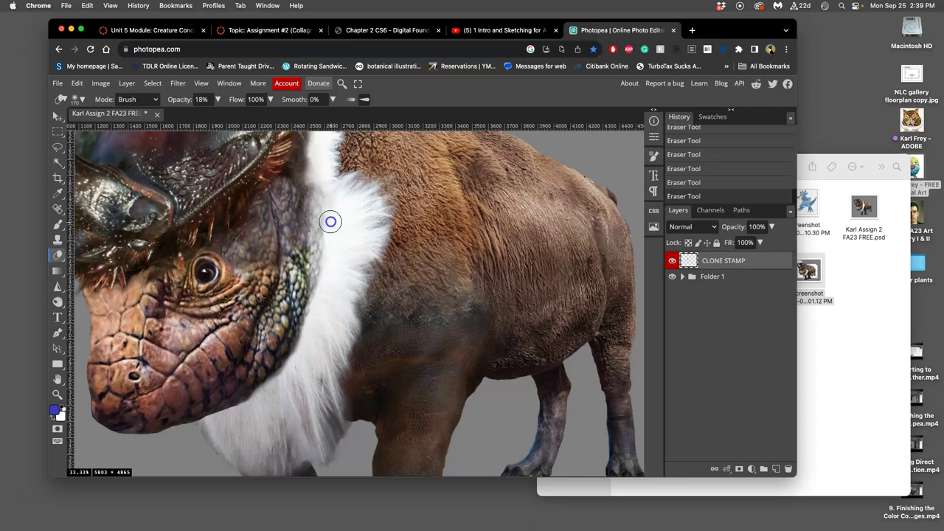
{"action": "left_click_drag", "start_coordinate": [330, 222], "coordinate": [327, 156]}
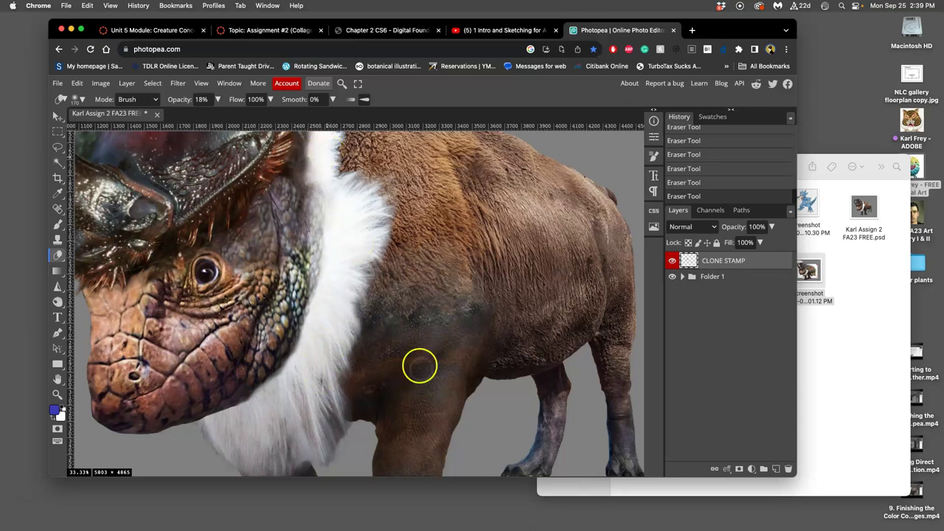
{"action": "left_click_drag", "start_coordinate": [420, 366], "coordinate": [328, 275]}
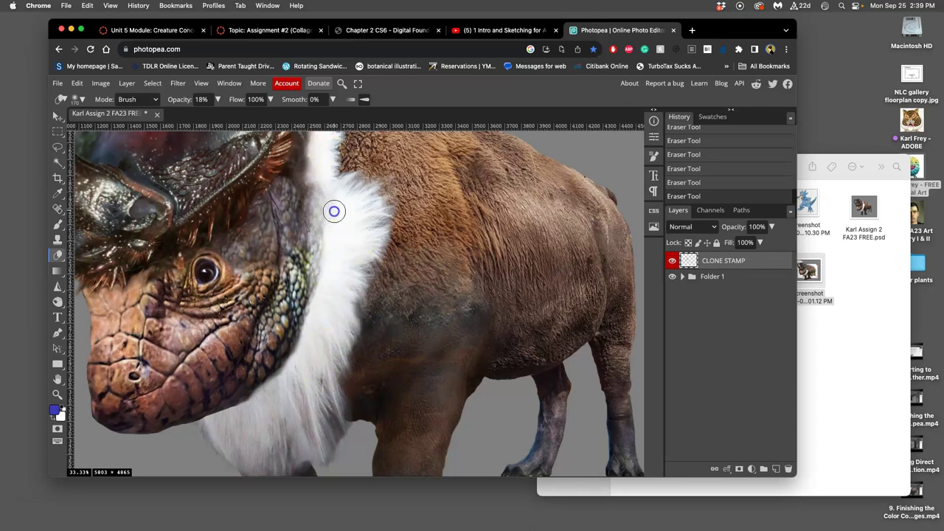
{"action": "mouse_move", "coordinate": [333, 209]}
{"action": "left_mouse_down"}
{"action": "mouse_move", "coordinate": [348, 194]}
{"action": "mouse_move", "coordinate": [415, 358]}
{"action": "mouse_move", "coordinate": [411, 344]}
{"action": "left_mouse_up"}
Darken the cloned neck scales along the white fur's inner edge using the Burn tool with a larger brush
{"action": "scroll", "coordinate": [411, 344], "scroll_direction": "down", "scroll_amount": 5}
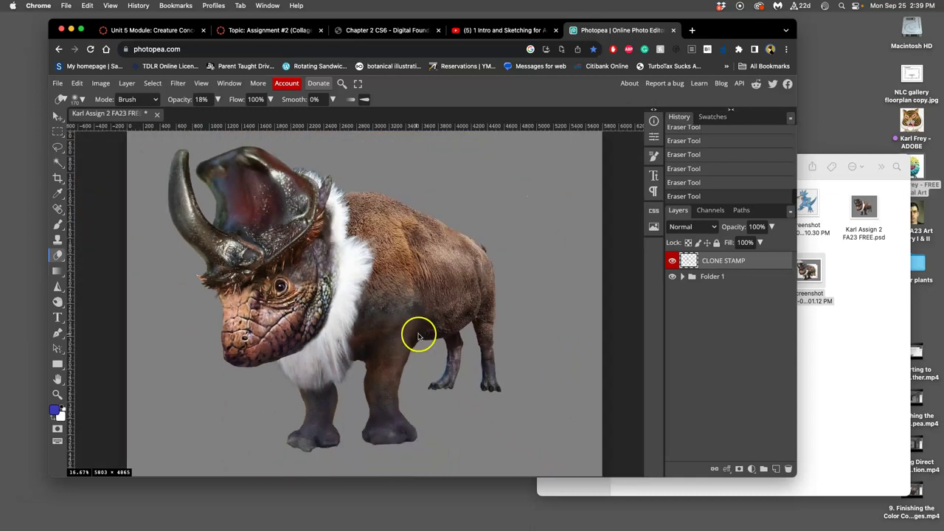
{"action": "left_click", "coordinate": [58, 302]}
{"action": "left_click", "coordinate": [327, 270]}
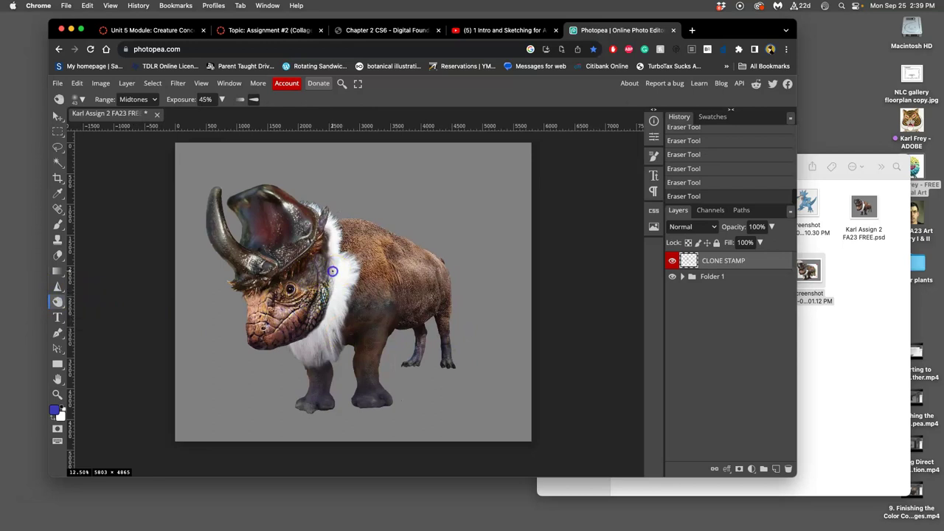
{"action": "left_click", "coordinate": [79, 99]}
{"action": "left_click_drag", "start_coordinate": [135, 128], "coordinate": [163, 128]}
{"action": "left_click", "coordinate": [331, 275]}
{"action": "mouse_move", "coordinate": [329, 286]}
{"action": "left_mouse_down"}
{"action": "mouse_move", "coordinate": [332, 263]}
{"action": "mouse_move", "coordinate": [317, 373]}
{"action": "mouse_move", "coordinate": [328, 256]}
{"action": "mouse_move", "coordinate": [330, 317]}
{"action": "left_mouse_up"}
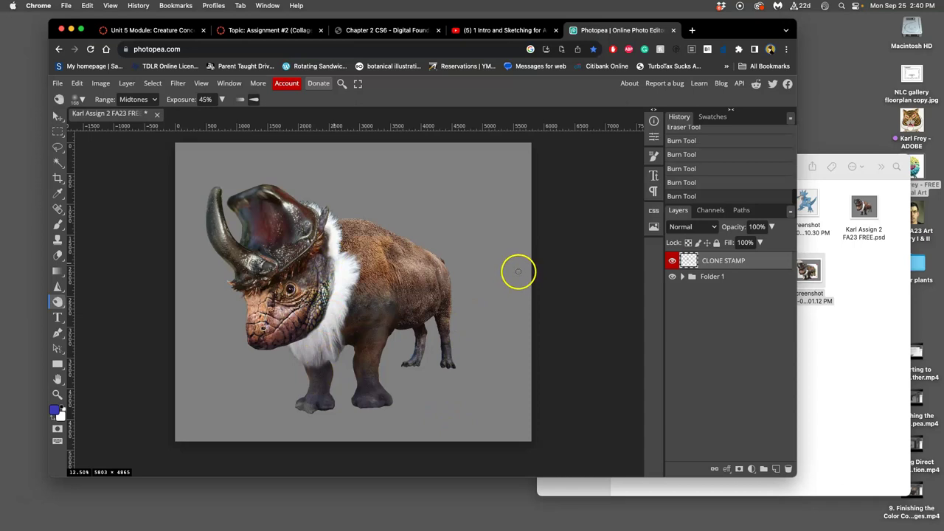
Hide the grey background Layer 13 inside Folder 1, collapse the folder and select the CLONE STAMP layer
{"action": "left_click", "coordinate": [682, 277]}
{"action": "left_click_drag", "start_coordinate": [794, 287], "coordinate": [790, 386]}
{"action": "left_click", "coordinate": [671, 417]}
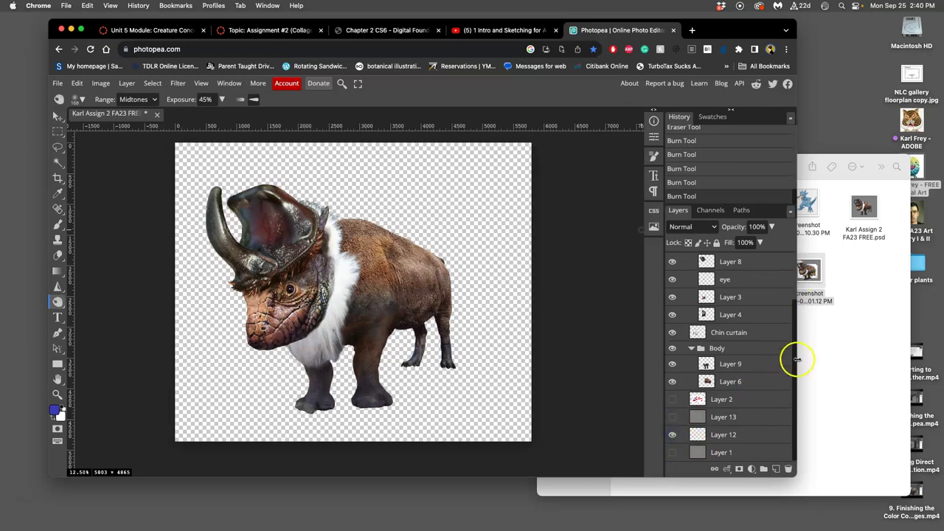
{"action": "left_click_drag", "start_coordinate": [790, 358], "coordinate": [796, 254]}
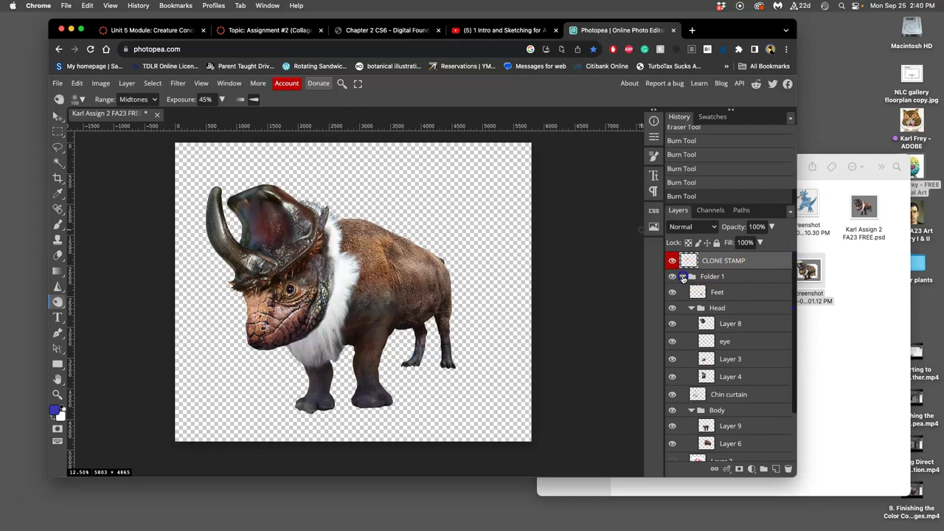
{"action": "left_click", "coordinate": [682, 275]}
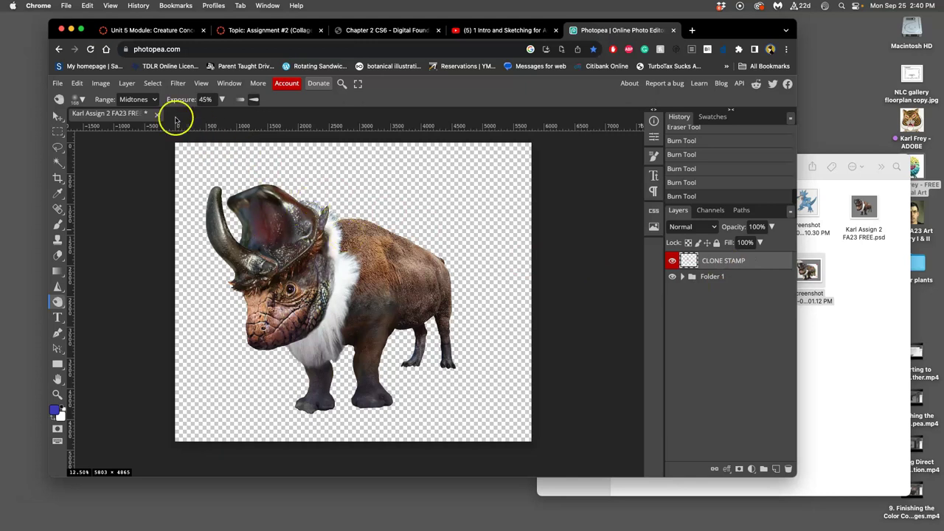
{"action": "left_click", "coordinate": [127, 83]}
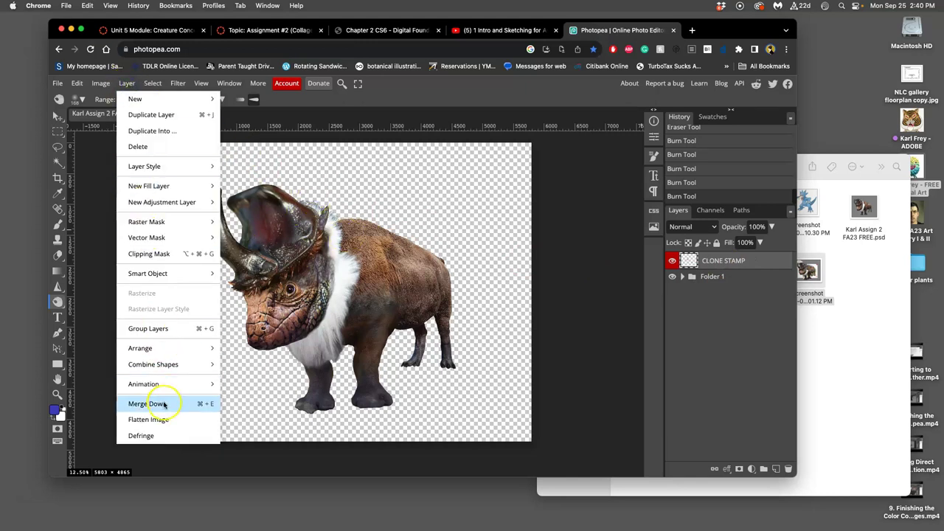
{"action": "left_click", "coordinate": [737, 258]}
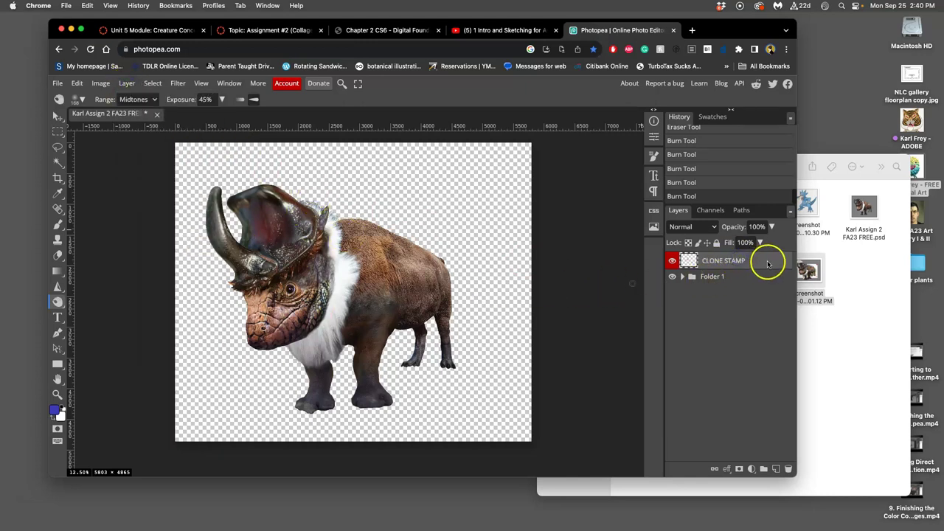
{"action": "left_click", "coordinate": [749, 276], "text": "shift"}
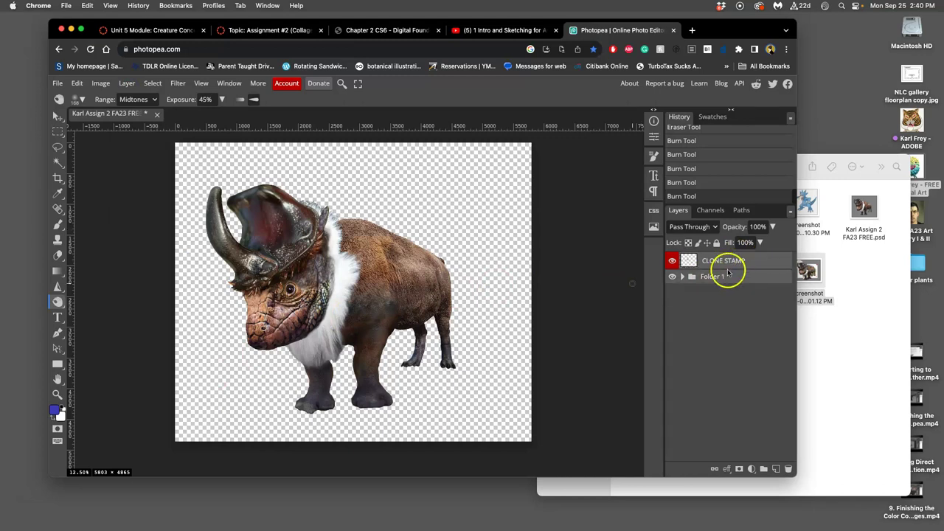
{"action": "left_click", "coordinate": [127, 82]}
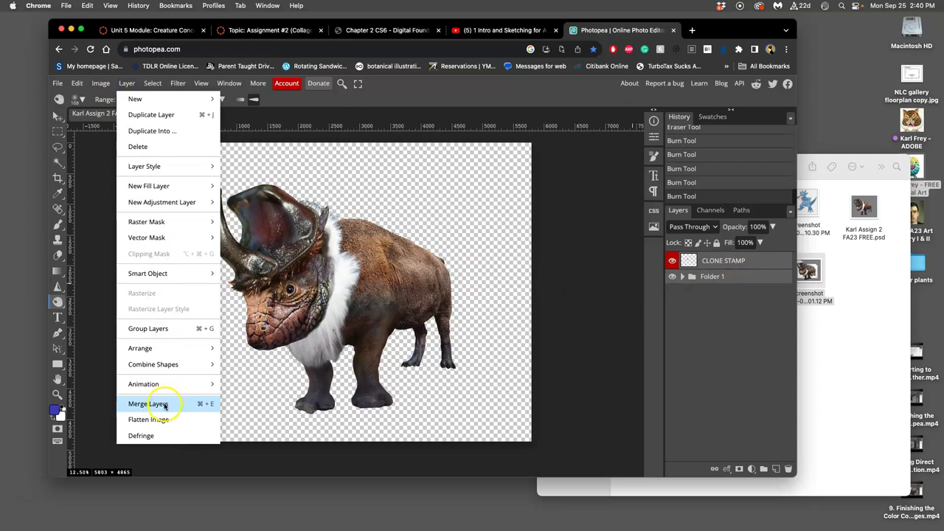
{"action": "left_click", "coordinate": [746, 276]}
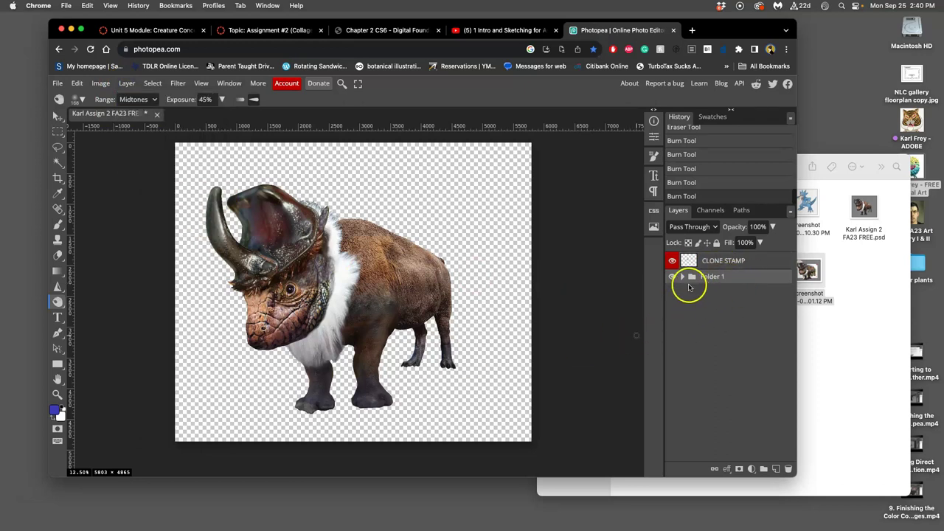
Hide Layer 12 inside Folder 1, merge everything from CLONE STAMP down to Layer 6 into one layer, and collapse the folder
{"action": "left_click", "coordinate": [681, 276]}
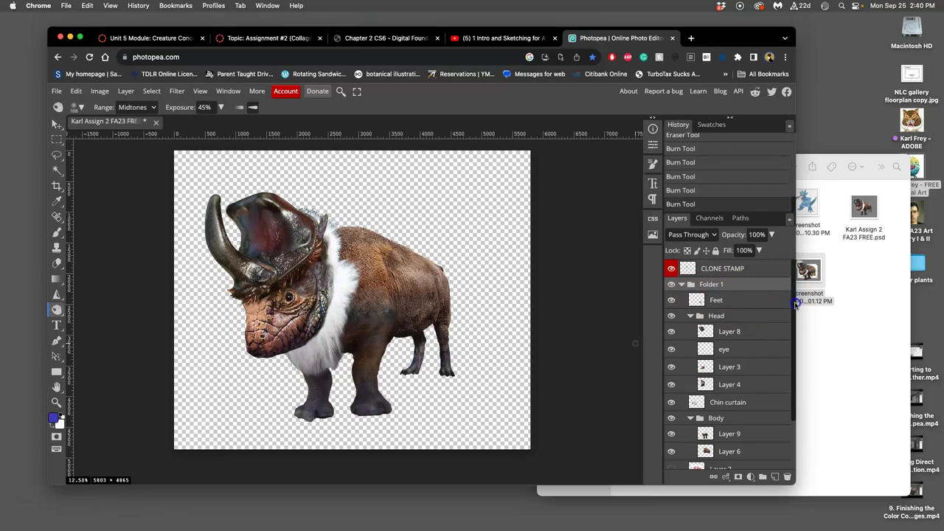
{"action": "left_click_drag", "start_coordinate": [795, 304], "coordinate": [779, 383]}
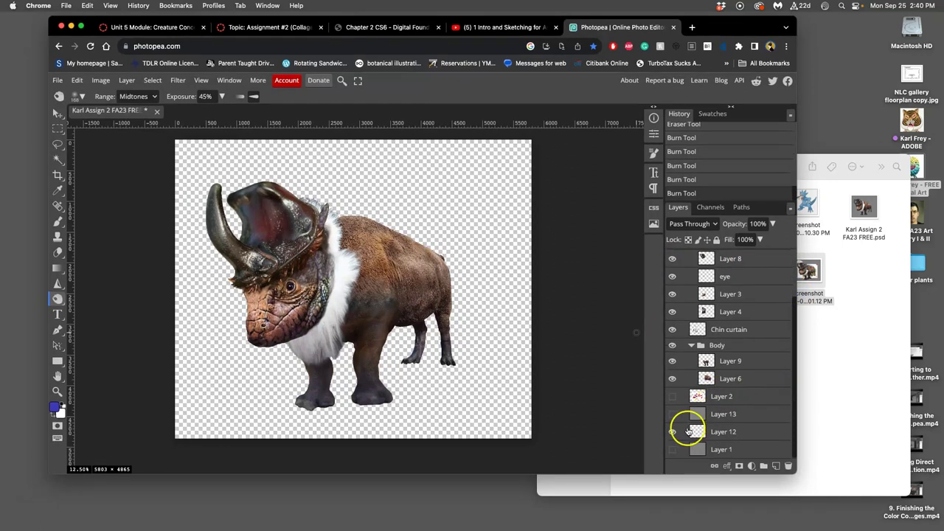
{"action": "left_click", "coordinate": [730, 379]}
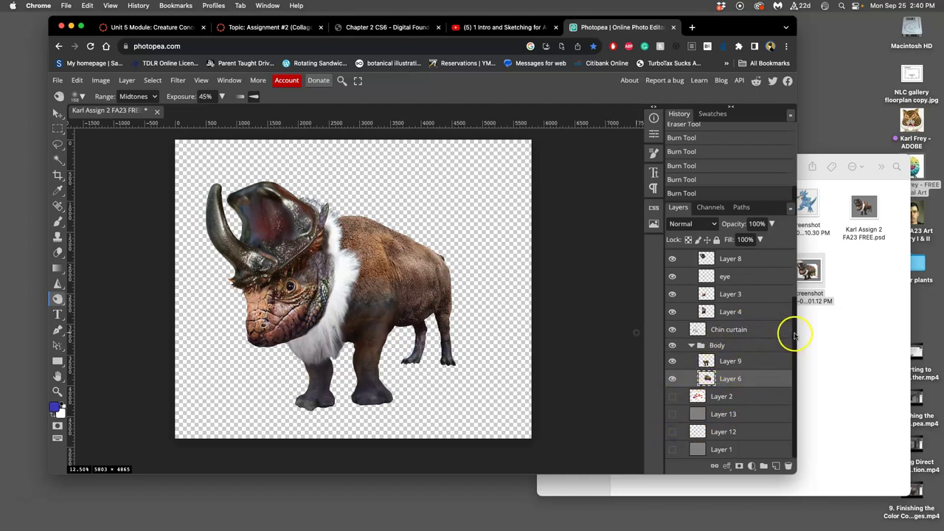
{"action": "left_click_drag", "start_coordinate": [794, 335], "coordinate": [797, 254]}
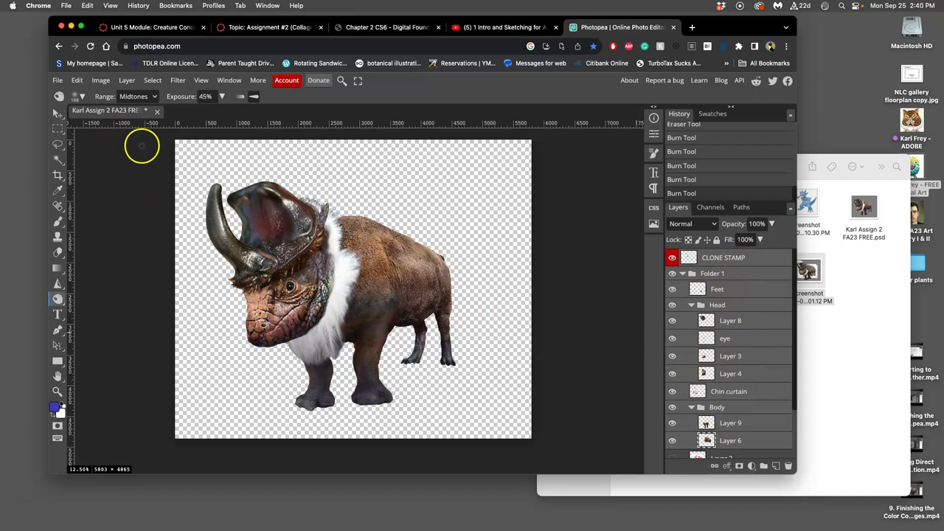
{"action": "left_click", "coordinate": [127, 81]}
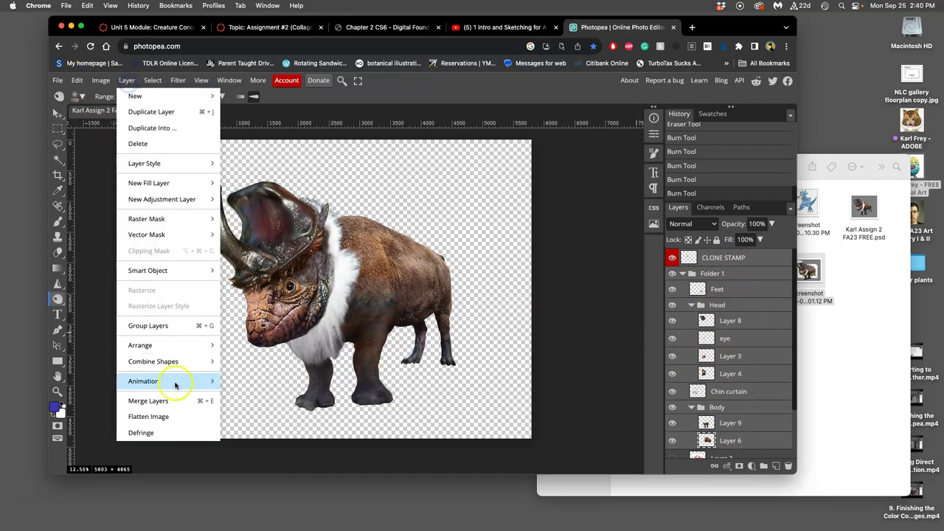
{"action": "left_click", "coordinate": [165, 403]}
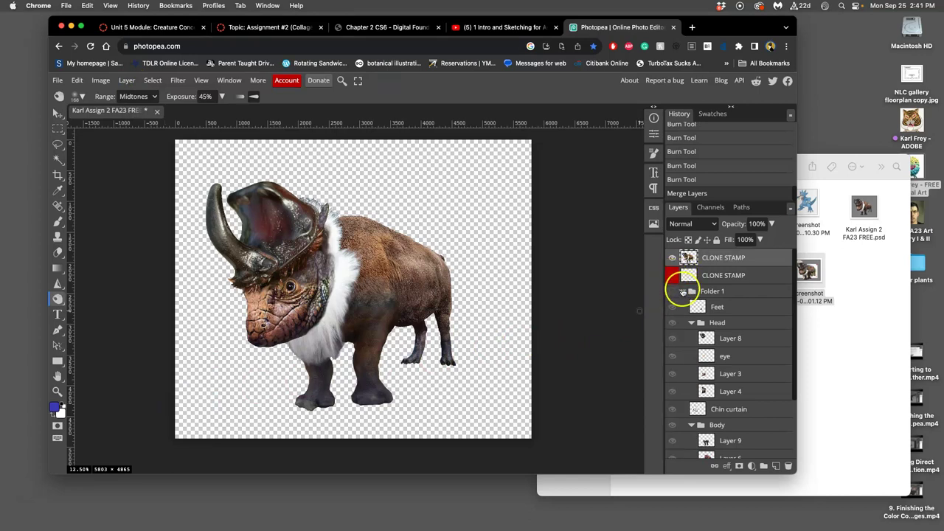
{"action": "left_click", "coordinate": [683, 292]}
{"action": "left_click", "coordinate": [674, 258]}
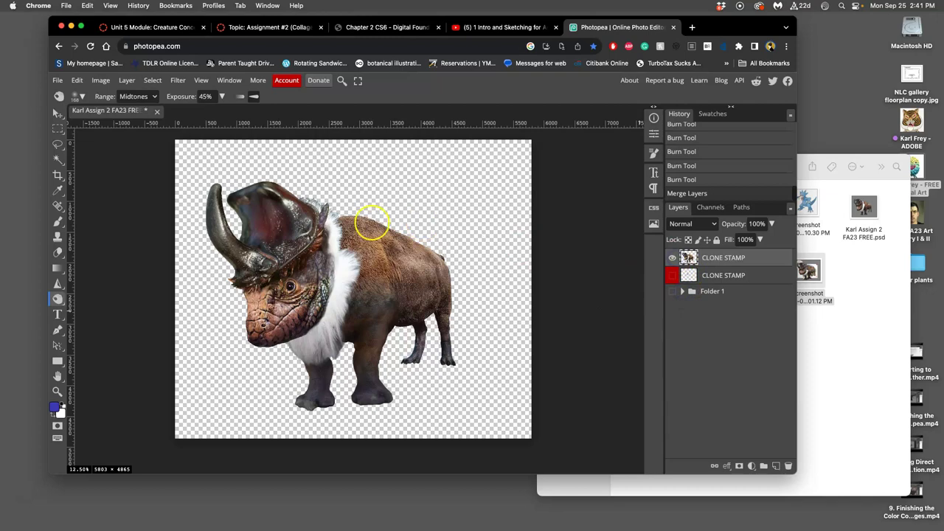
Examine the merged creature up close, checking the body, fur collar, head, horn and outer edges
{"action": "scroll", "coordinate": [352, 274], "scroll_direction": "up", "scroll_amount": 6}
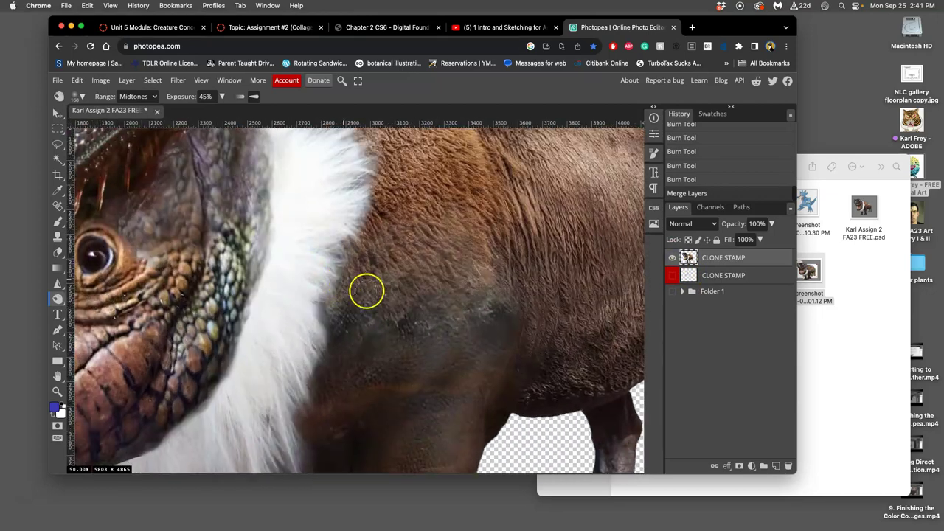
{"action": "left_click_drag", "start_coordinate": [406, 376], "coordinate": [413, 249]}
{"action": "left_click_drag", "start_coordinate": [368, 332], "coordinate": [510, 167]}
{"action": "left_click_drag", "start_coordinate": [363, 243], "coordinate": [511, 396]}
{"action": "left_click_drag", "start_coordinate": [399, 268], "coordinate": [376, 417]}
{"action": "left_click_drag", "start_coordinate": [413, 267], "coordinate": [317, 244]}
{"action": "left_click_drag", "start_coordinate": [378, 319], "coordinate": [401, 160]}
{"action": "left_click_drag", "start_coordinate": [354, 258], "coordinate": [601, 349]}
{"action": "left_click_drag", "start_coordinate": [388, 255], "coordinate": [578, 385]}
{"action": "left_click_drag", "start_coordinate": [387, 273], "coordinate": [554, 366]}
{"action": "left_click_drag", "start_coordinate": [389, 254], "coordinate": [379, 412]}
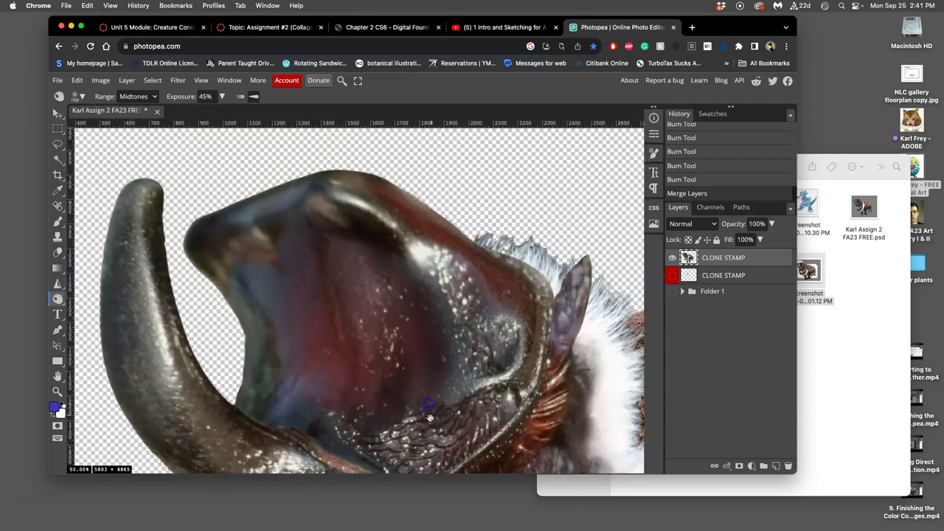
{"action": "left_click_drag", "start_coordinate": [380, 282], "coordinate": [344, 257]}
{"action": "key", "text": "super+minus"}
{"action": "key", "text": "super+minus"}
{"action": "key", "text": "super+minus"}
{"action": "key", "text": "super+minus"}
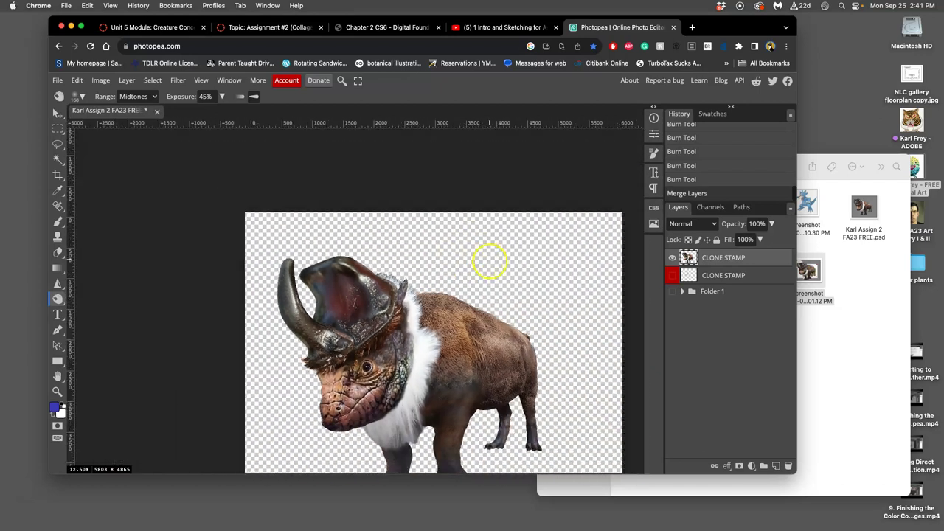
{"action": "left_click_drag", "start_coordinate": [472, 347], "coordinate": [423, 260]}
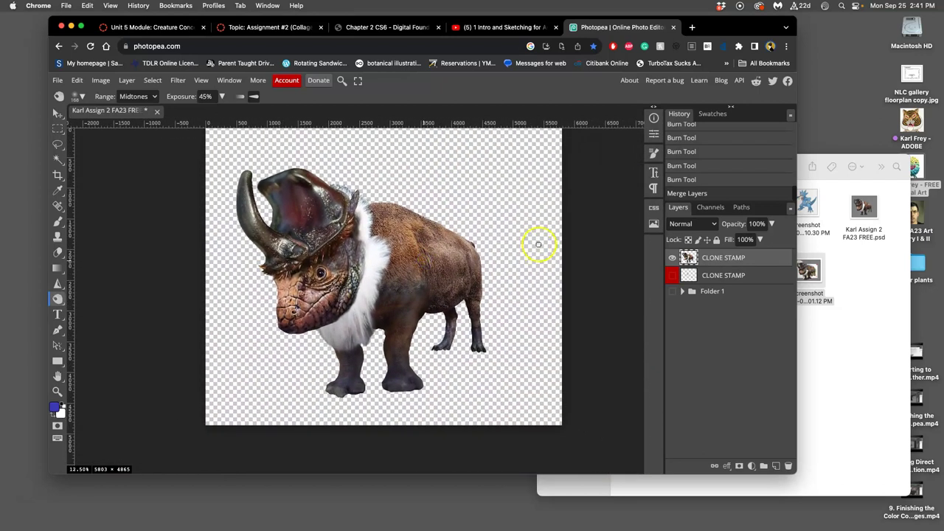
Select the empty area around the merged creature with a contiguous Magic Wand at 3 px feather, clear it twice and deselect
{"action": "left_click", "coordinate": [58, 158]}
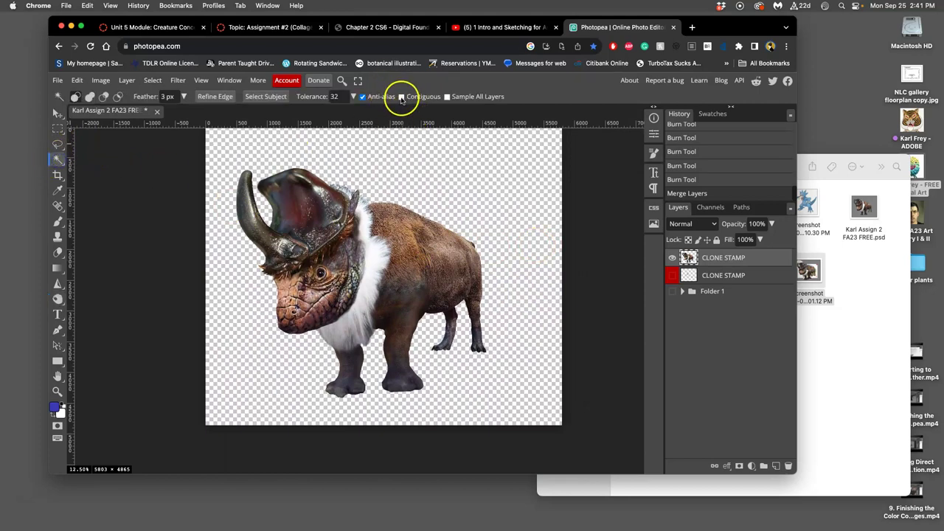
{"action": "left_click", "coordinate": [439, 208]}
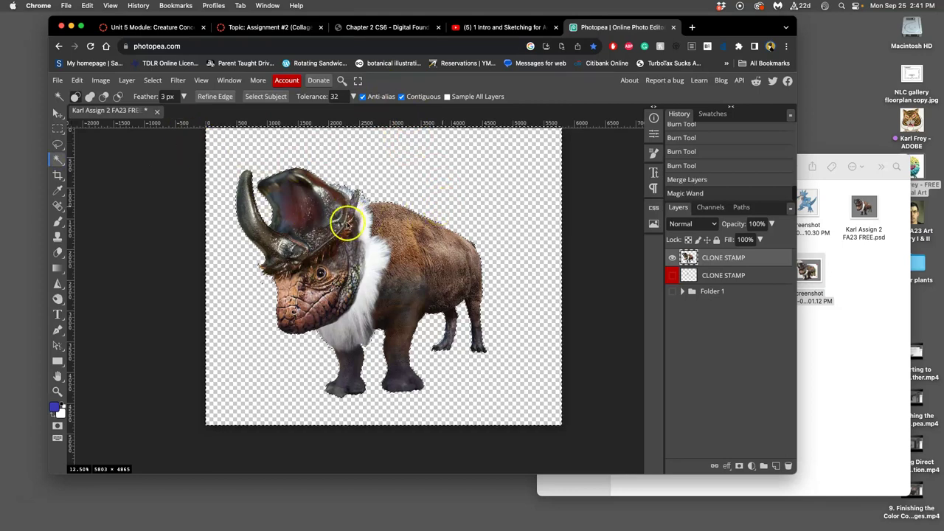
{"action": "key", "text": "Delete"}
{"action": "key", "text": "Delete"}
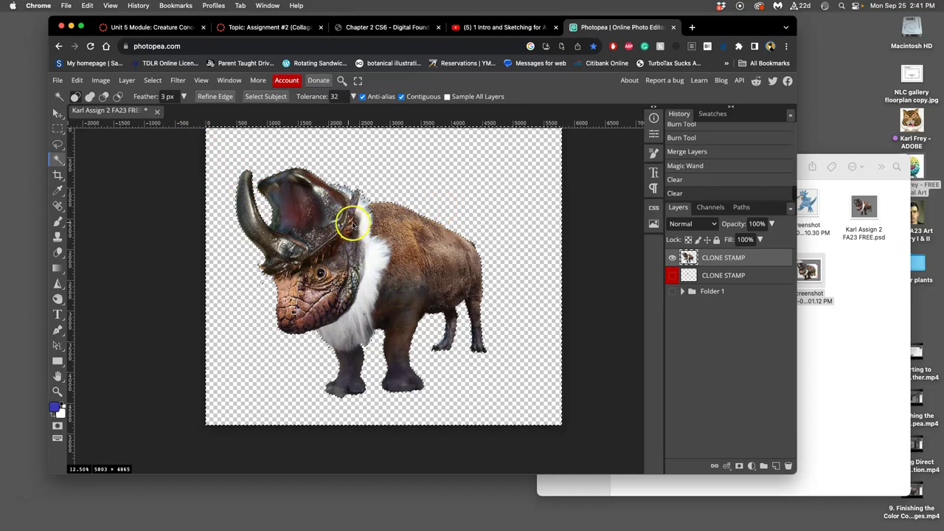
{"action": "key", "text": "super+d"}
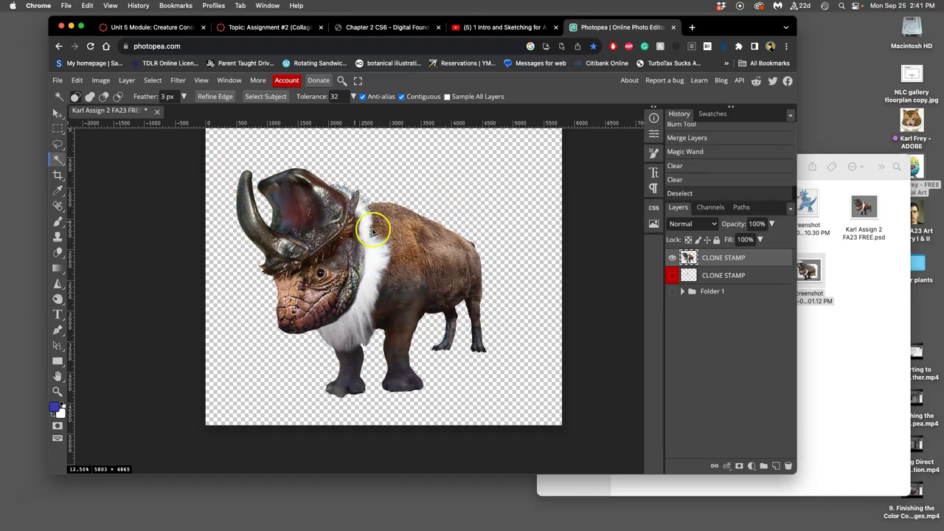
Check the creature's cleaned edges around the fur and legs and save the PSD document
{"action": "scroll", "coordinate": [369, 230], "scroll_direction": "up", "scroll_amount": 5}
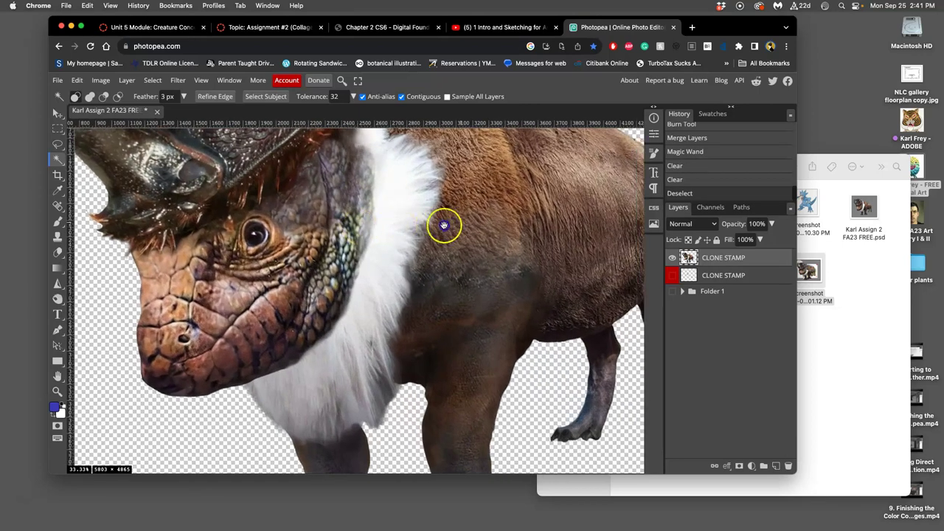
{"action": "left_click_drag", "start_coordinate": [445, 224], "coordinate": [447, 151]}
{"action": "scroll", "coordinate": [457, 154], "scroll_direction": "down", "scroll_amount": 5}
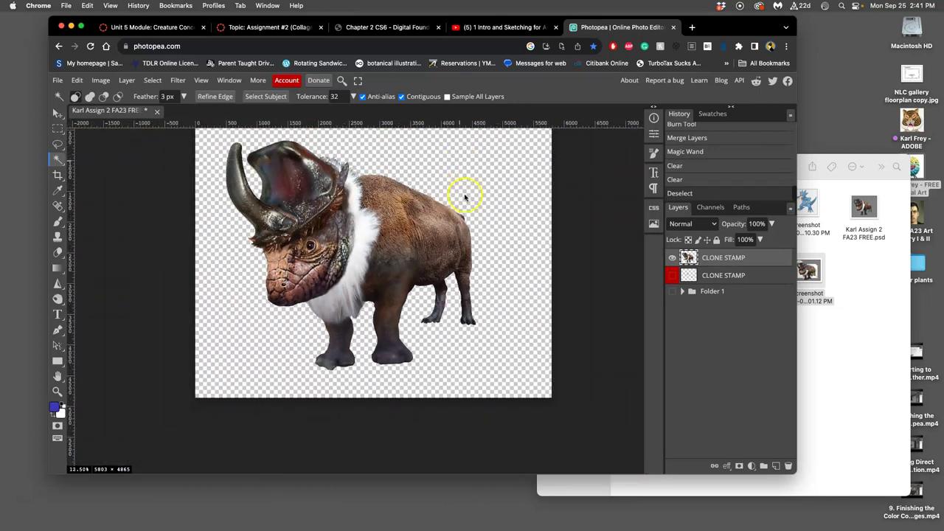
{"action": "left_click_drag", "start_coordinate": [442, 217], "coordinate": [421, 249]}
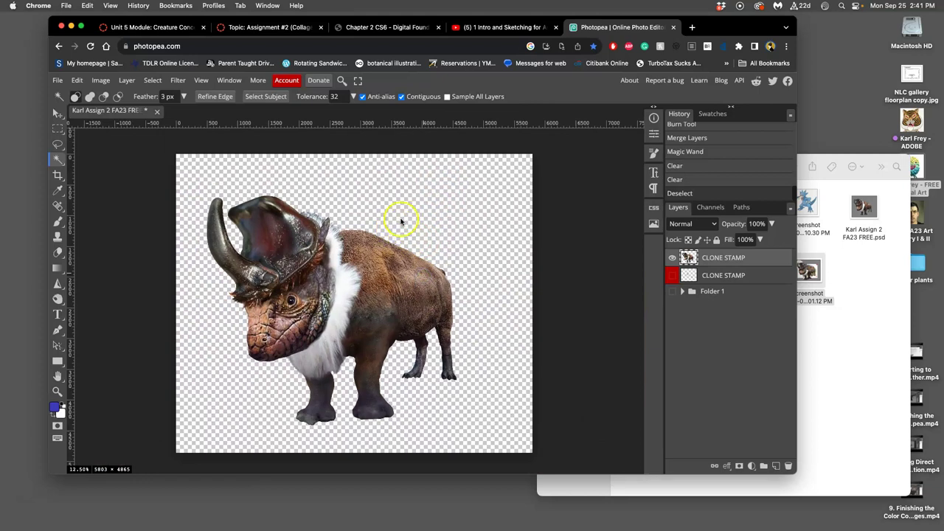
{"action": "key", "text": "super+s"}
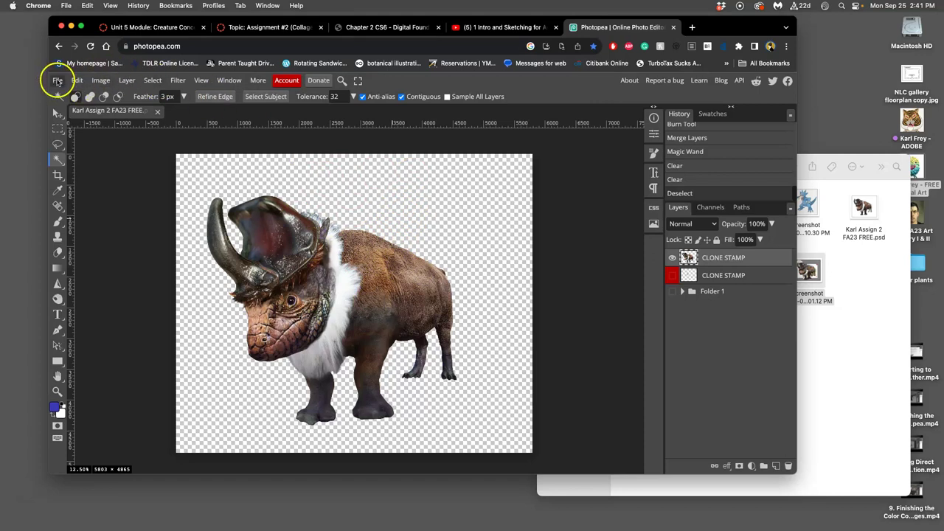
Export the creature as a PNG at 5803 × 4865 px and 100% quality, and dismiss the ad-blocker notice
{"action": "left_click", "coordinate": [58, 81]}
{"action": "mouse_move", "coordinate": [102, 233]}
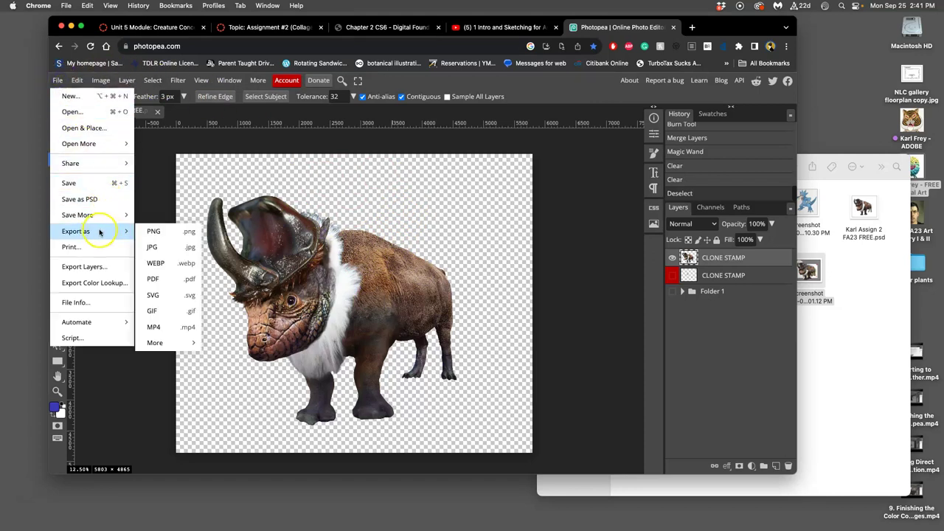
{"action": "left_click", "coordinate": [153, 232]}
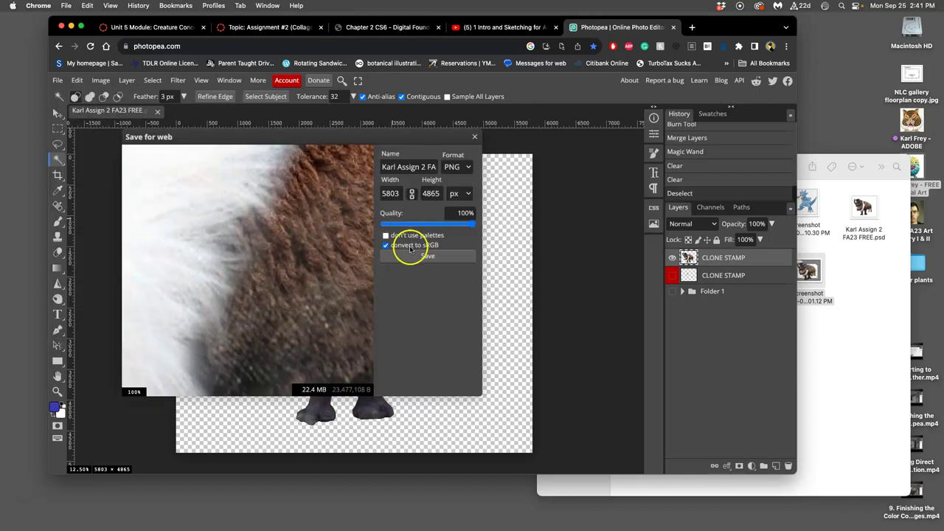
{"action": "left_click_drag", "start_coordinate": [333, 288], "coordinate": [182, 210]}
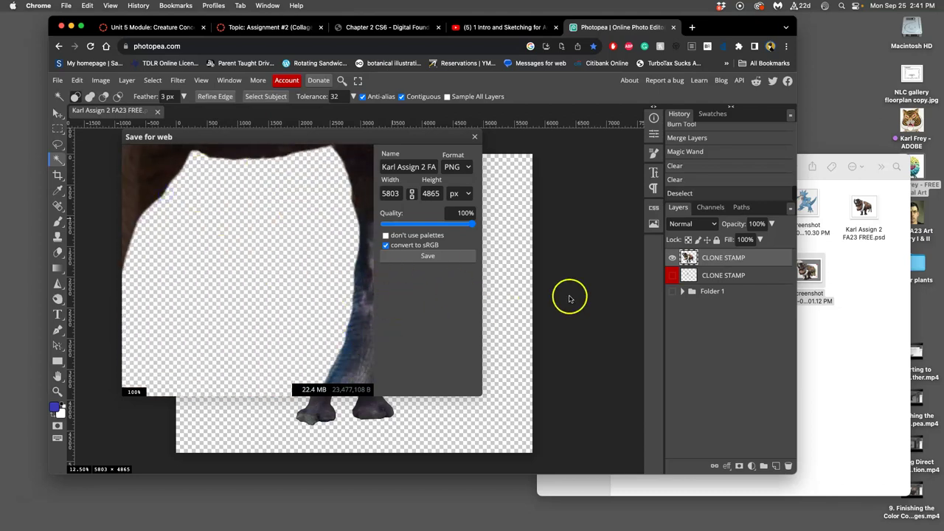
{"action": "left_click", "coordinate": [446, 257]}
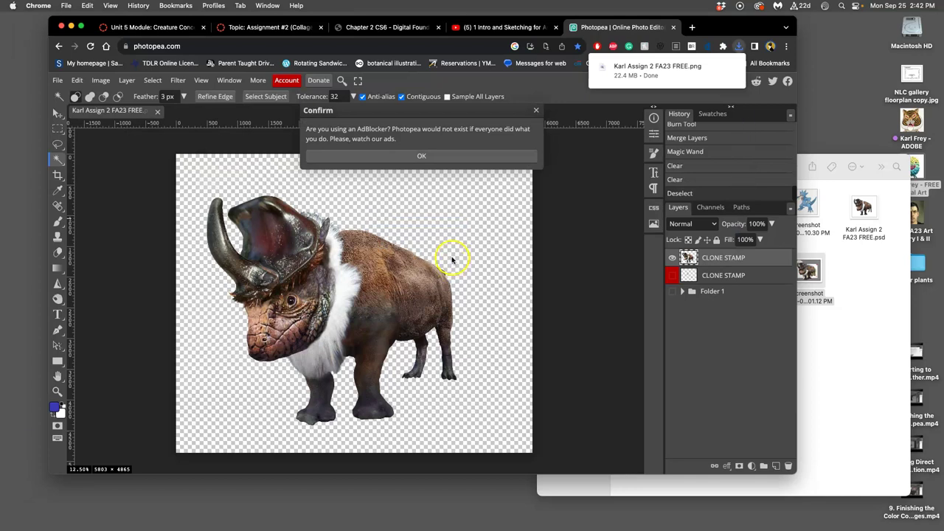
{"action": "left_click", "coordinate": [435, 155]}
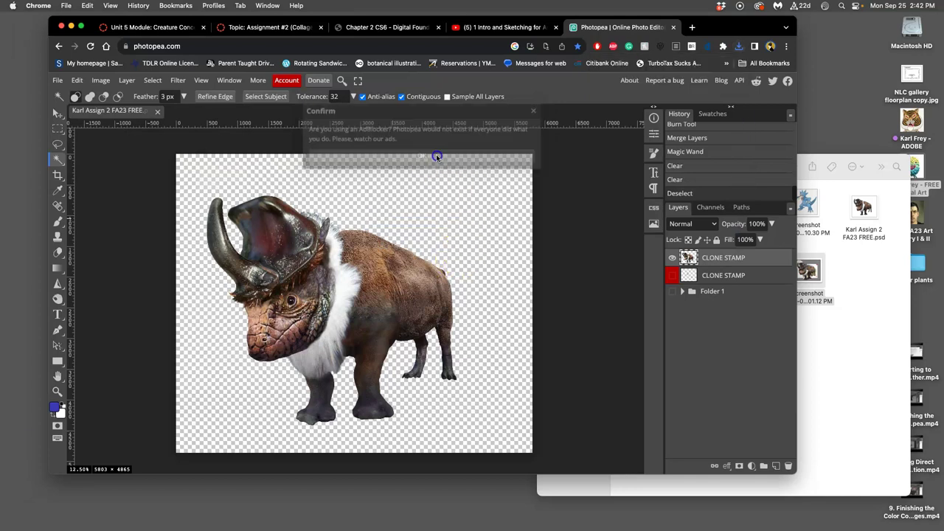
Move the exported PNG from Downloads to the desktop, check it in Preview and close it
{"action": "left_click", "coordinate": [804, 358]}
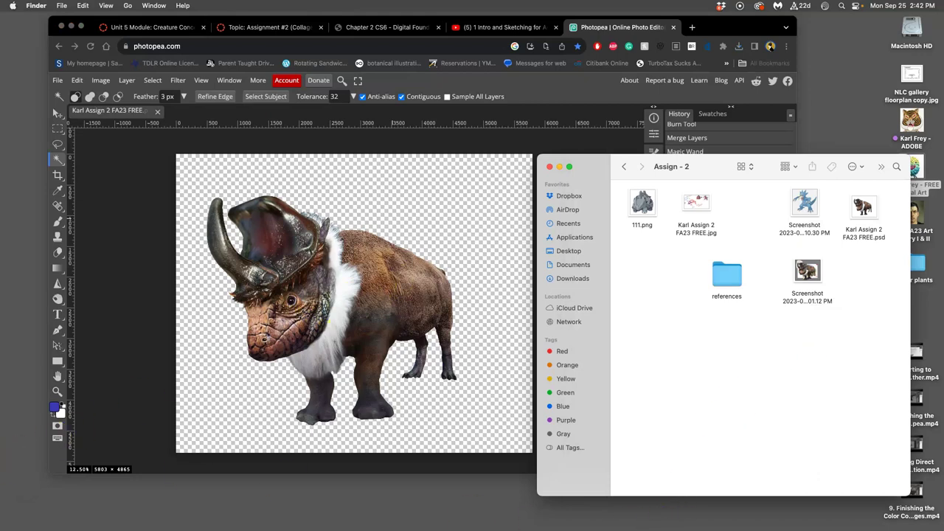
{"action": "mouse_move", "coordinate": [14, 486]}
{"action": "left_click", "coordinate": [9, 432]}
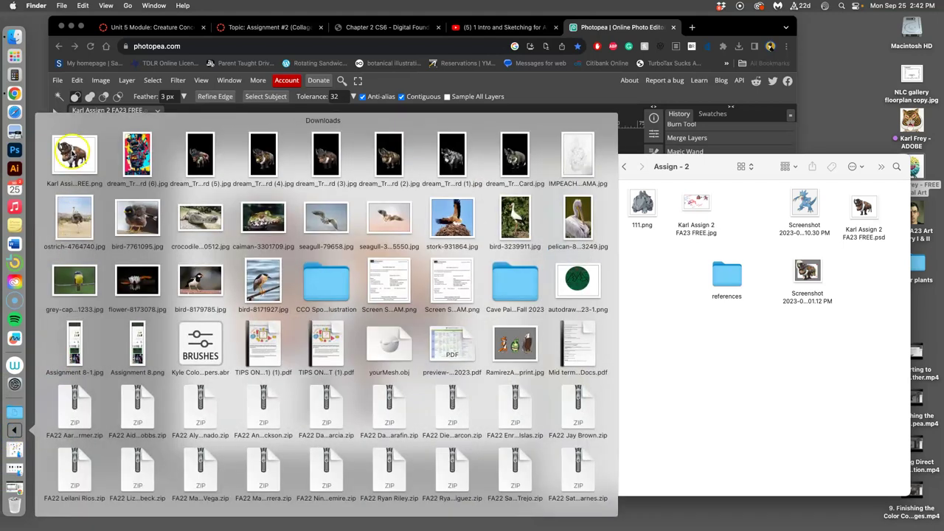
{"action": "left_click_drag", "start_coordinate": [74, 159], "coordinate": [854, 60]}
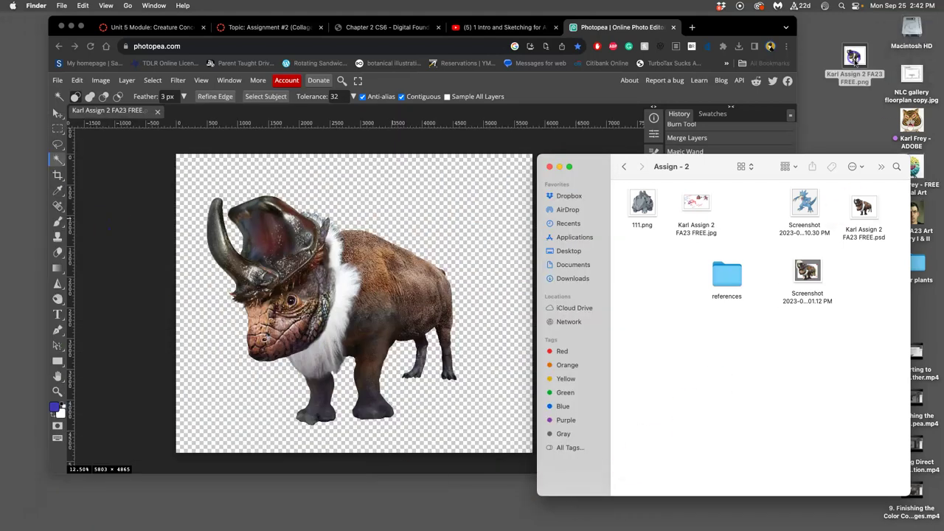
{"action": "double_click", "coordinate": [853, 60]}
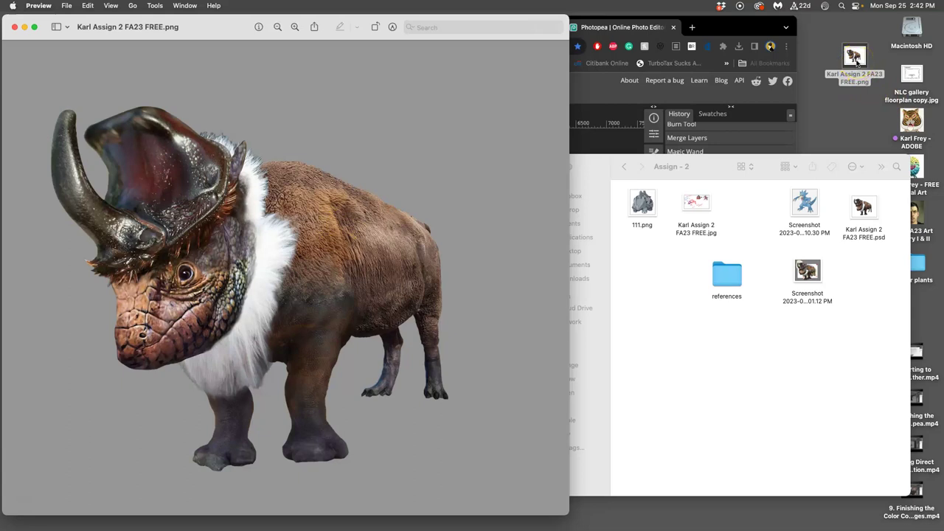
{"action": "left_click", "coordinate": [14, 28]}
Return to the browser and open the Assignment #2 collage discussion page
{"action": "left_click", "coordinate": [413, 140]}
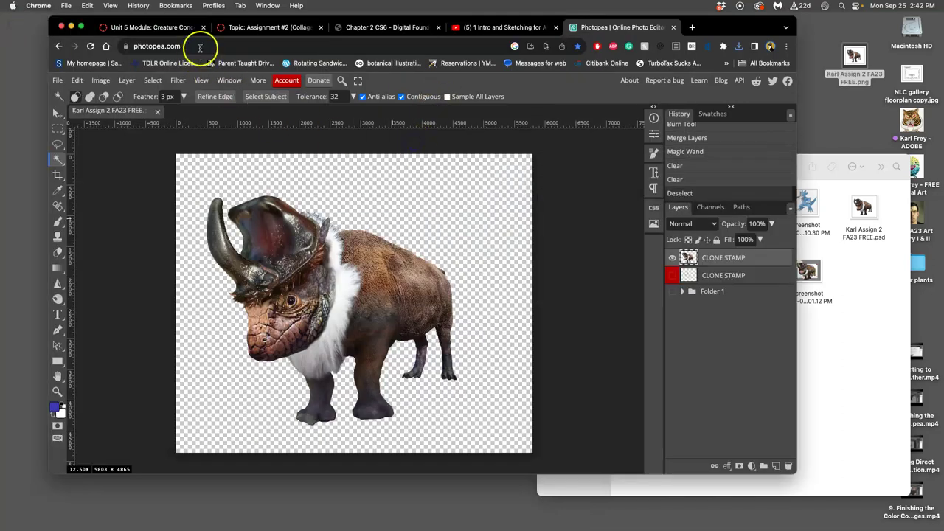
{"action": "left_click", "coordinate": [246, 28]}
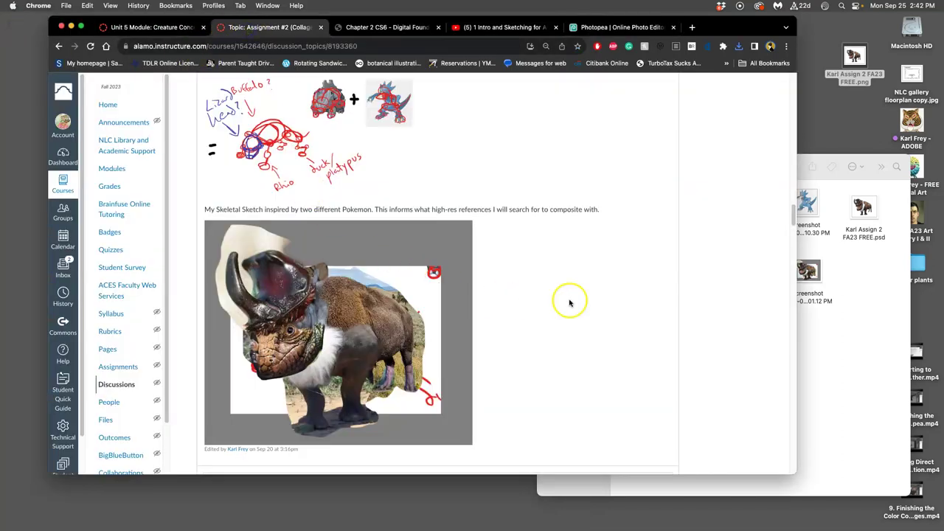